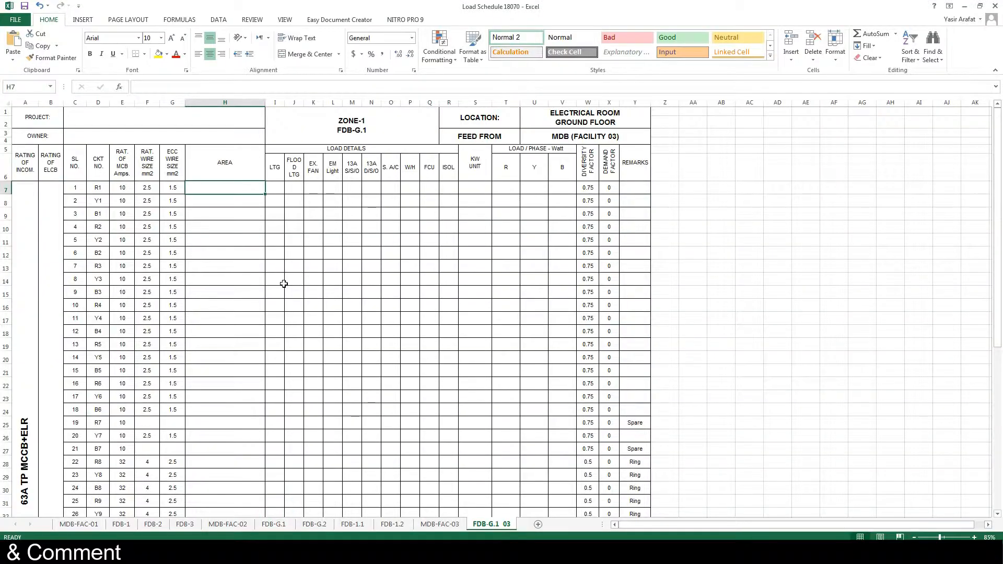
Enter "Bed Room-1 & 2" as the area for circuit R1, with a lighting quantity of 8
text(Bed Room-1 & 2)
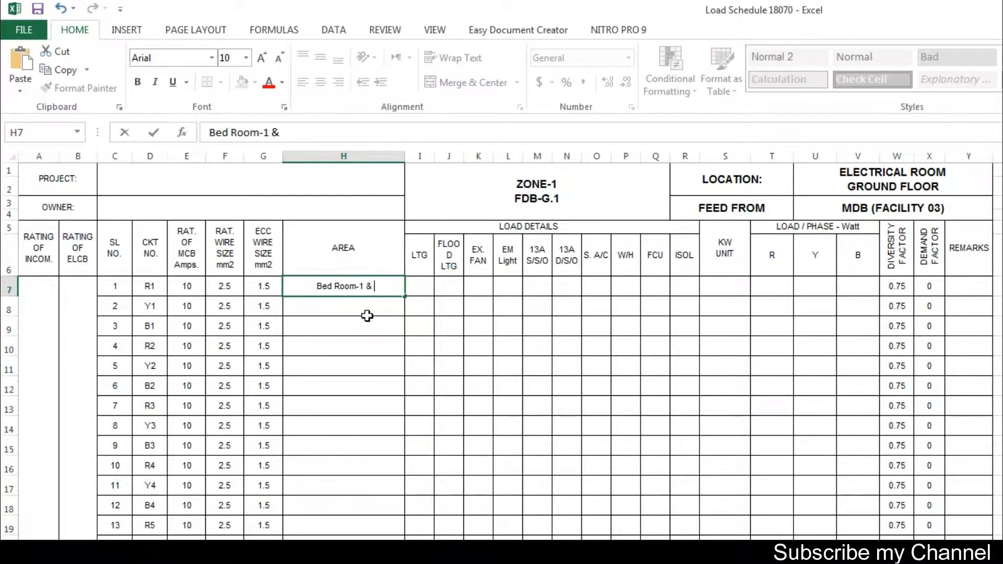
key(Tab)
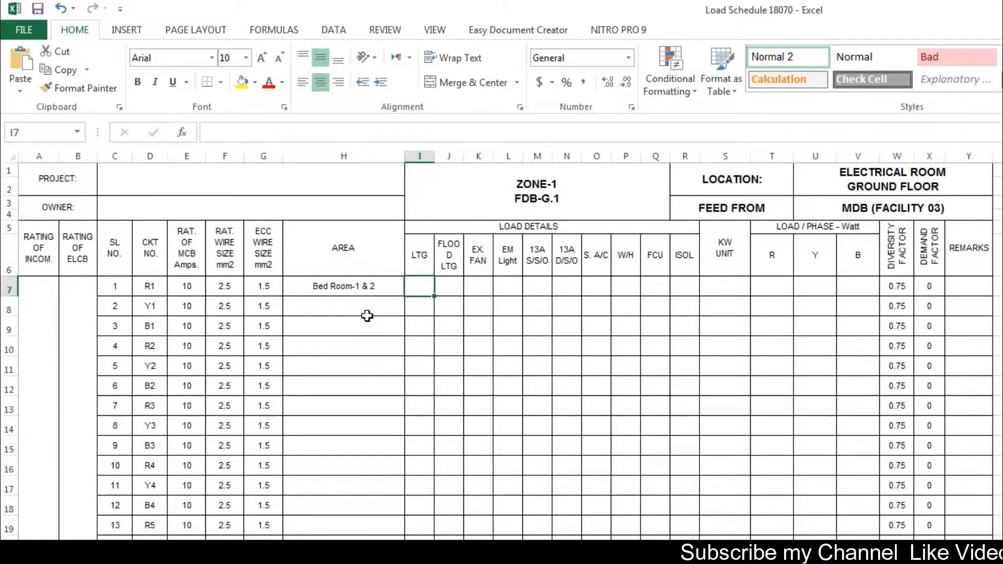
text(8)
Set the unit load for circuit R1 to 100
key(Tab)
key(Tab)
key(Tab)
key(Tab)
key(Tab)
key(Tab)
key(Tab)
key(Tab)
key(Tab)
key(Tab)
key(Tab)
key(Tab)
key(Tab)
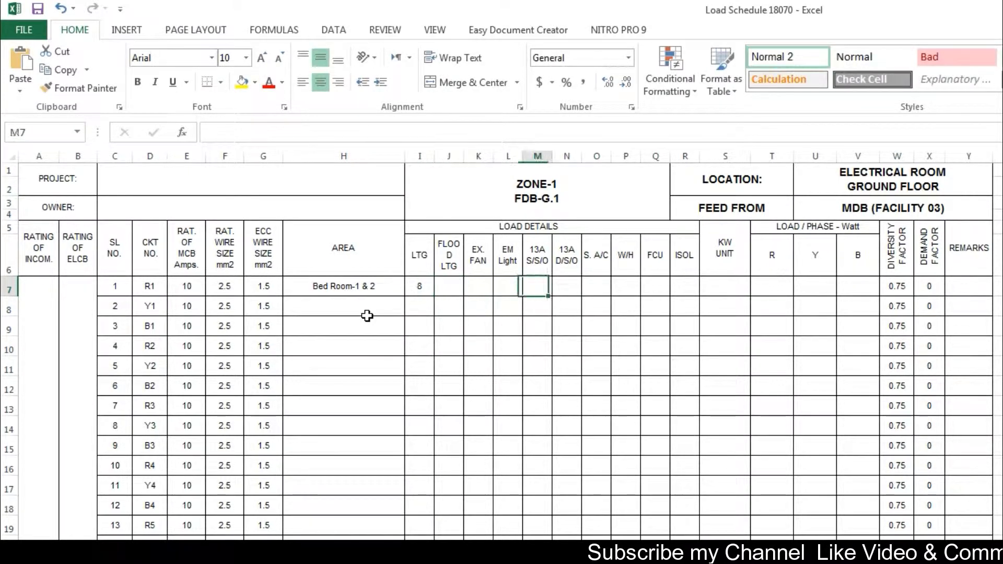
key(Left)
key(Left)
key(Left)
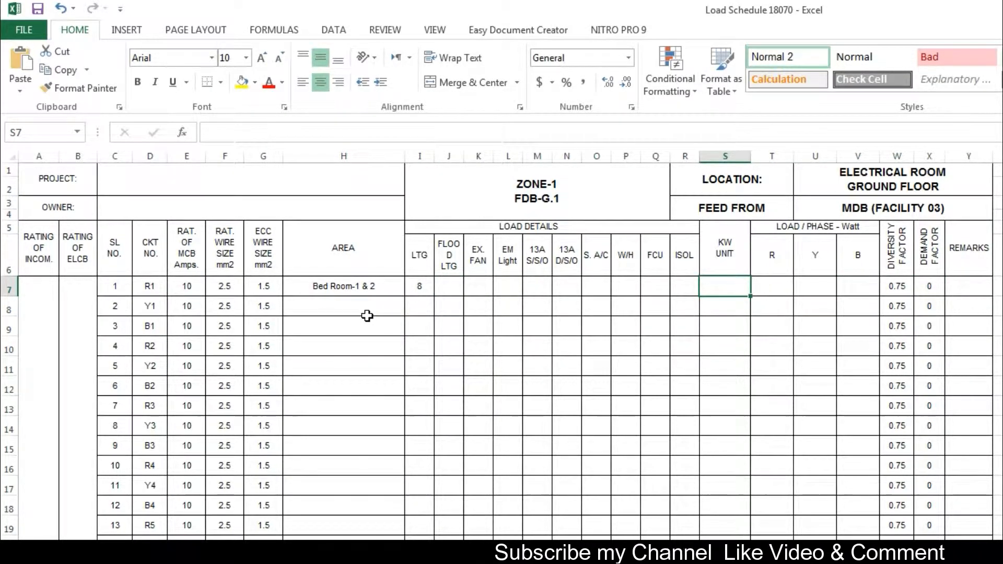
text(1)
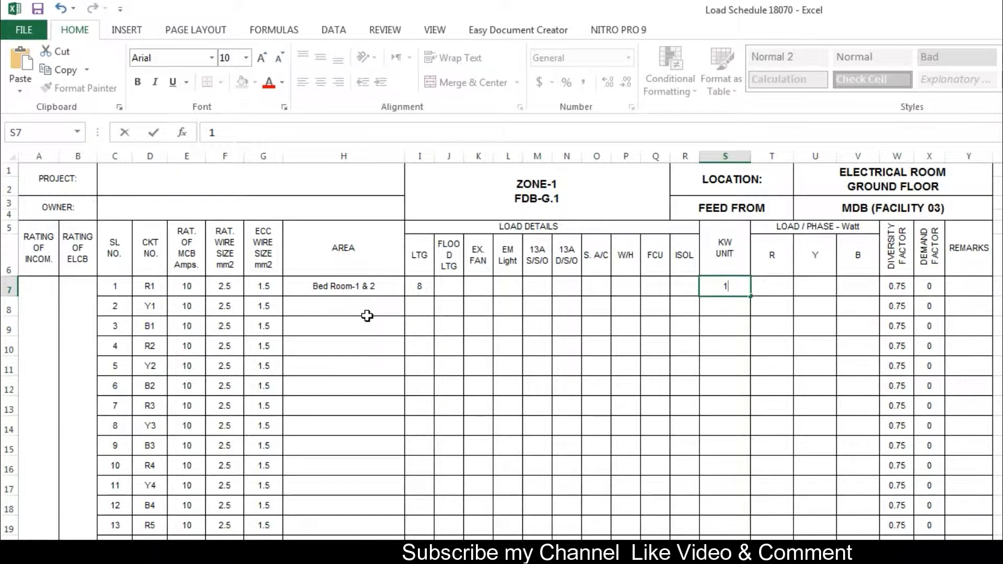
text(00)
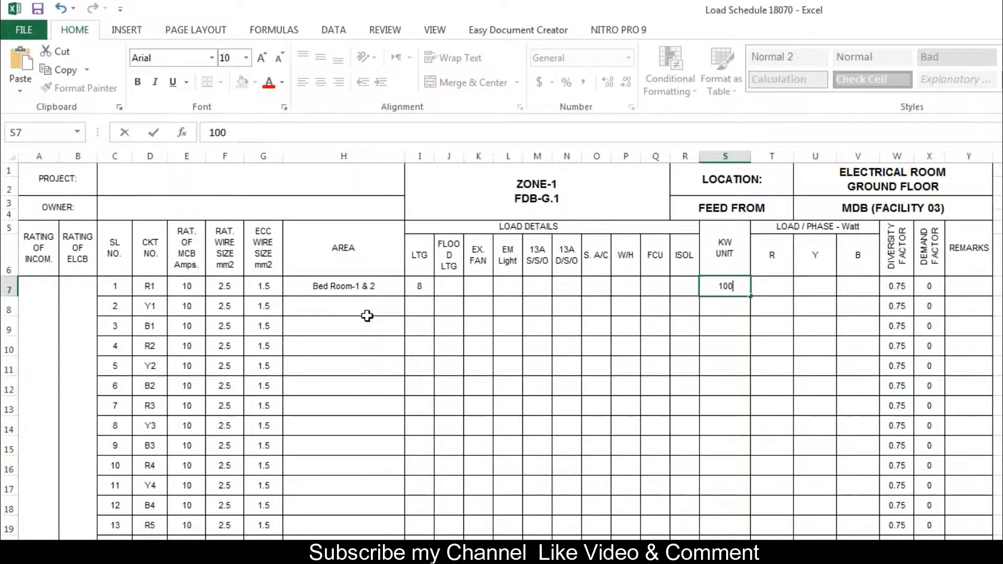
Change the KW in the unit load column heading to "Watt"
key(Up)
key(F2)
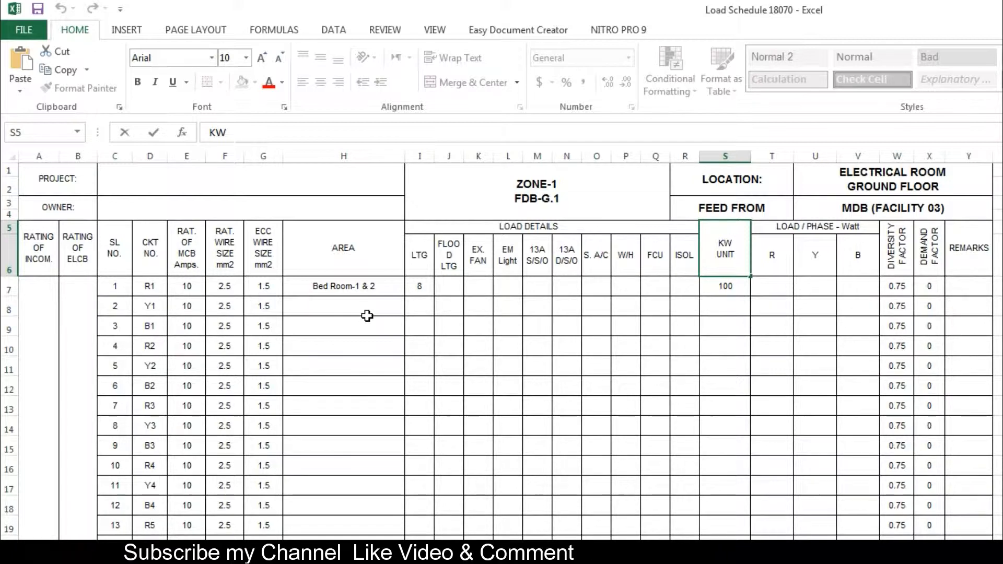
key(BackSpace)
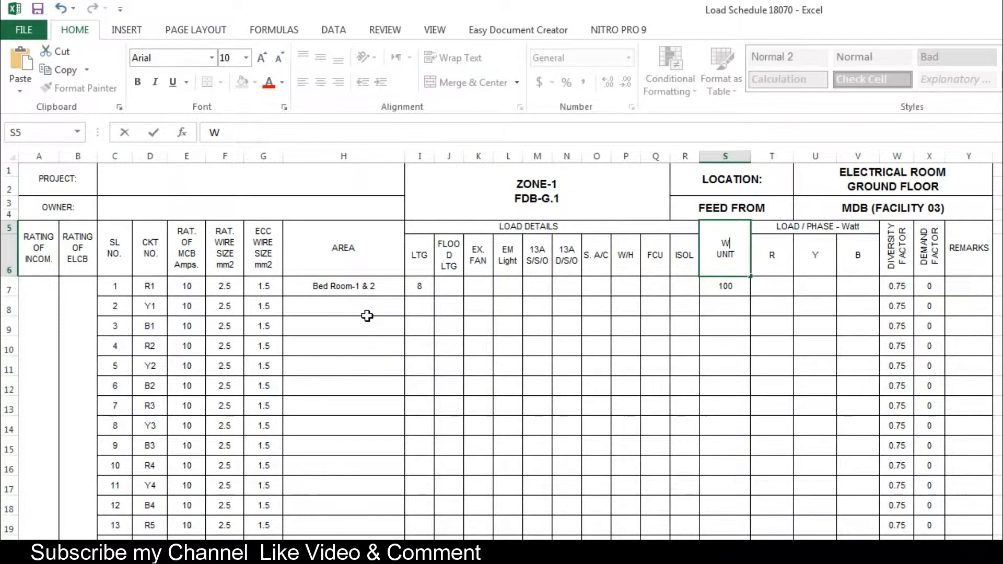
text(att)
key(Return)
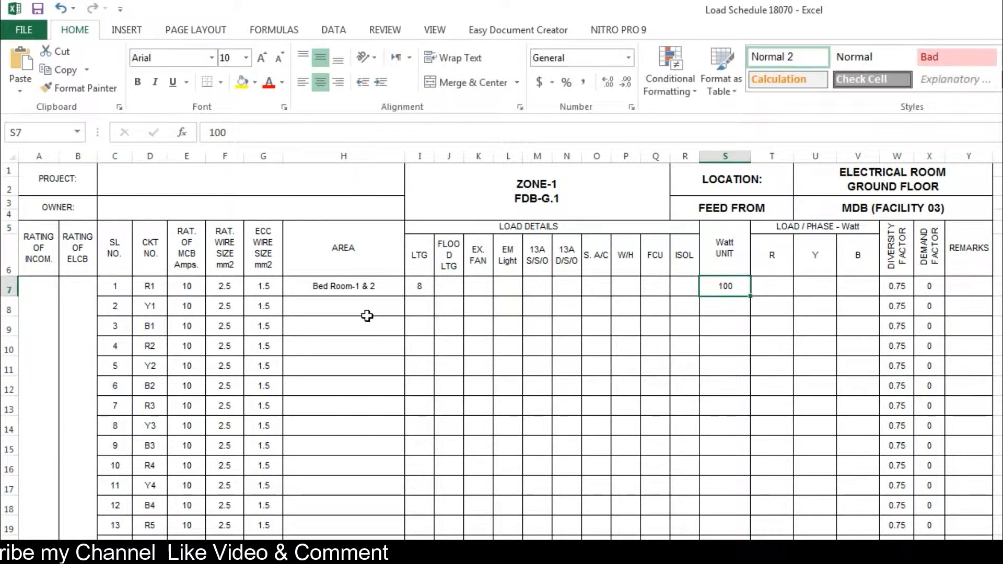
Consult the bedroom lighting layout in AutoCAD and enter "Bed Room-3 & 4" as circuit Y1's area in Excel
key(Left)
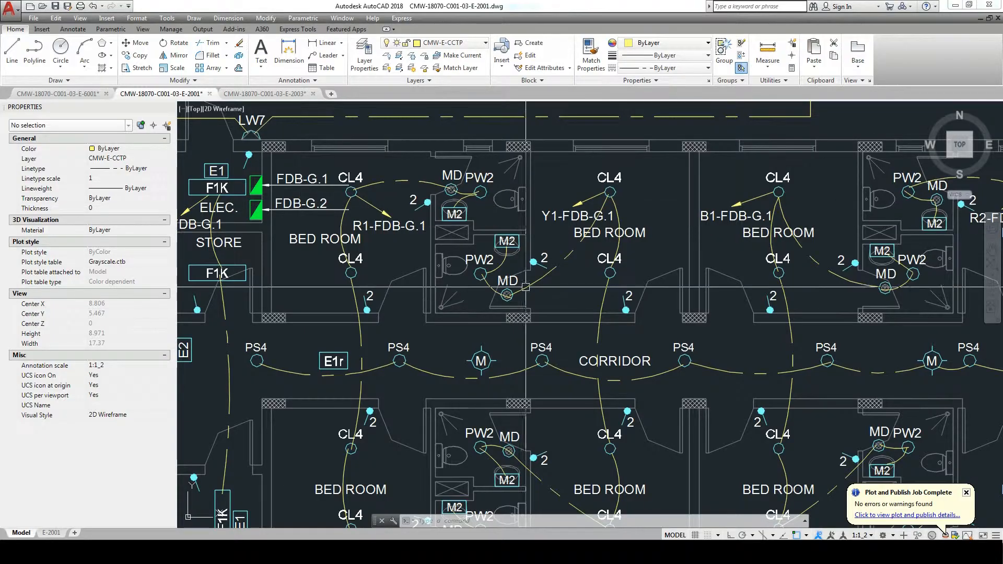
scroll(526, 287, down, 6)
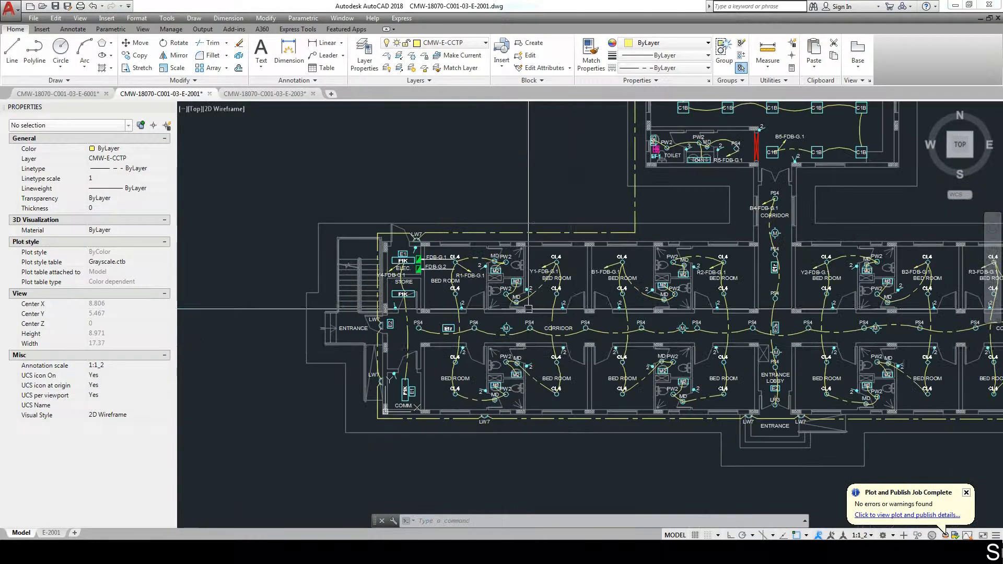
scroll(523, 383, up, 4)
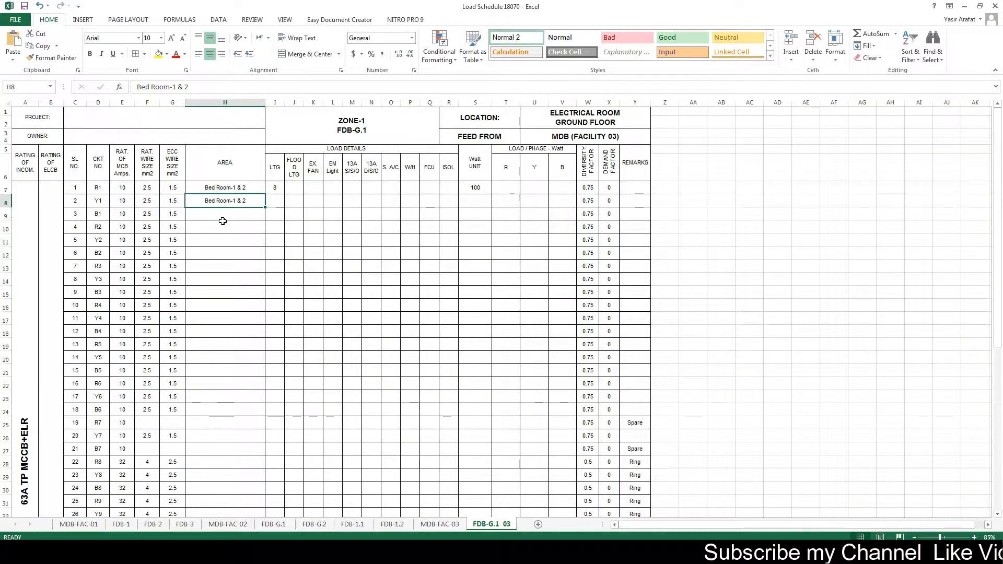
key(F2)
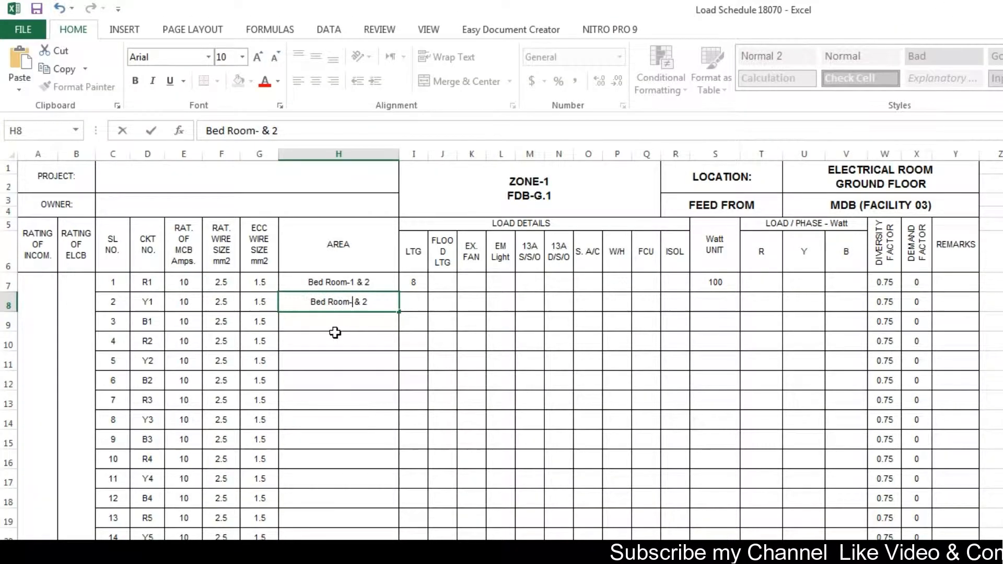
text(3)
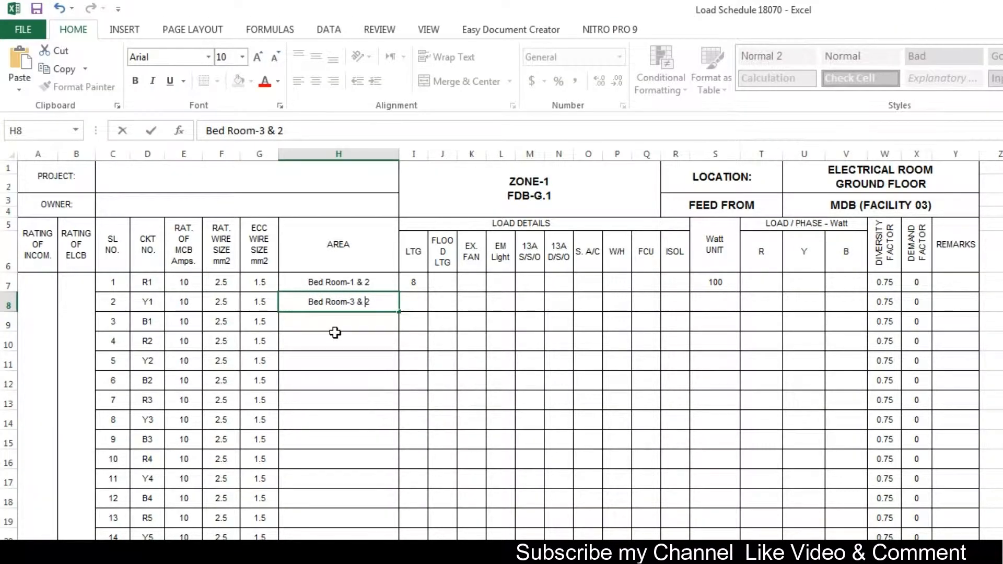
key(Delete)
text(4)
key(Tab)
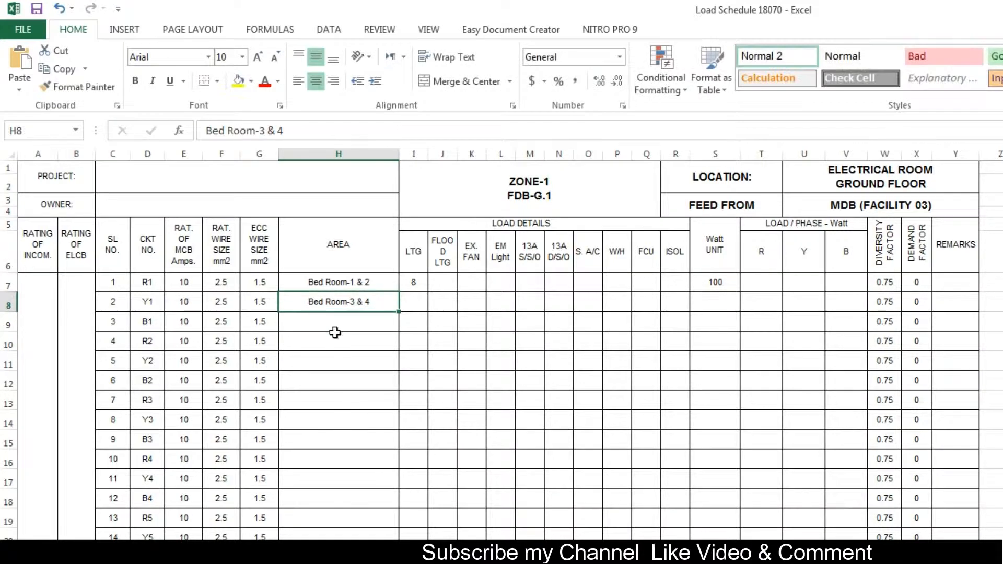
Enter a lighting quantity of 8 for each of the circuits Y1, B1, R2, Y2 and B2
text(8)
key(Return)
text(8)
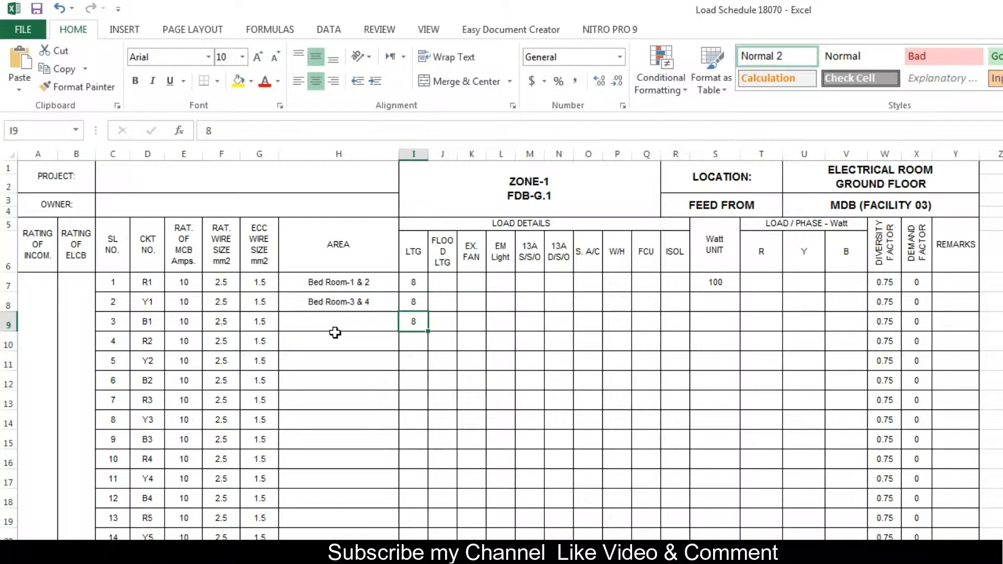
key(Return)
text(8)
key(Return)
text(8)
key(Return)
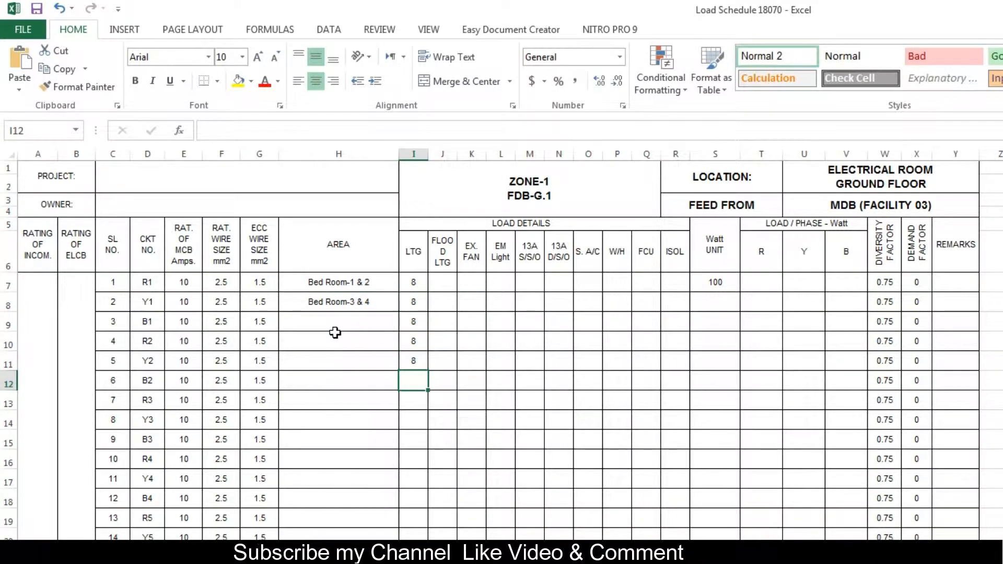
text(8)
Copy the area from the row above into circuit B1 and change it to "Bed Room-5 & 6"
click(334, 329)
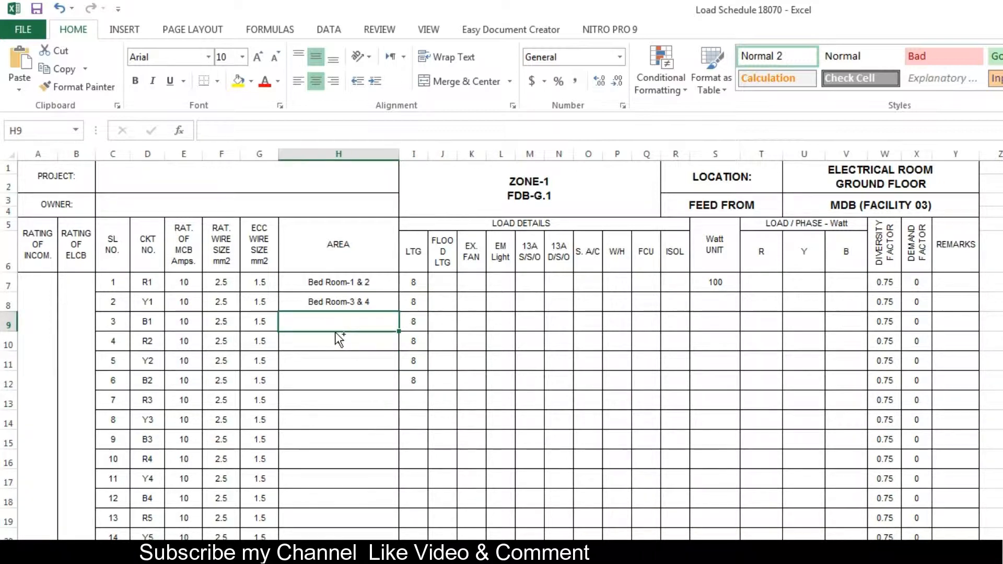
key(ctrl+d)
key(Down)
key(Up)
key(F2)
key(Left)
key(Left)
key(Left)
key(Left)
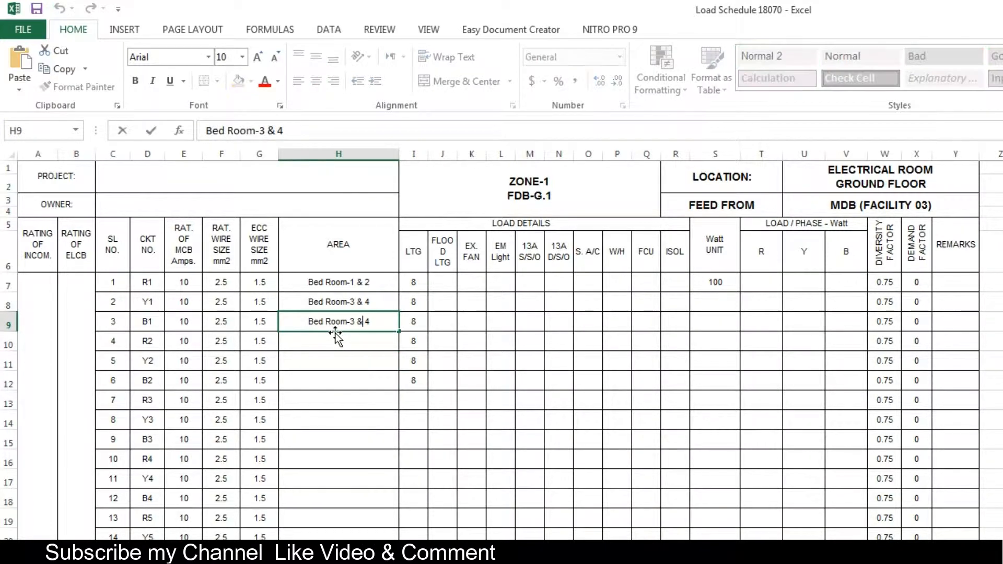
key(BackSpace)
text(5)
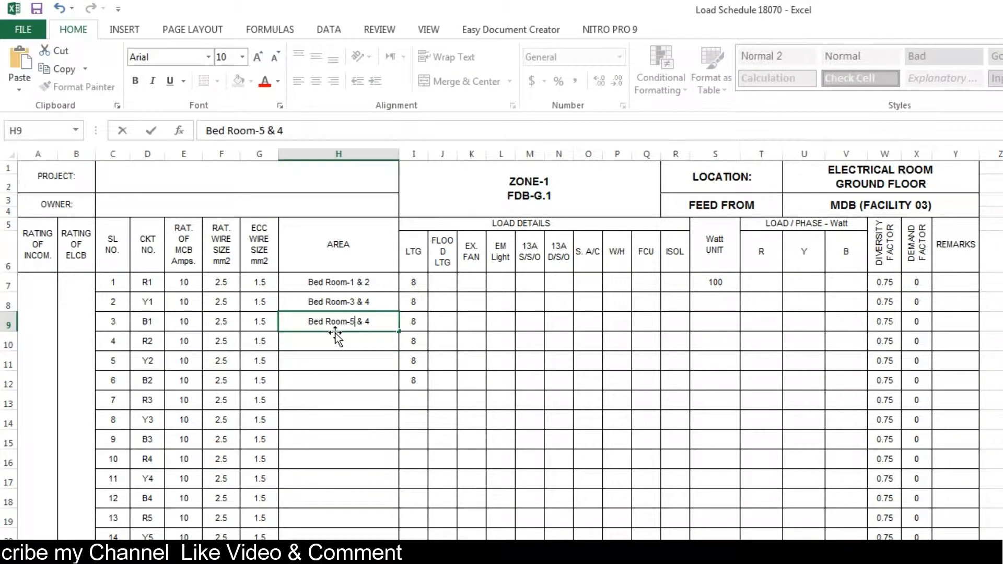
key(Right)
key(Right)
key(Right)
key(BackSpace)
text(6)
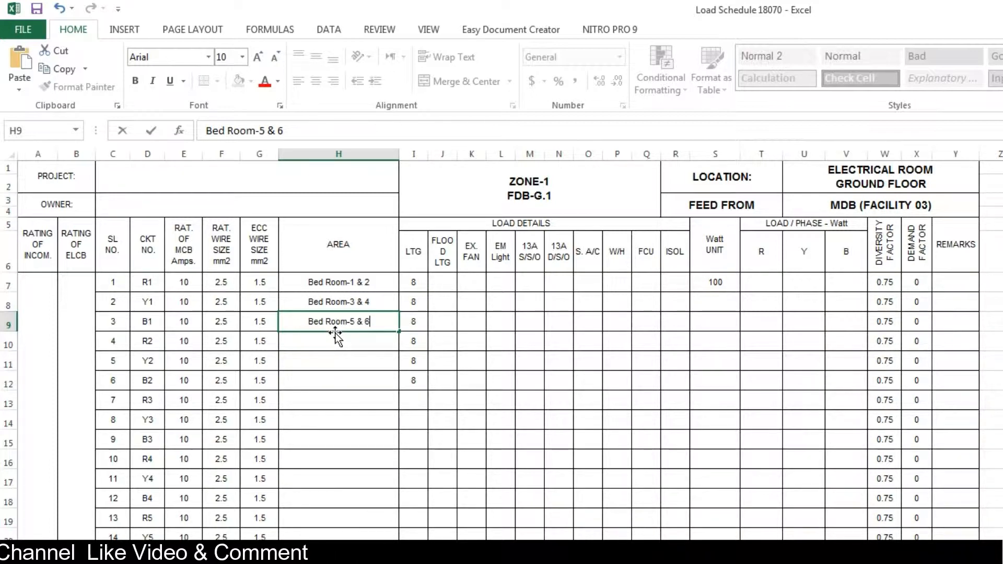
key(Return)
Fill the area down to circuits R2 and Y2, changing them to "Bed Room-7 & 8" and "Bed Room-9 & 10"
key(ctrl+d)
key(F2)
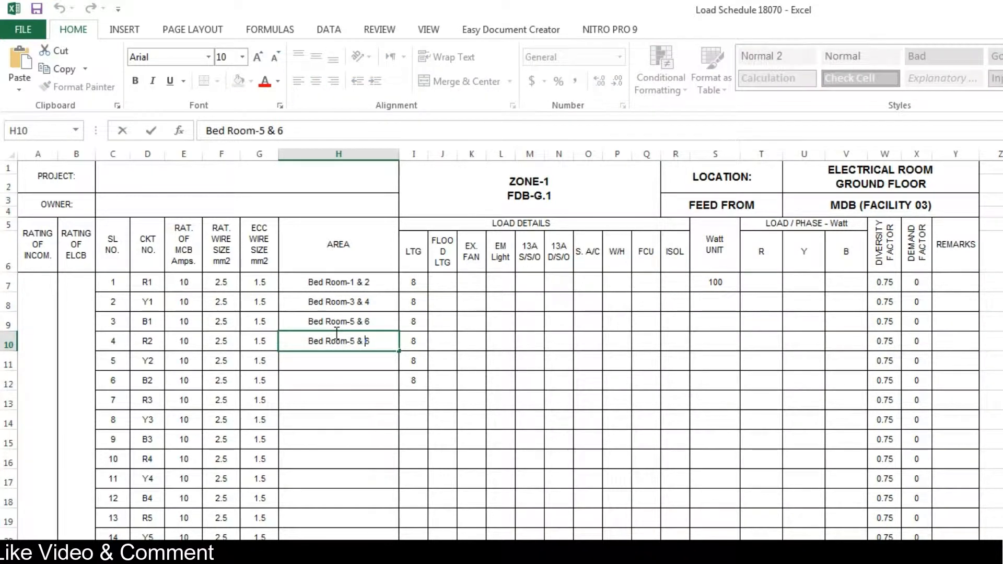
key(Left)
key(Left)
key(Left)
key(Left)
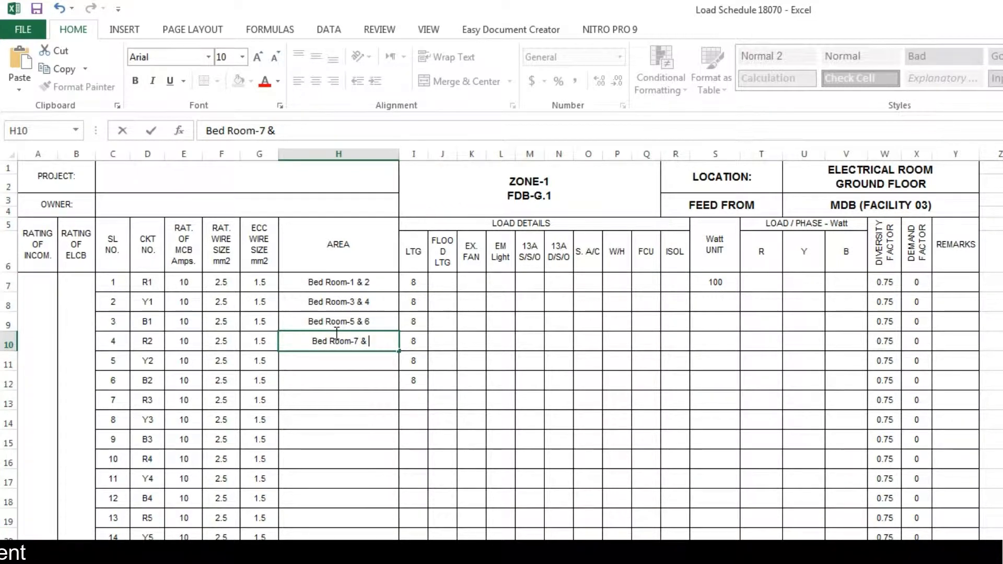
key(Return)
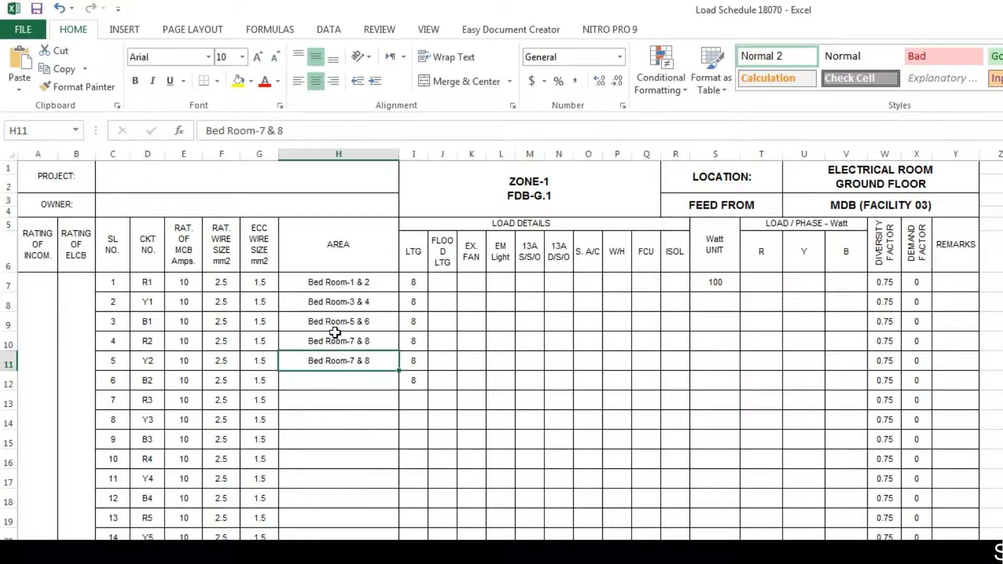
key(F2)
key(Left)
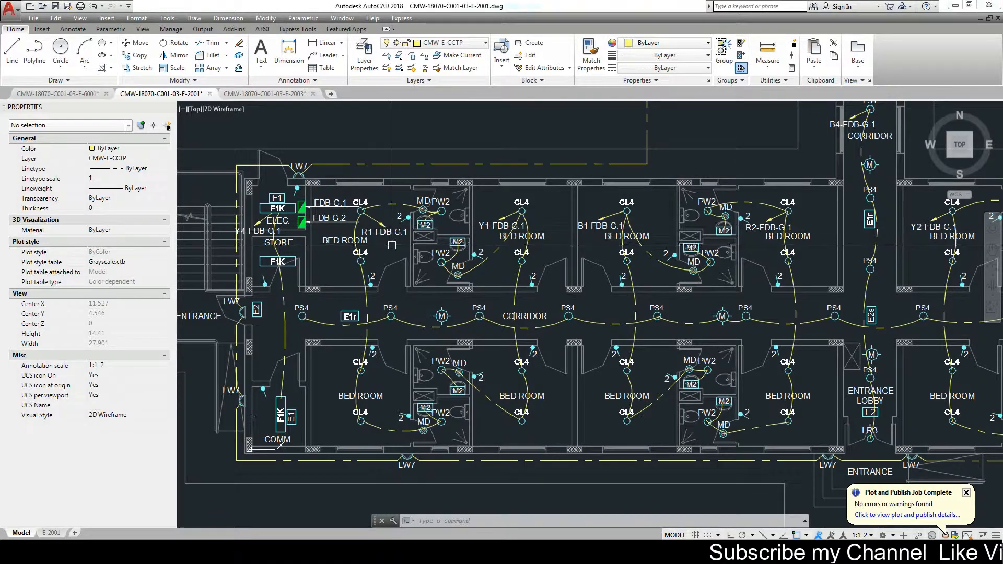
Check the remaining bedrooms on the AutoCAD lighting layout and enter "Bed Room-11 & 12" as circuit B2's area in Excel
scroll(391, 245, down, 2)
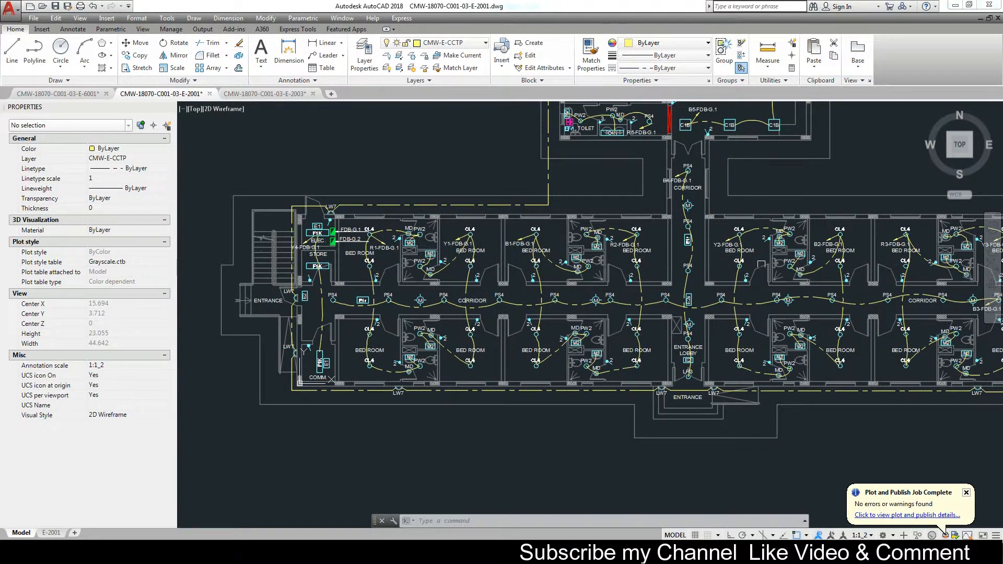
drag(937, 346, 760, 343)
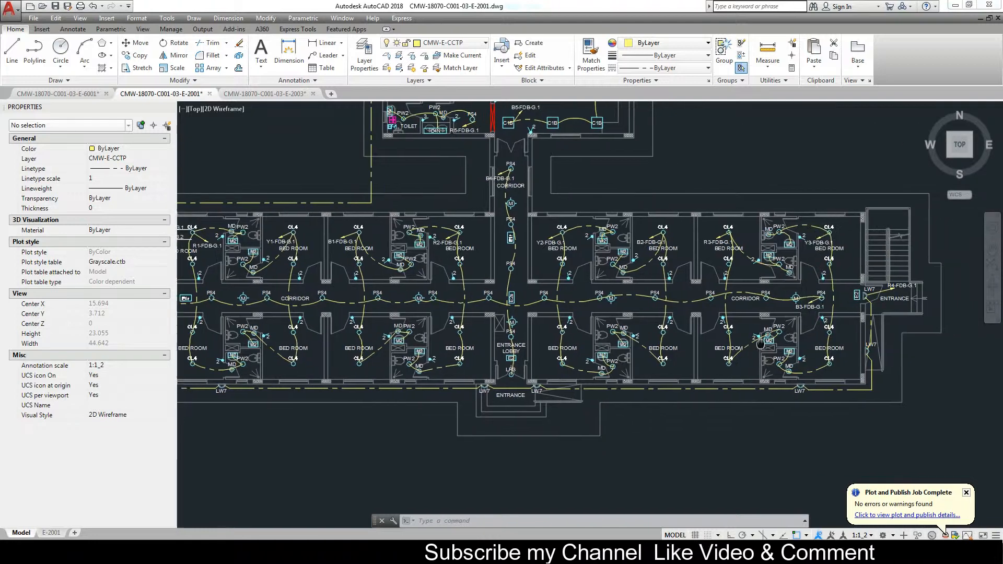
key(alt+Tab)
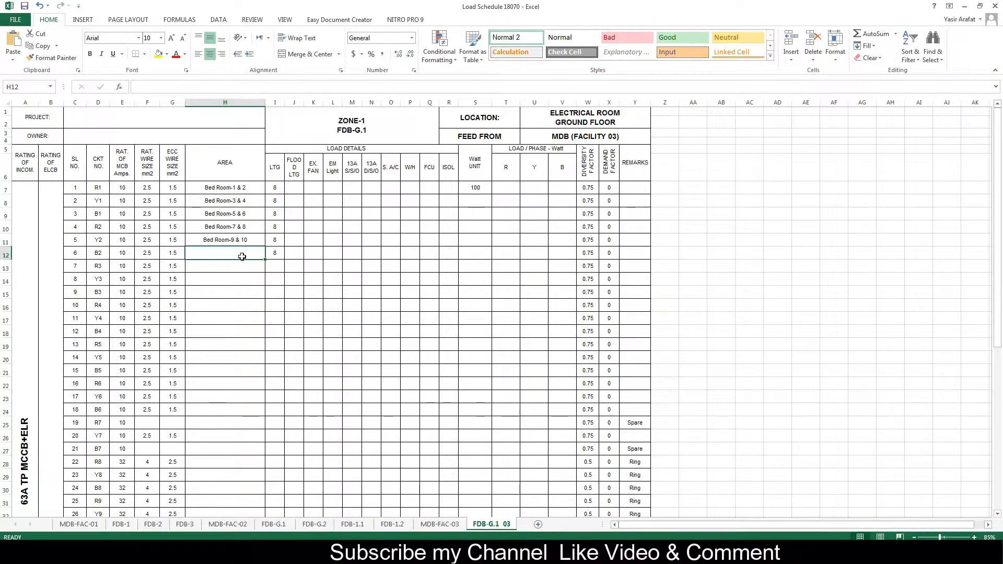
key(ctrl+d)
double_click(243, 256)
key(Left)
key(Left)
key(Left)
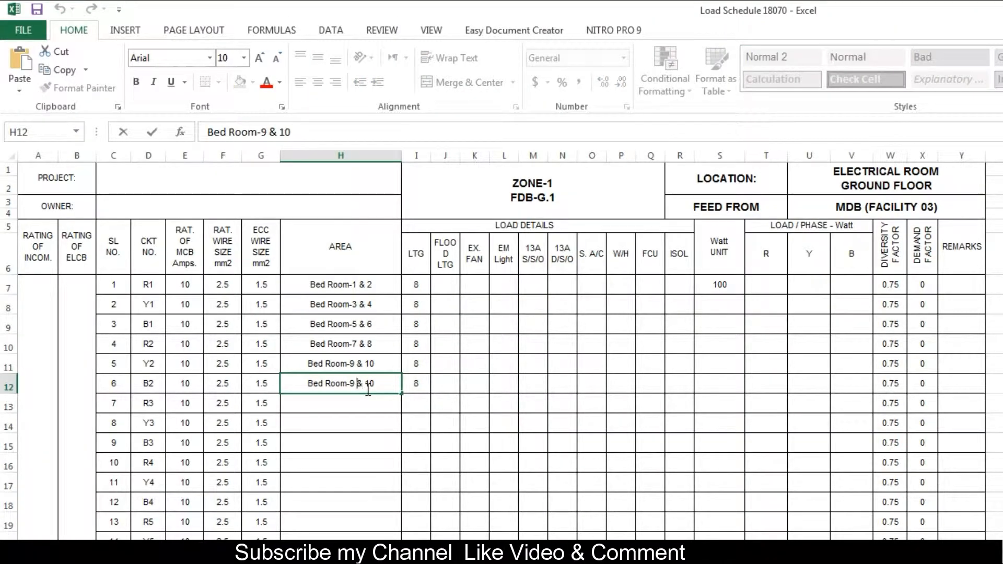
key(BackSpace)
text(11)
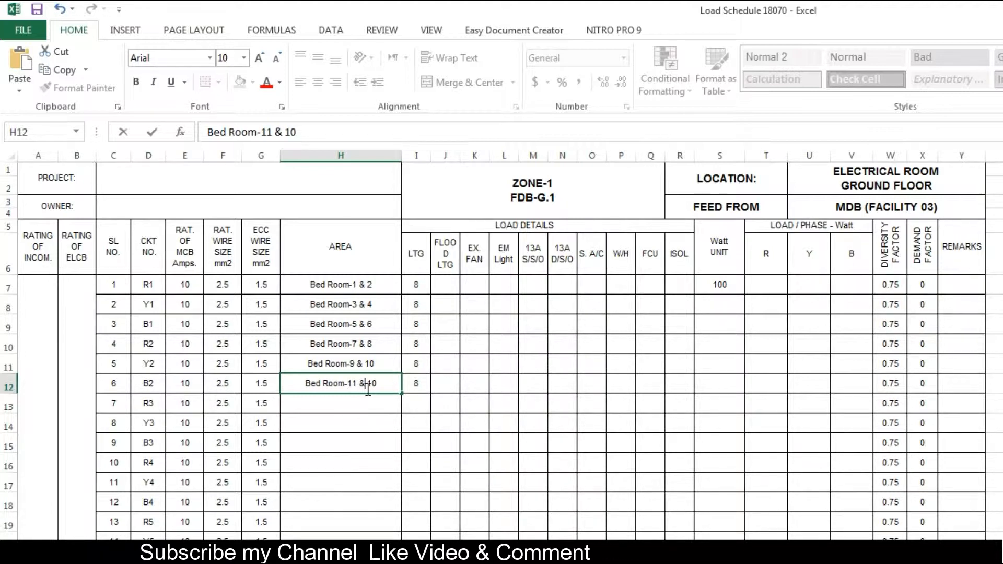
key(End)
key(BackSpace)
text(2)
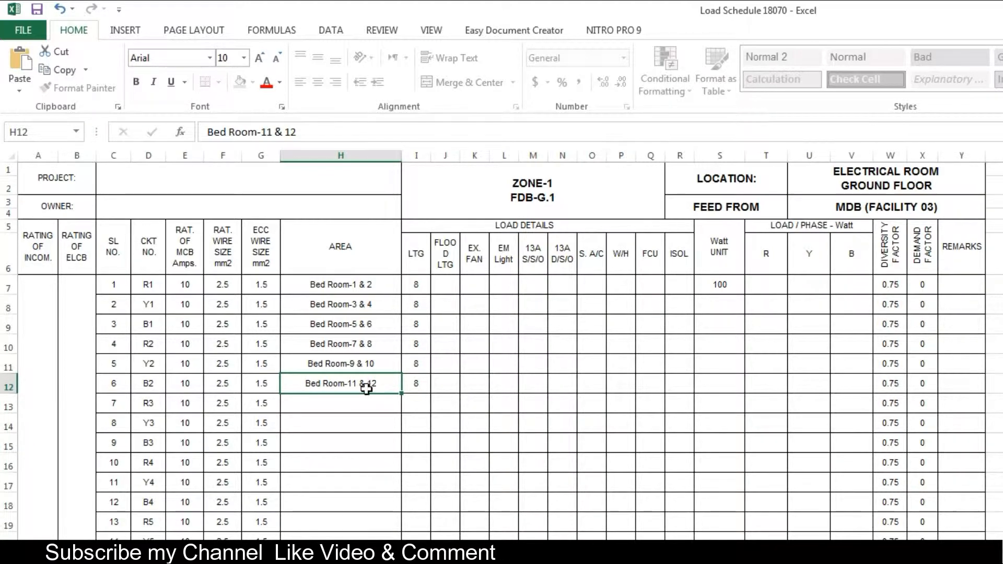
key(Return)
Copy the area down to circuit R3 and change it to "Bed Room-13 & 14"
key(ctrl+d)
key(F2)
key(Left)
key(Left)
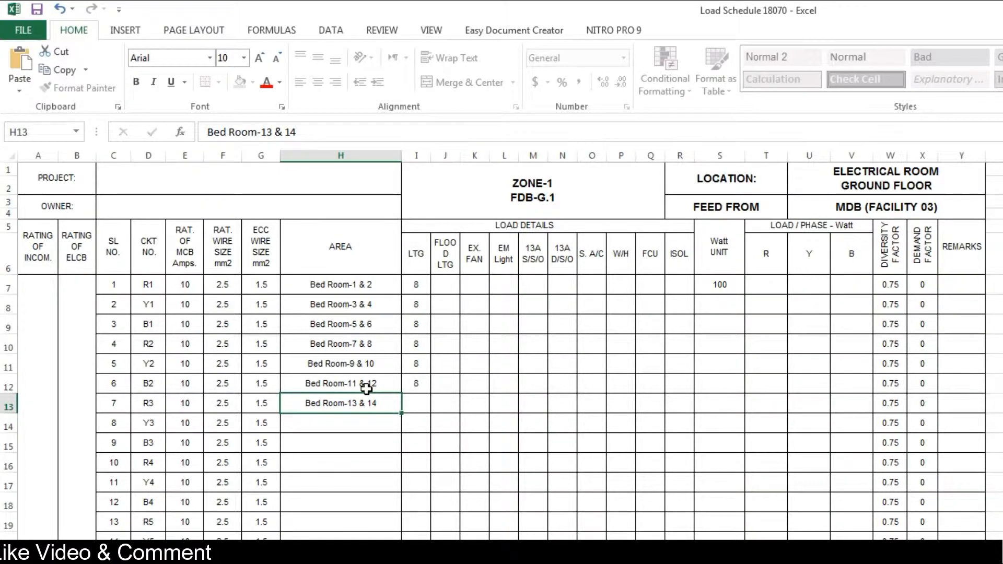
key(Return)
Change circuit Y3's copied area to "Bed Room-15 & 16" and check the bedroom circuits on the AutoCAD lighting layout
key(Left)
key(Left)
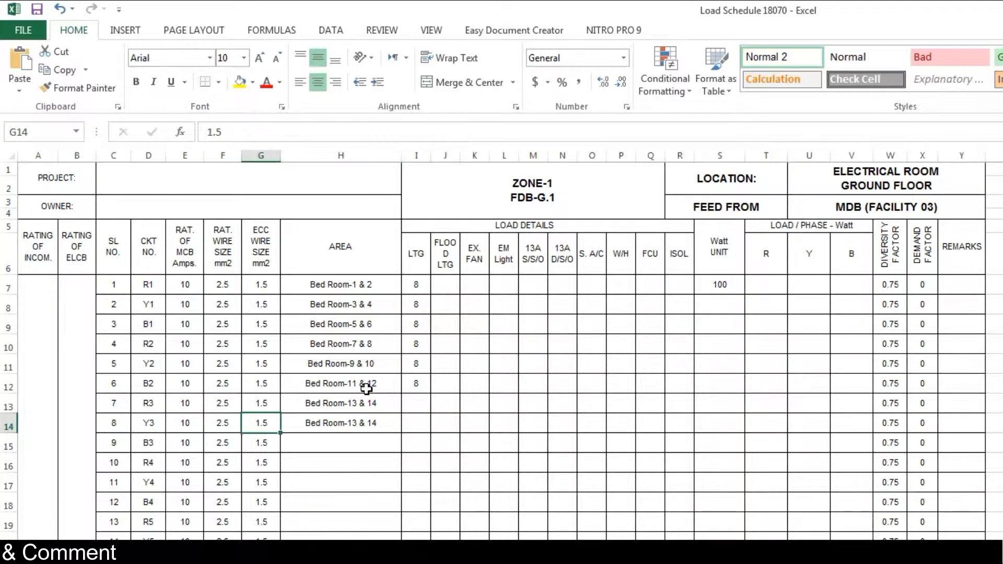
key(F2)
key(Left)
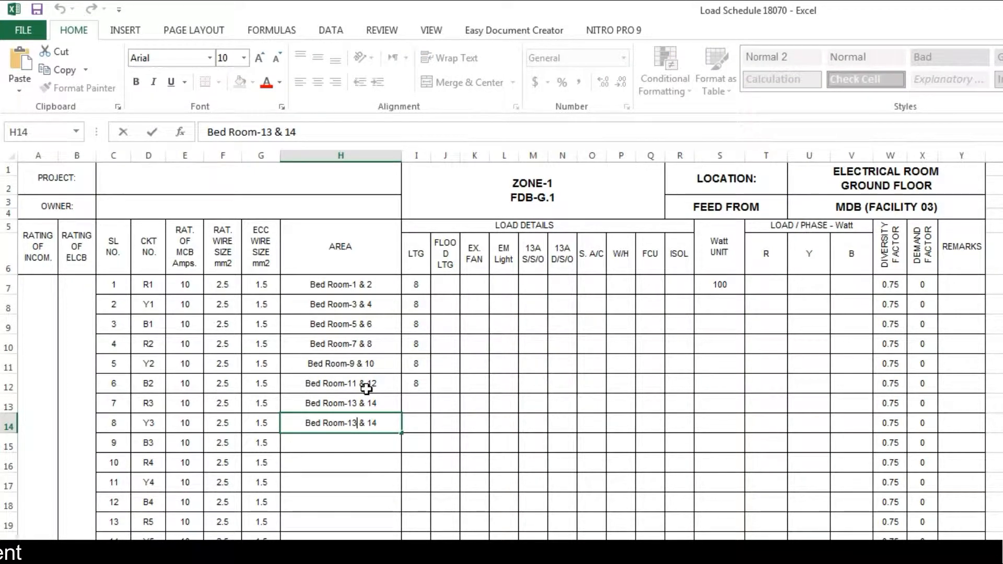
text(5)
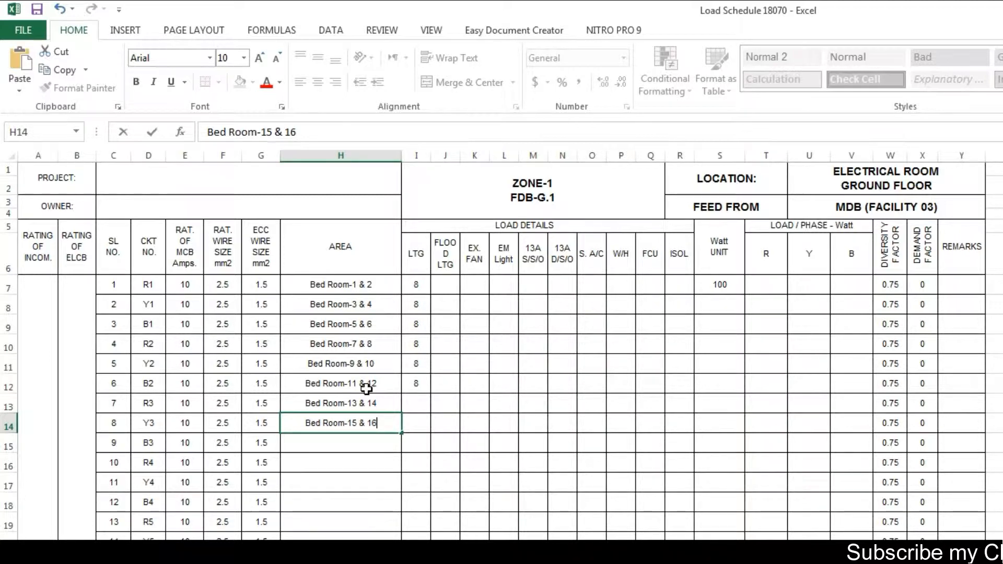
key(Return)
key(Up)
key(Up)
key(Up)
key(Down)
key(Down)
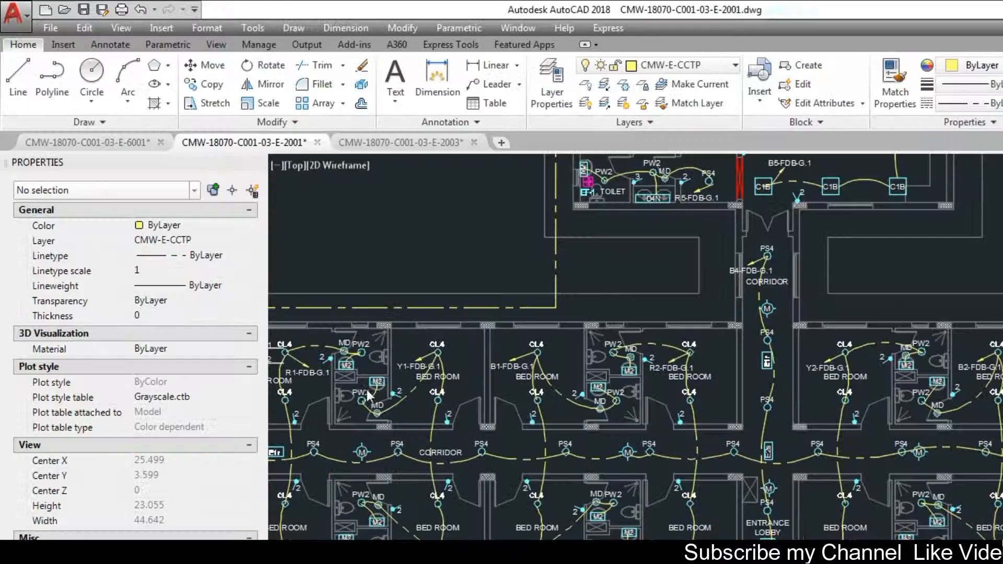
scroll(604, 382, down, 5)
scroll(604, 382, up, 3)
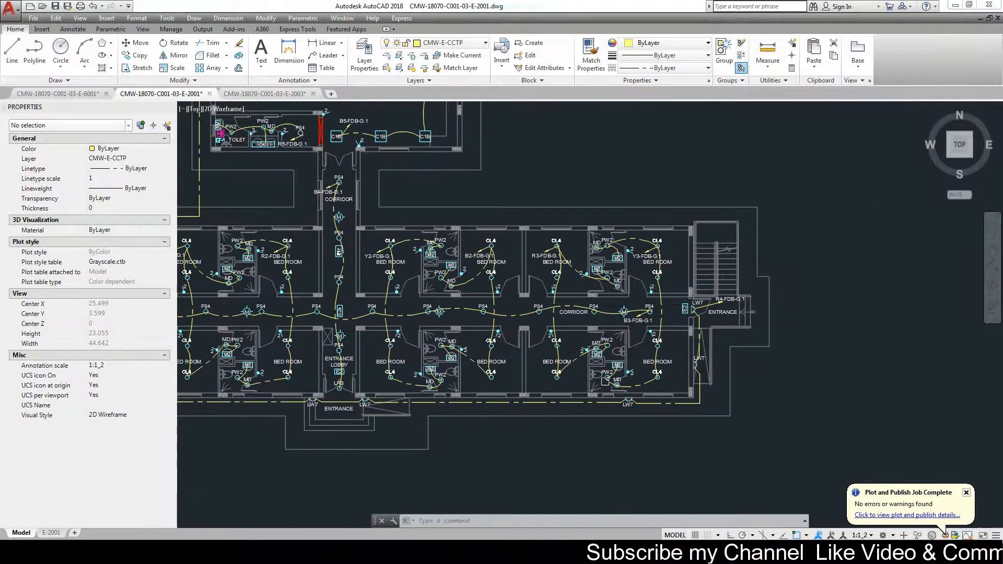
scroll(673, 311, up, 2)
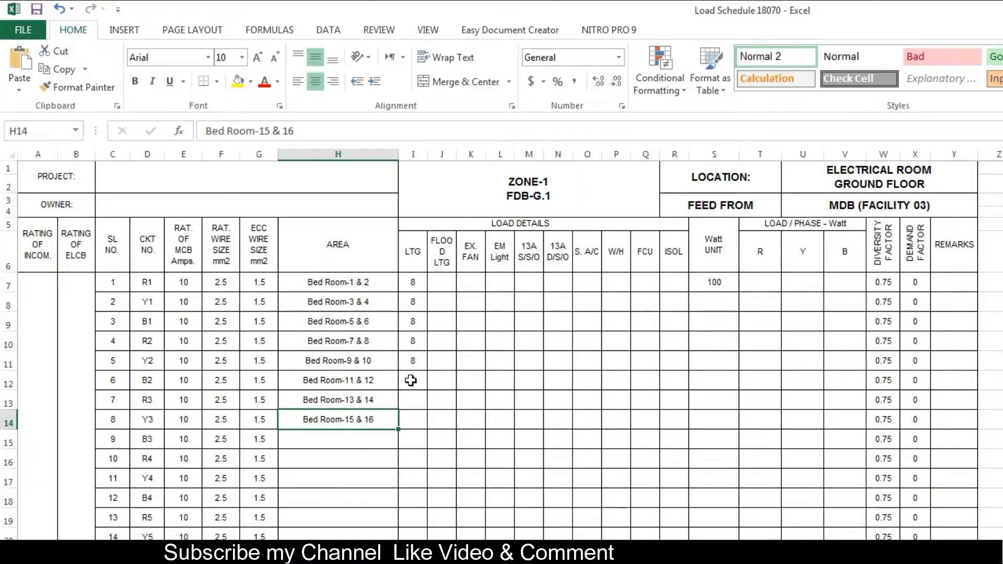
In Excel, fill the lighting quantity 8 down to circuits R3 and Y3, and the 100 watt unit from R1 down to Y3
click(275, 253)
drag(285, 259, 288, 288)
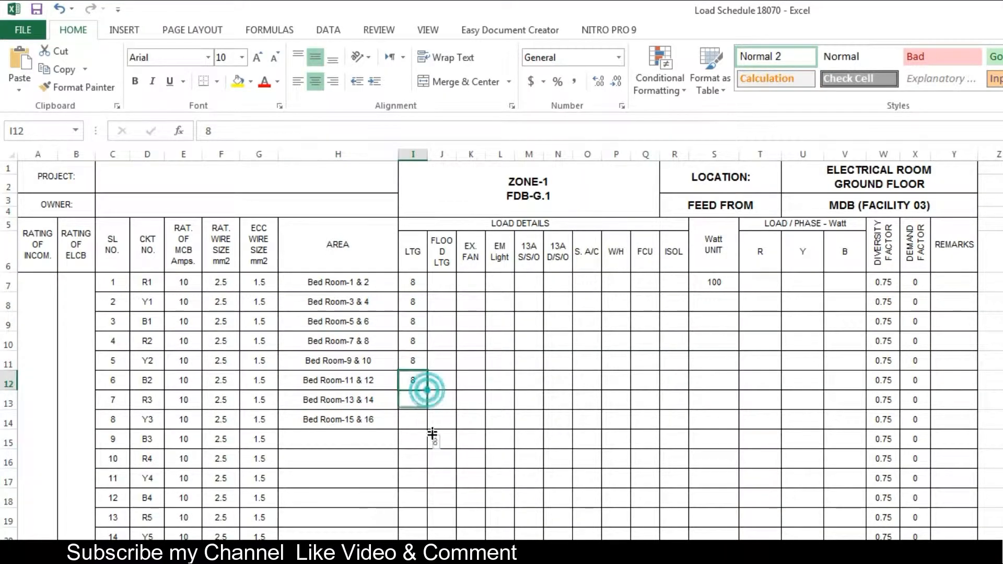
drag(433, 434, 432, 436)
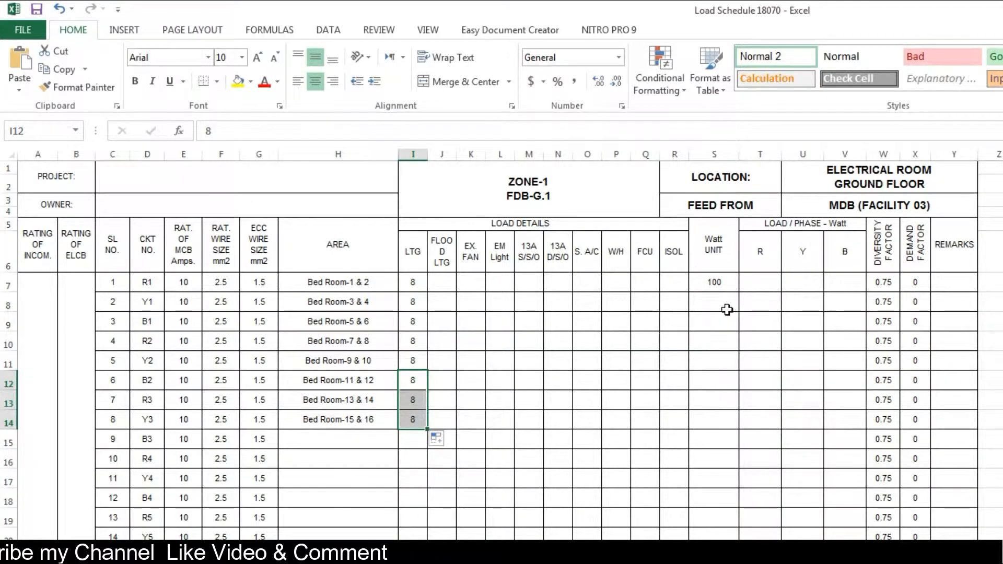
click(721, 285)
drag(738, 292, 751, 438)
Enter an 800 W load for circuit R1 in phase R, Y1 in phase Y and B1 in phase B
click(767, 281)
text(80)
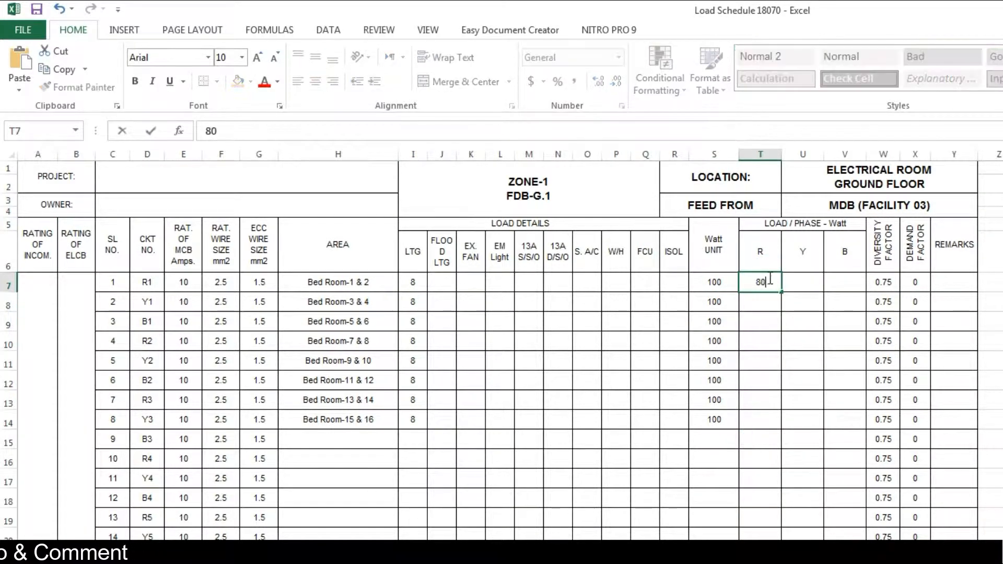
text(0)
key(Tab)
key(Down)
text(7)
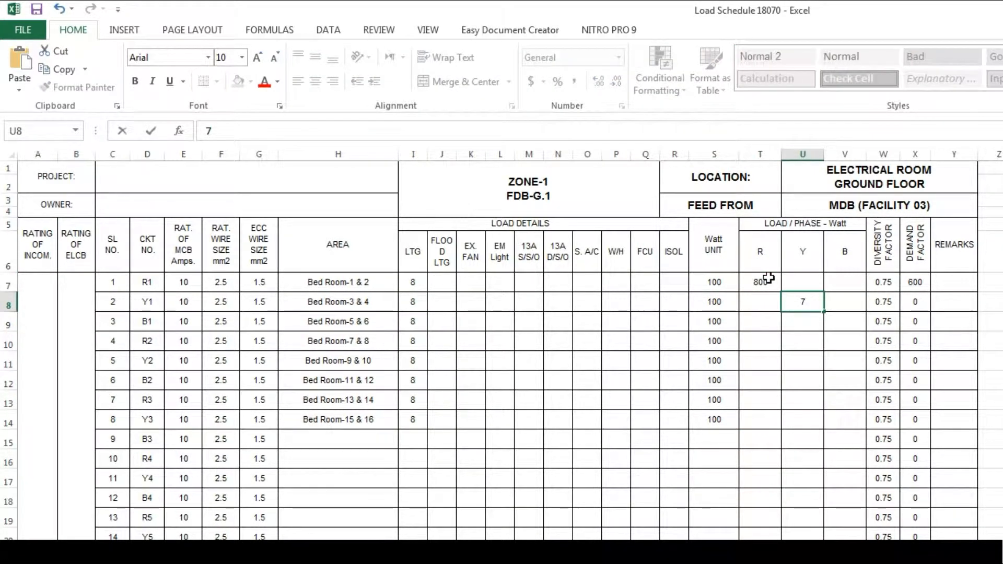
text(00)
key(Tab)
key(Down)
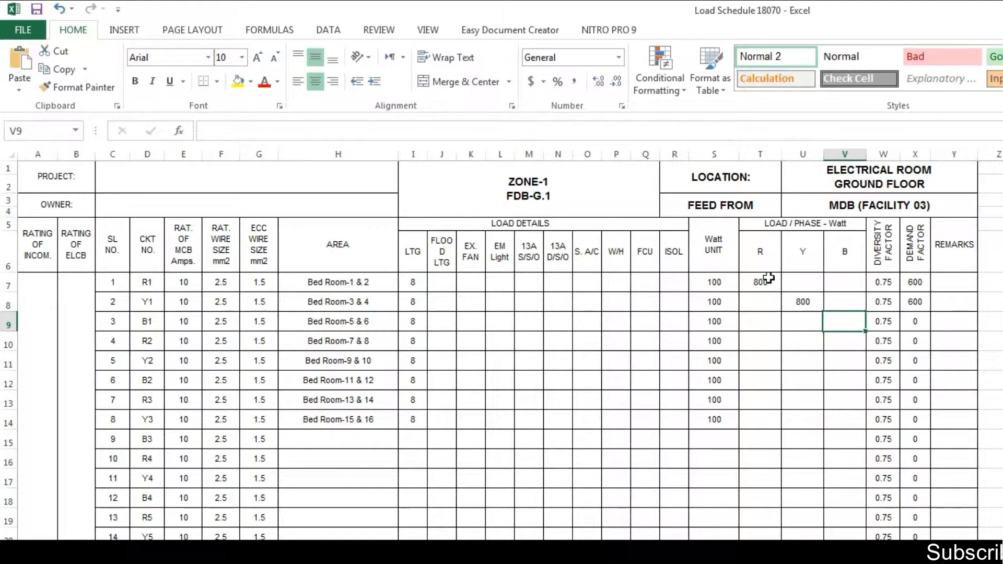
text(800)
key(ctrl+Return)
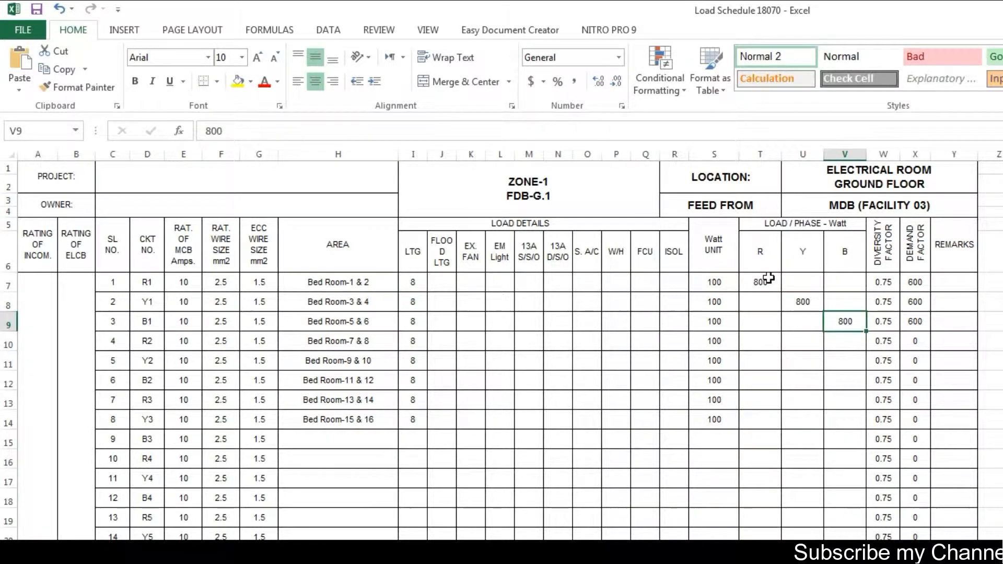
Copy the phase loads of circuits R1 to B1 into the rows of circuits R2 to B2 and R3 to B3
click(768, 278)
key(shift+Right)
key(shift+Right)
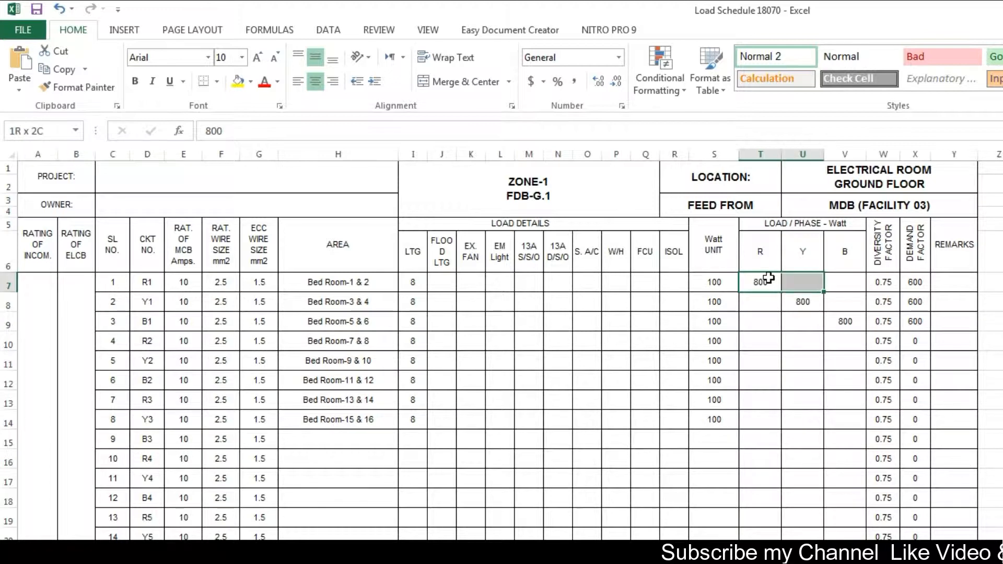
key(shift+Down)
key(shift+Down)
key(ctrl+c)
key(Down)
key(Down)
key(Down)
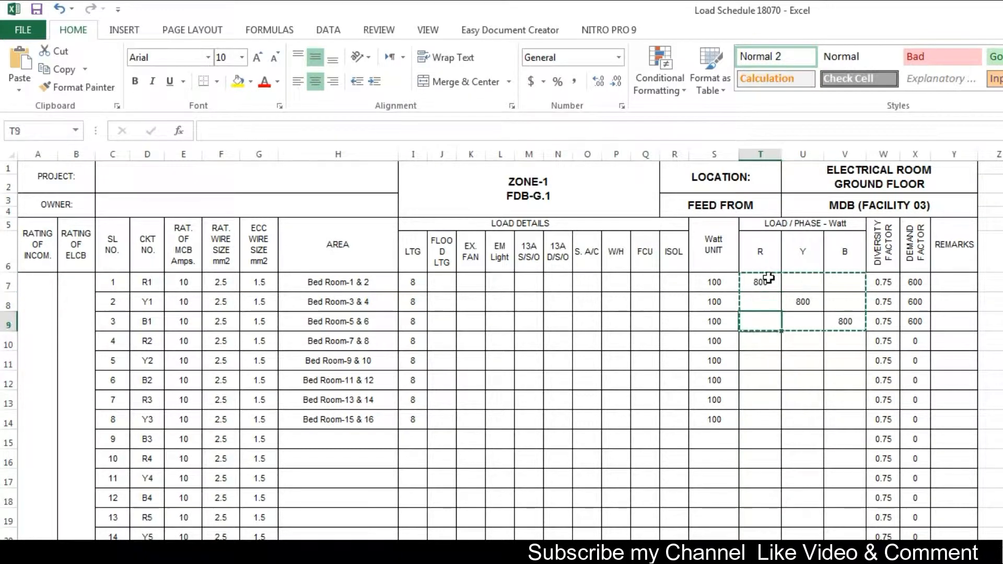
key(ctrl+v)
key(Down)
key(Down)
key(Down)
key(ctrl+v)
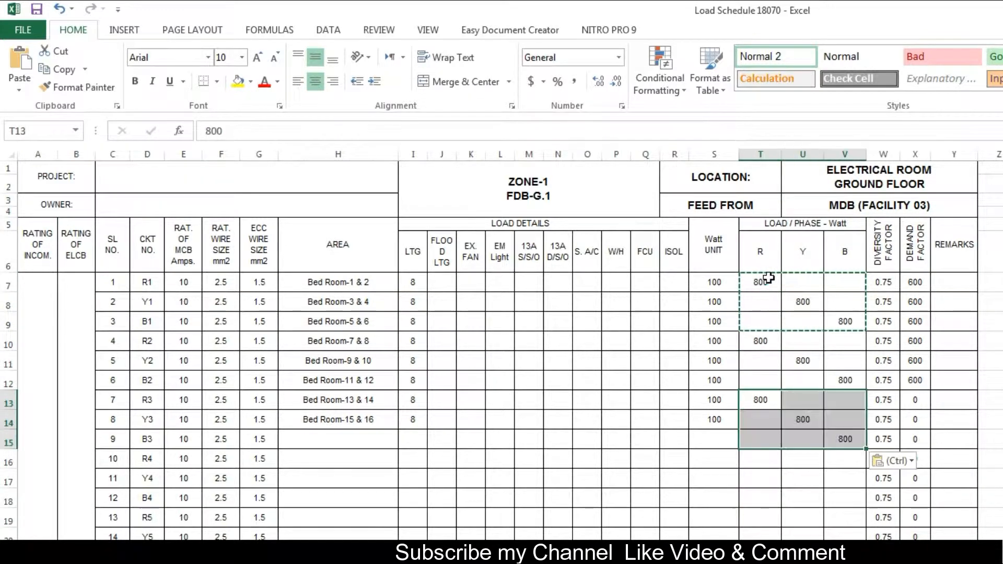
Clear the copied phase B load from circuit B3
key(Right)
key(Down)
key(Right)
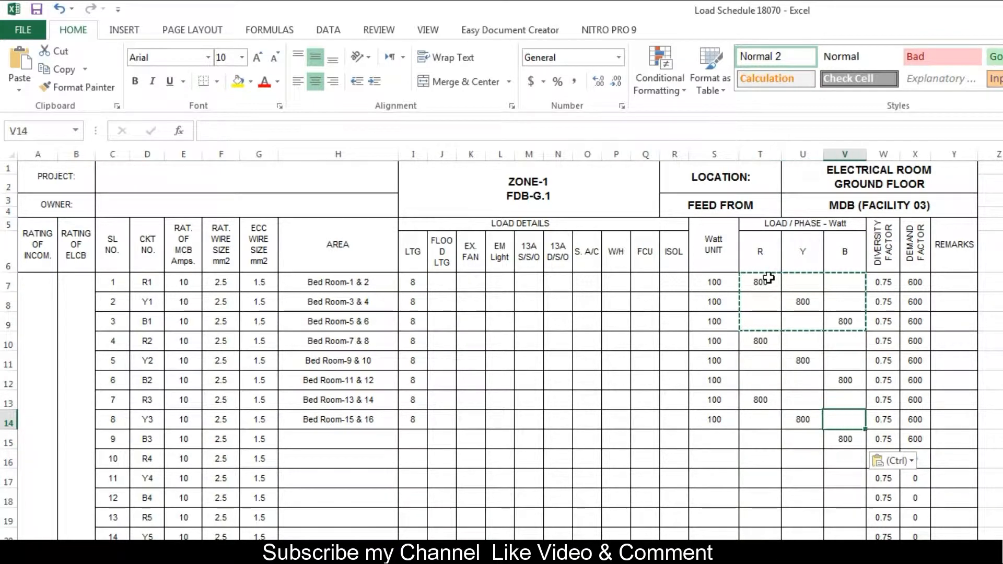
key(Down)
key(Down)
Count the corridor lights on the AutoCAD layout, and in Excel enter "Corridor" and lighting quantity 13 for circuit B3
key(alt+Tab)
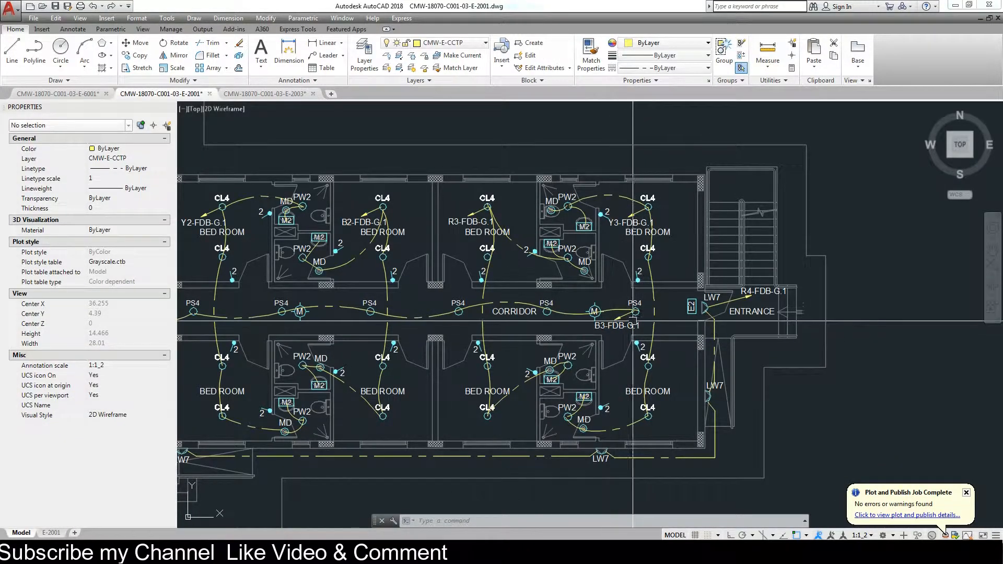
drag(634, 326, 823, 309)
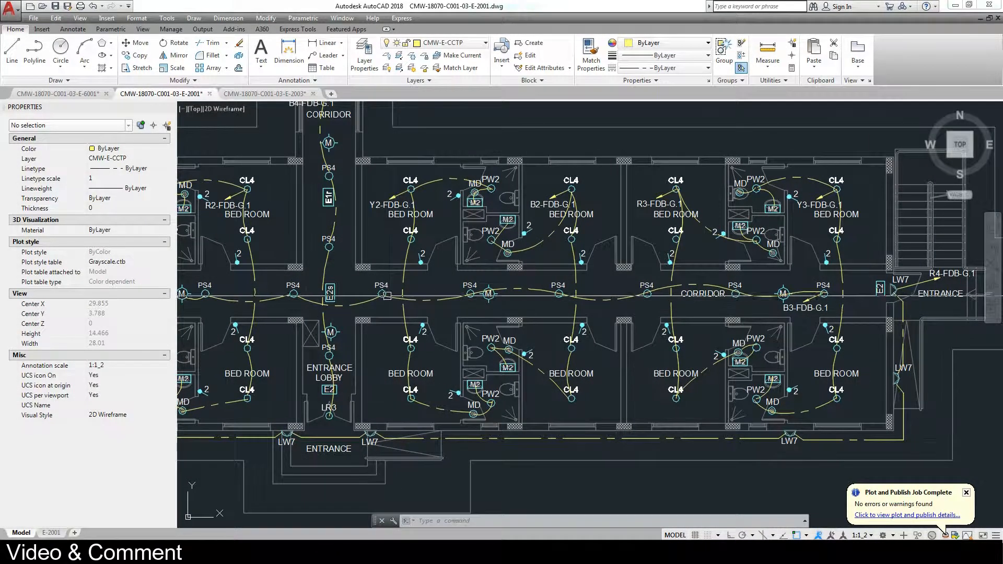
drag(388, 294, 587, 305)
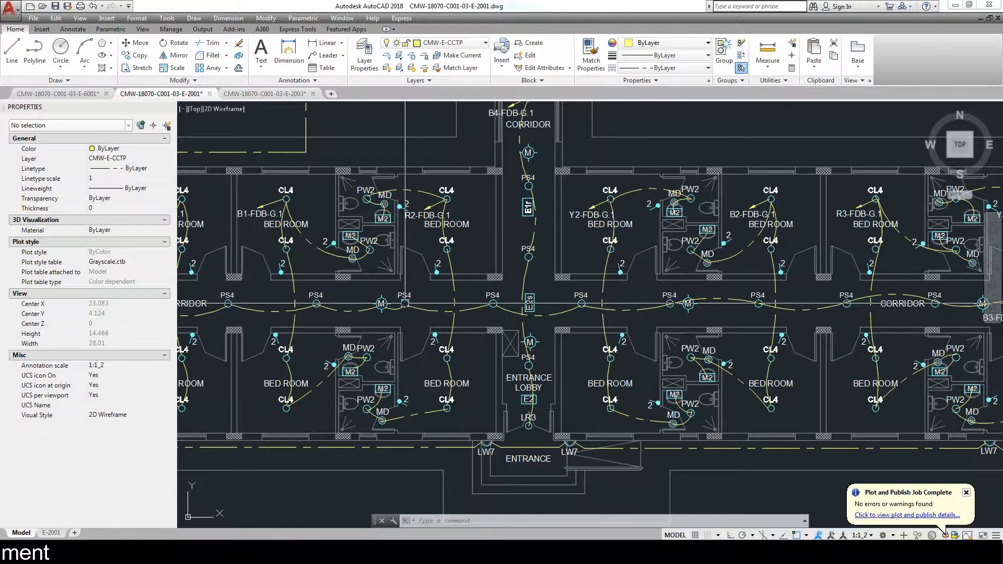
drag(331, 304, 469, 286)
drag(297, 309, 467, 303)
key(alt+Tab)
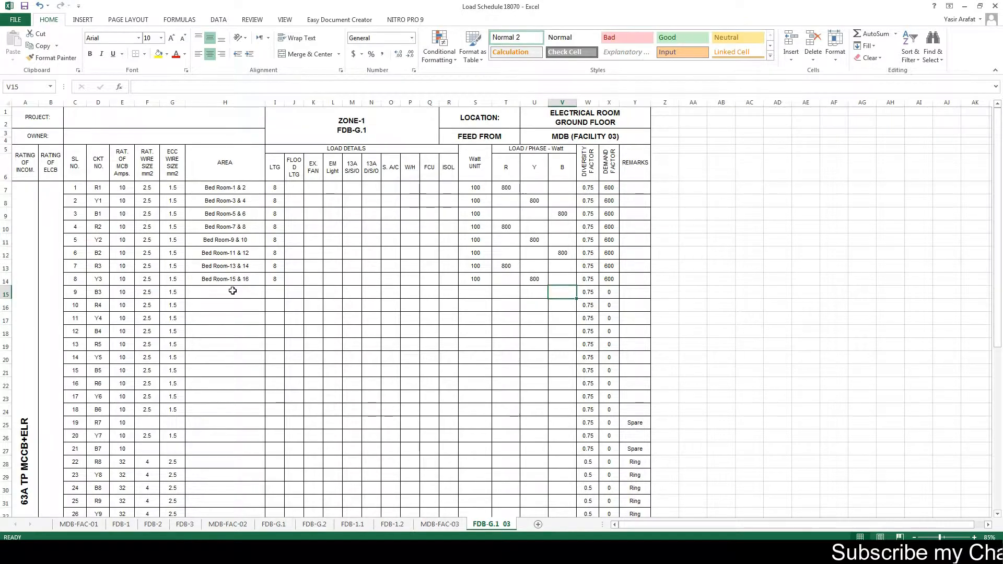
text(C)
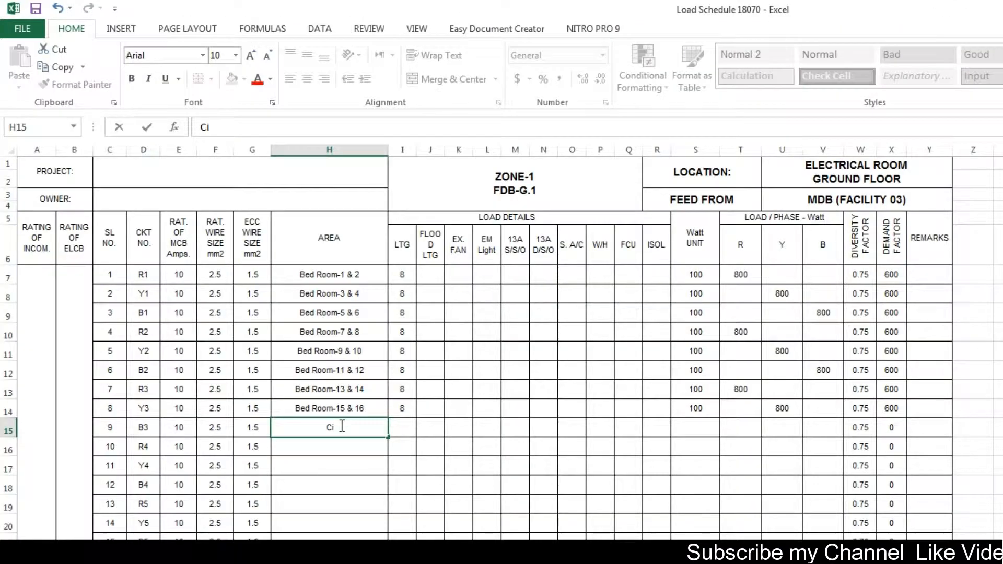
text(orridor)
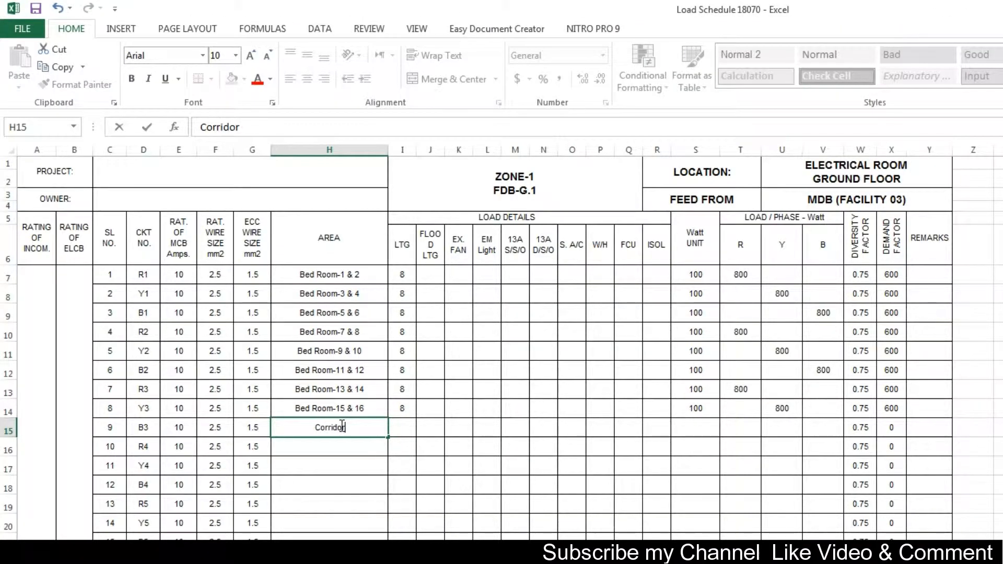
key(Tab)
text(13)
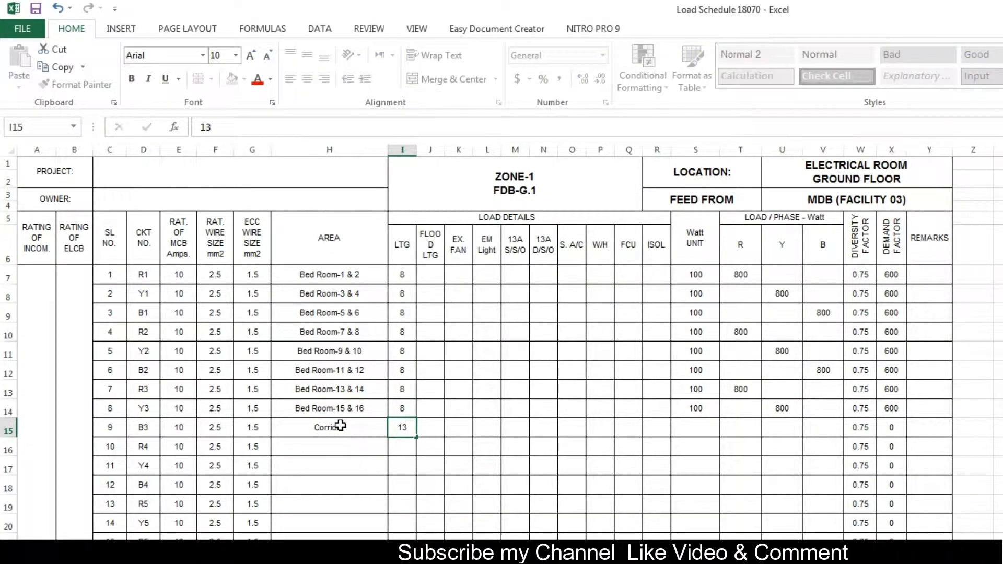
Set circuit B3's watt unit to 100 and its phase B load to 1300 W
key(Tab)
key(Tab)
key(Tab)
key(Tab)
key(Tab)
key(Tab)
key(Tab)
key(Tab)
key(Tab)
key(Tab)
text(100)
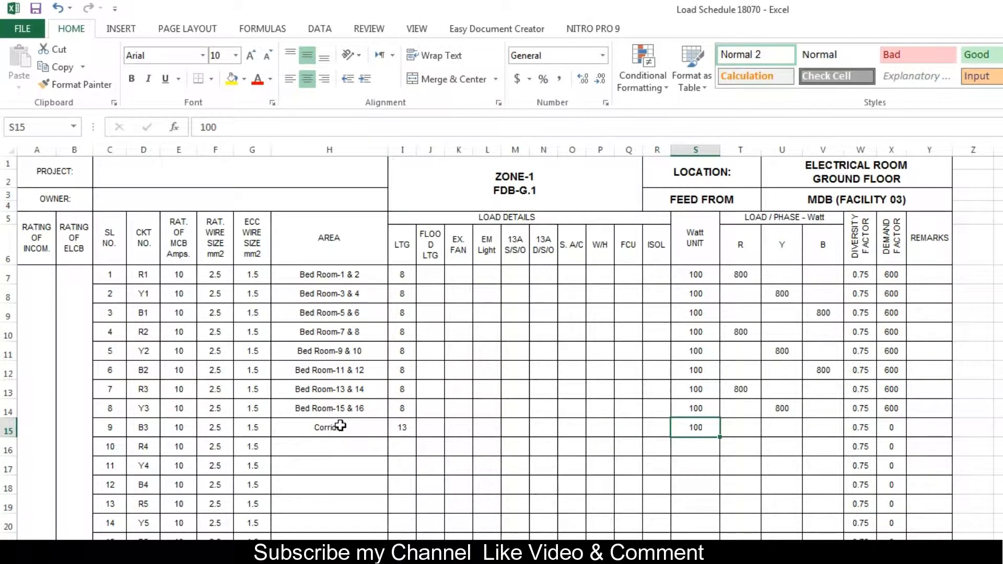
key(Tab)
key(Tab)
key(Tab)
text(1300)
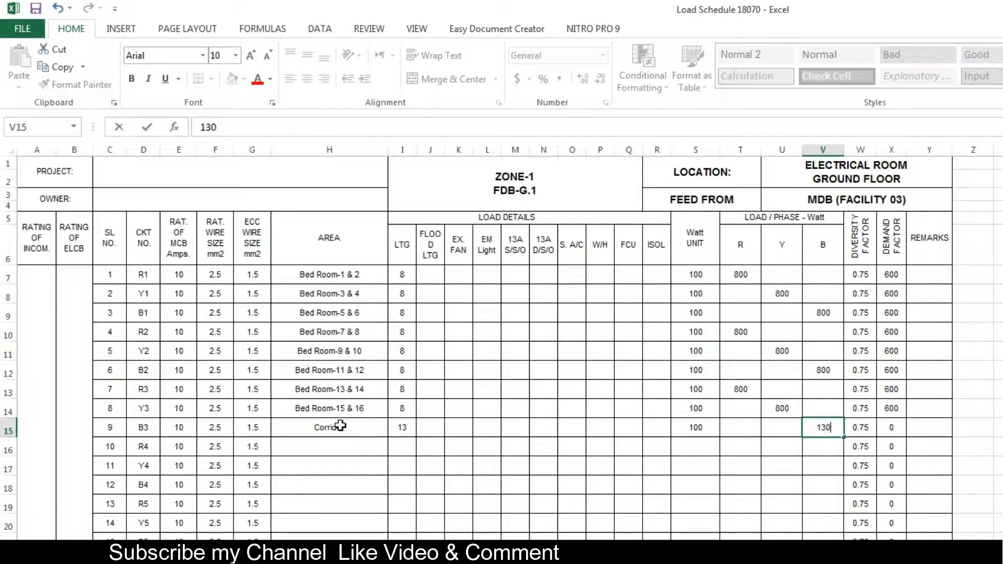
key(Return)
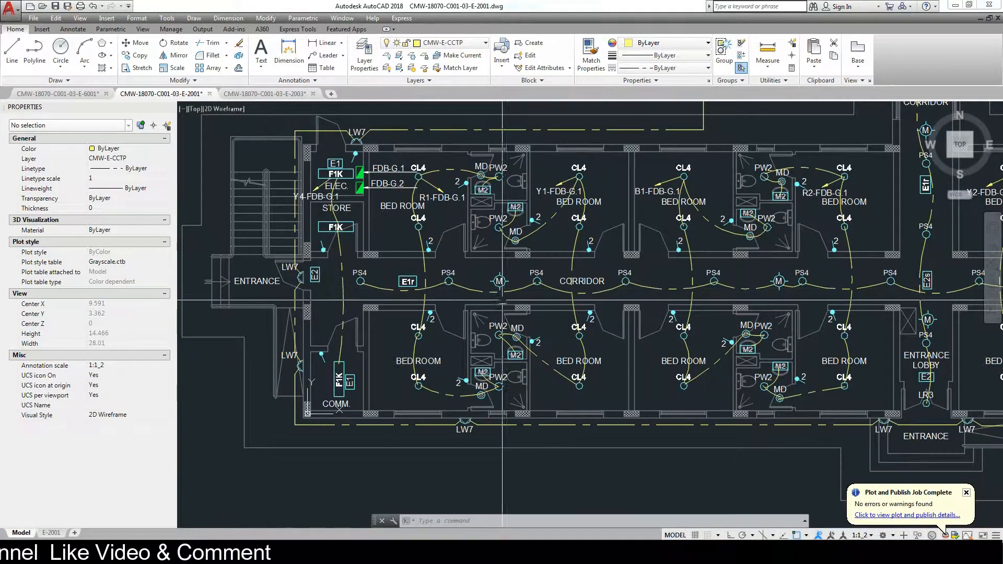
Switch to the AutoCAD layout and follow circuit R4's external lights around the building to count them
drag(498, 314, 373, 312)
drag(767, 281, 552, 302)
drag(741, 303, 620, 336)
drag(734, 345, 452, 350)
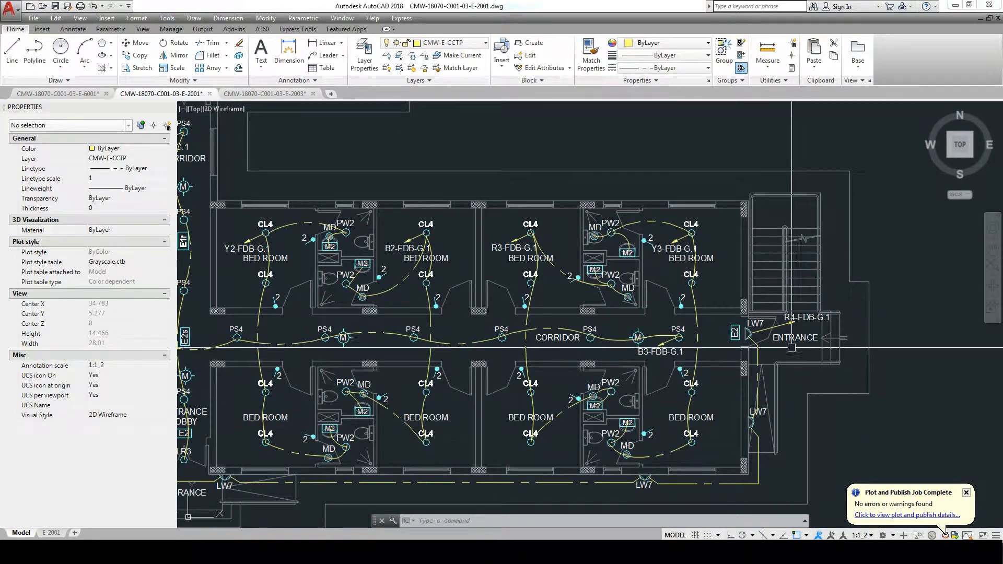
drag(716, 416, 836, 314)
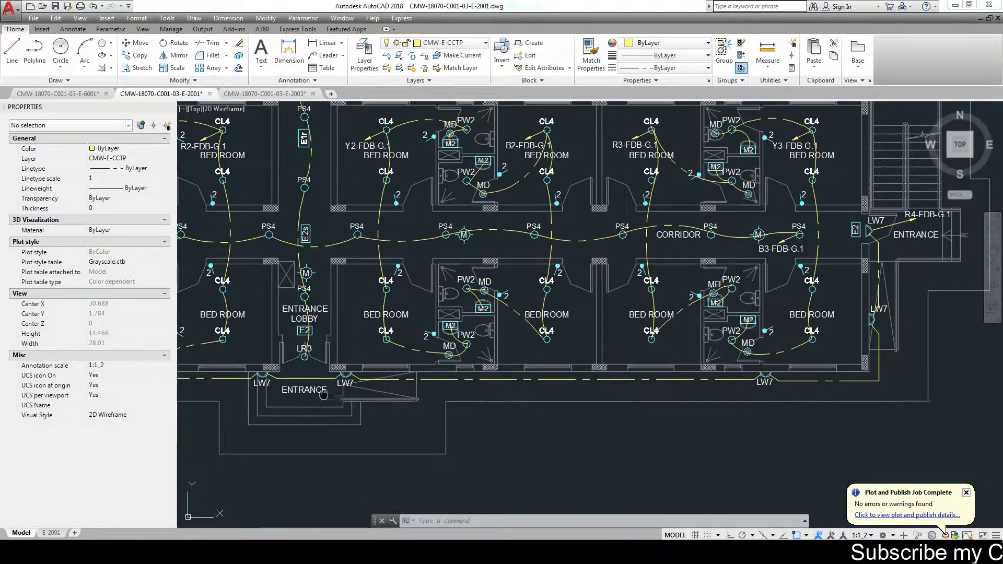
drag(295, 395, 602, 372)
drag(370, 381, 753, 358)
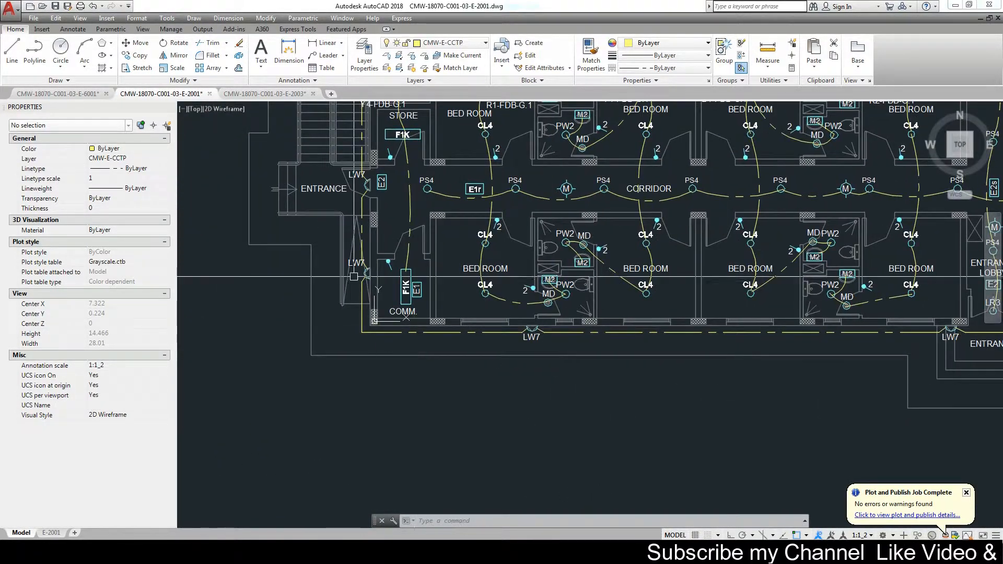
drag(362, 225, 361, 339)
drag(732, 173, 695, 280)
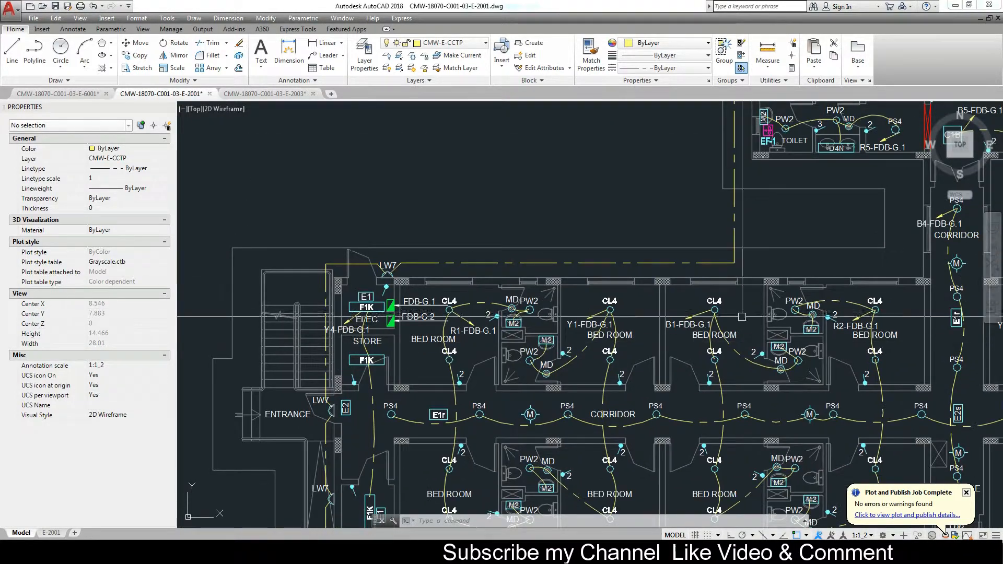
drag(751, 120, 669, 298)
scroll(668, 256, down, 5)
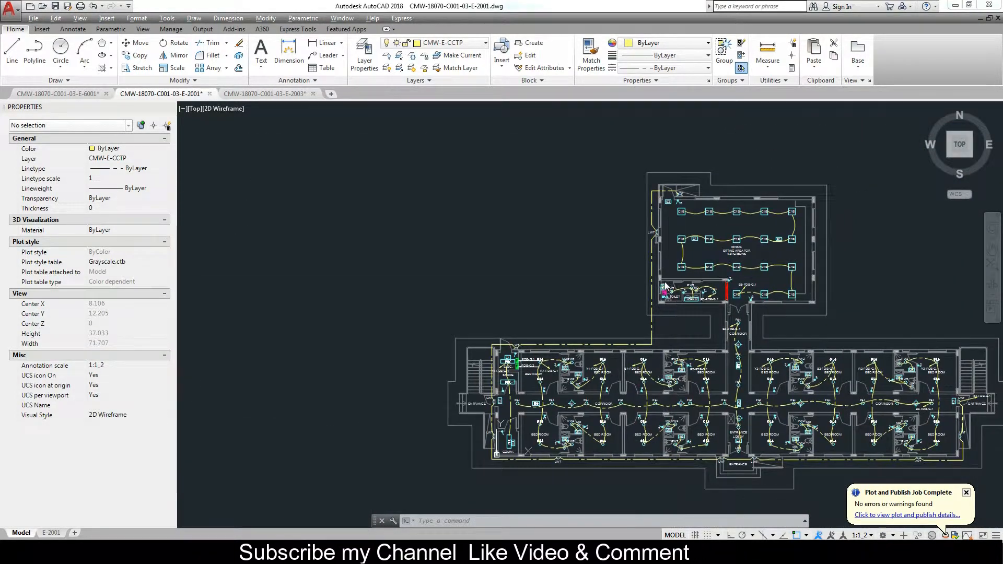
In Excel, fill in circuit R4 with area "External", lighting quantity 11, watt unit 100 and a phase R load of 1100 W
key(alt+Tab)
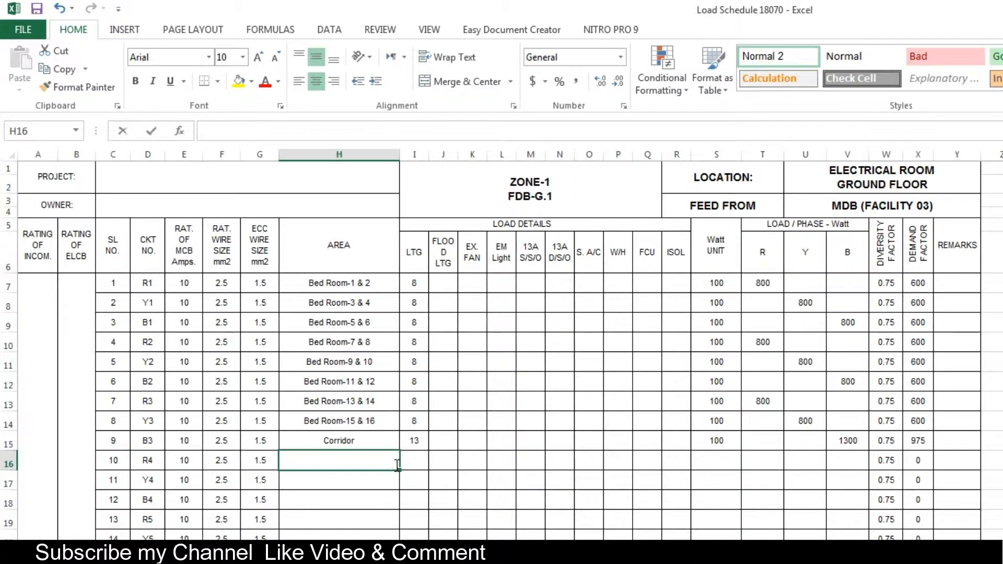
text(External)
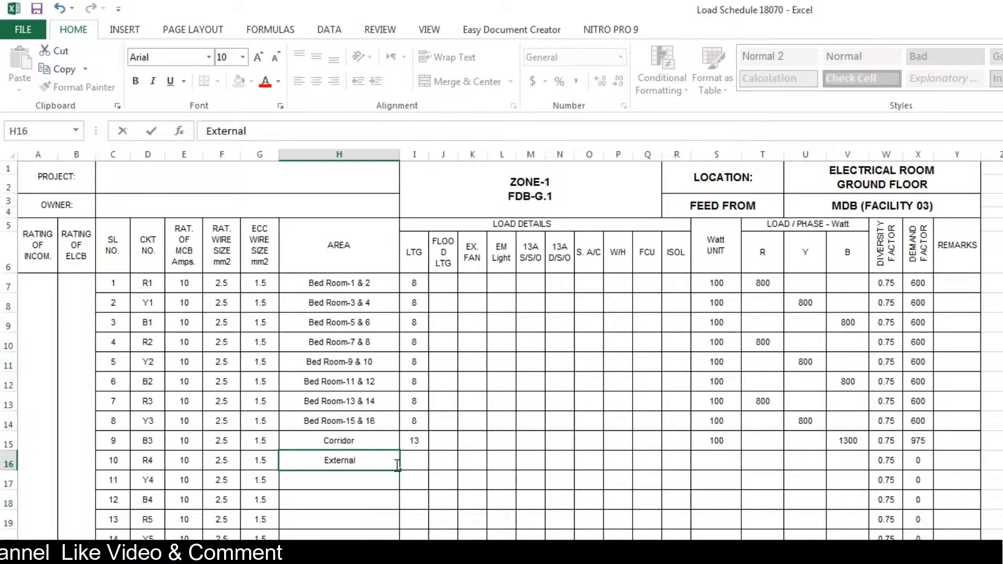
key(Tab)
text(11)
key(Tab)
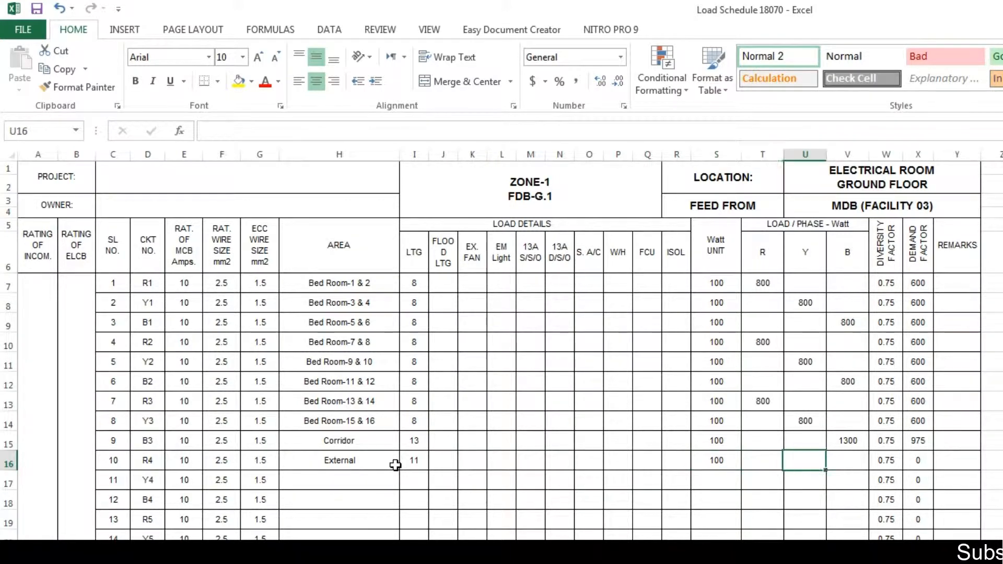
text(1100)
key(Tab)
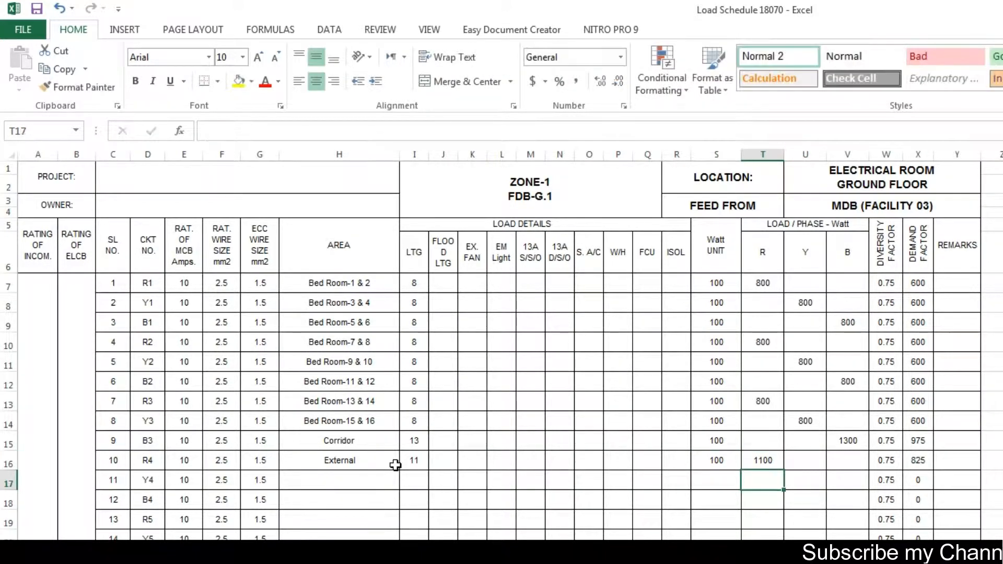
Check circuit Y4's rooms on the AutoCAD layout, and in Excel enter area "Comm. + Store + Elect. Room" and lighting quantity 3 for Y4
key(alt+Tab)
key(alt+Tab)
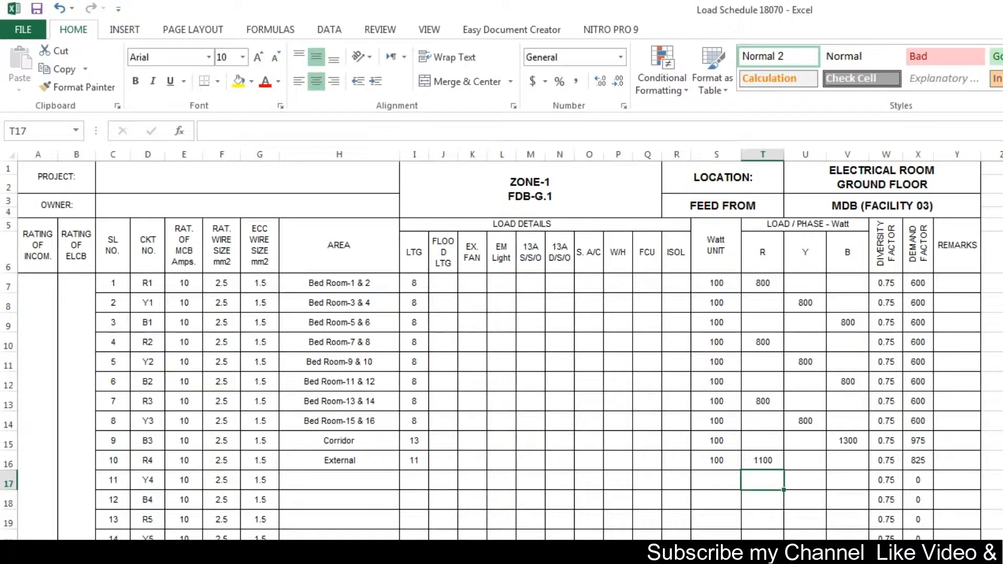
key(alt+Tab)
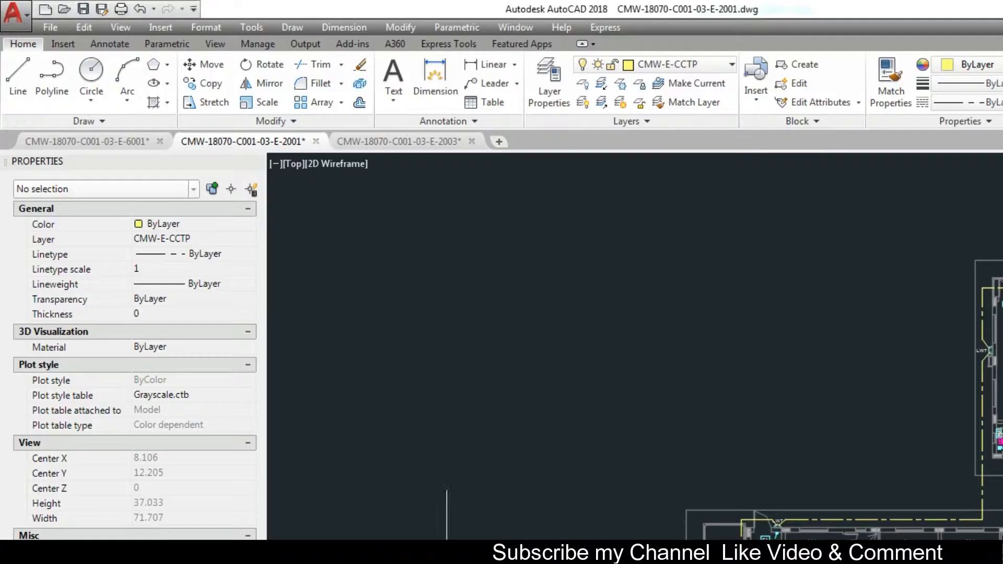
scroll(553, 443, up, 5)
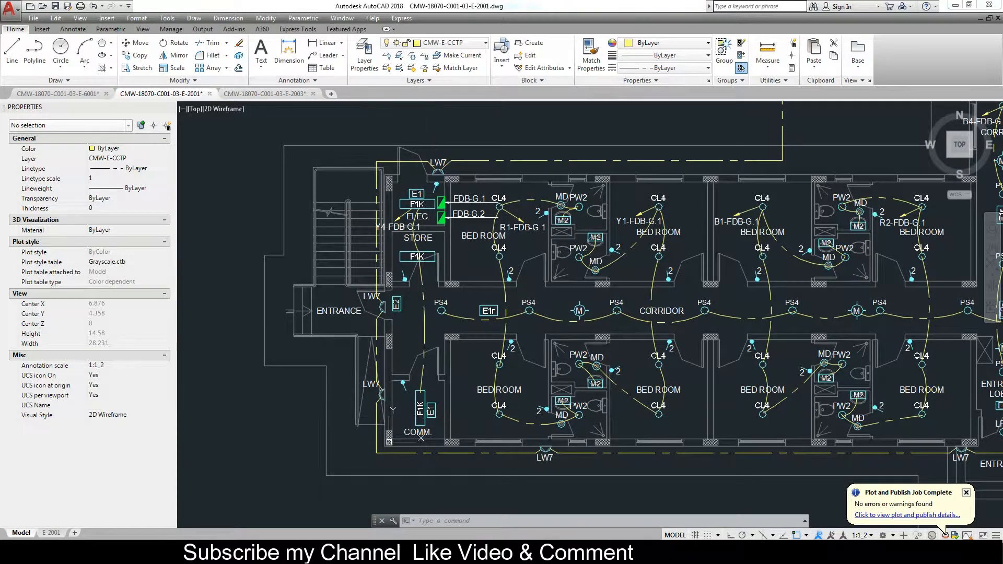
key(alt+Tab)
text(Co)
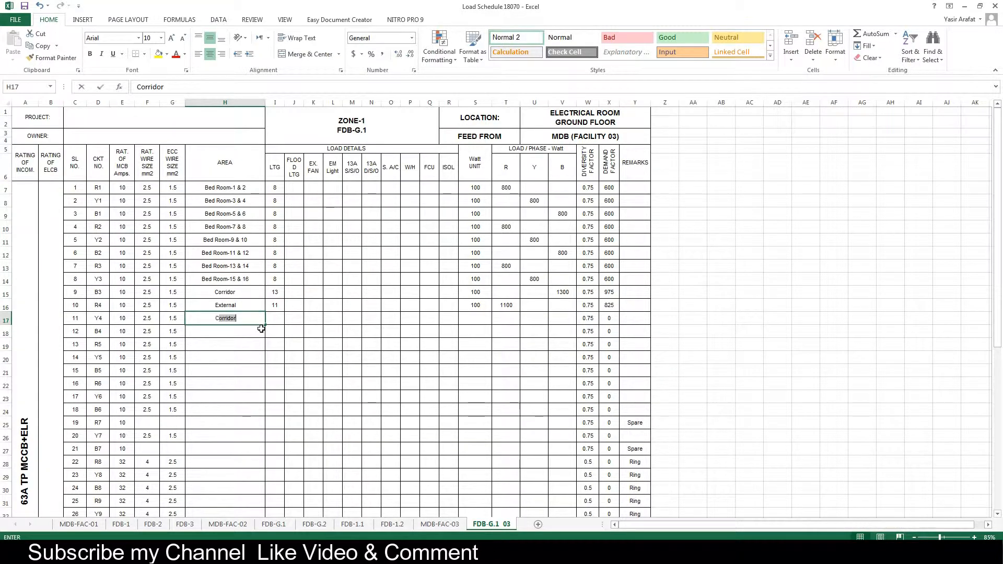
text(mm. + Store + Elect. Room)
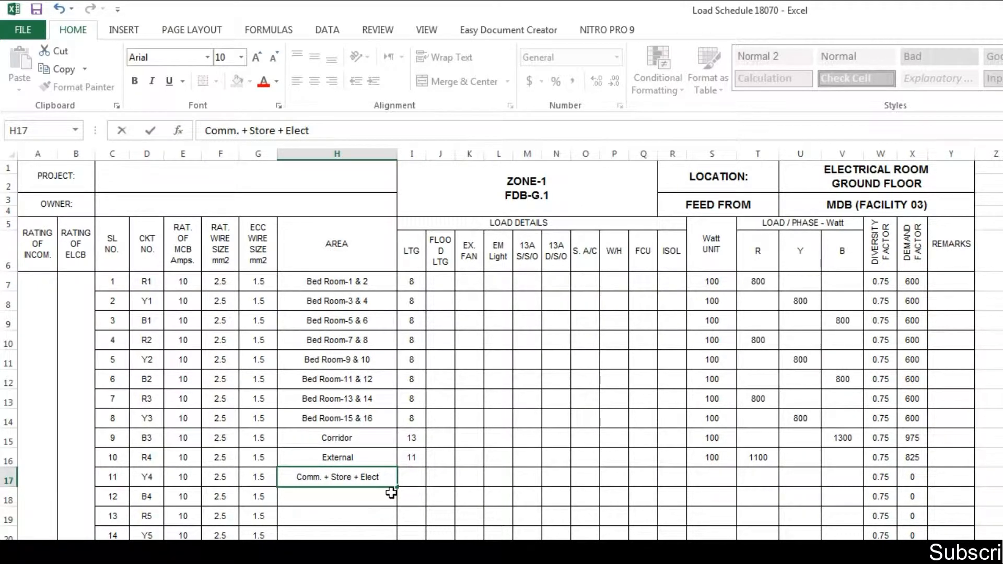
key(Tab)
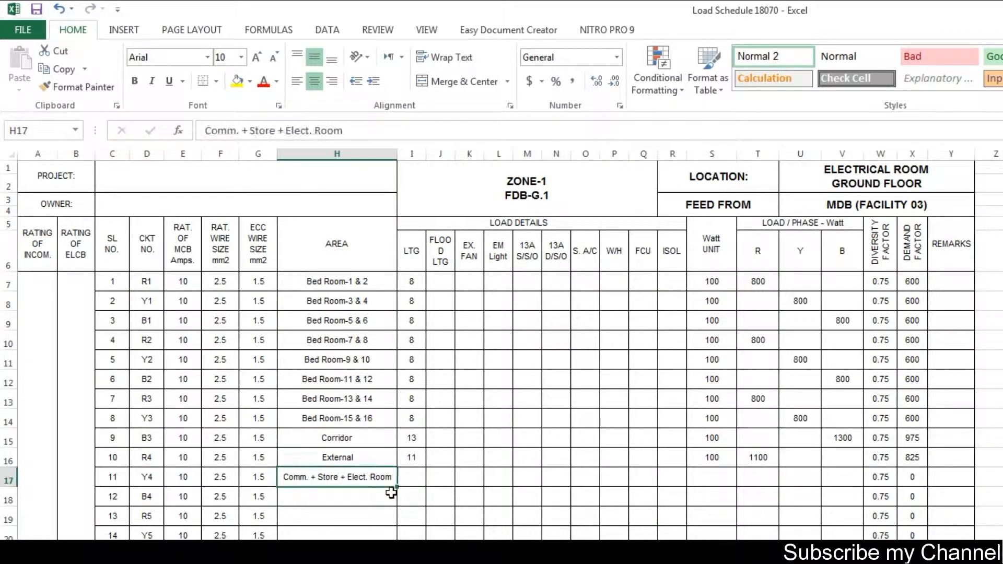
text(3)
key(Tab)
Set circuit Y4's phase Y load to 300 W and its watt unit to 100
key(ctrl+Right)
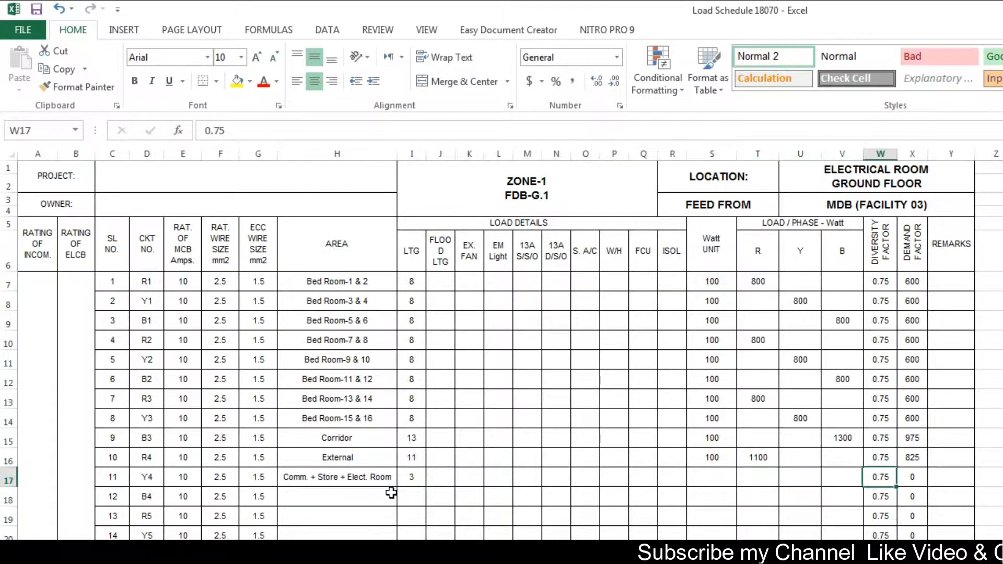
key(Left)
key(Left)
text(300)
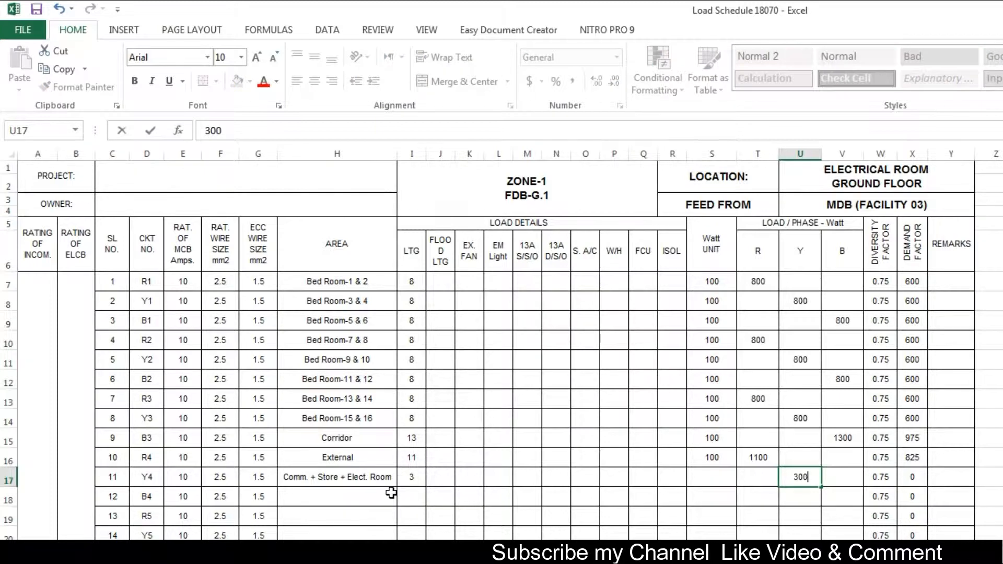
key(Left)
key(Left)
text(100)
key(Tab)
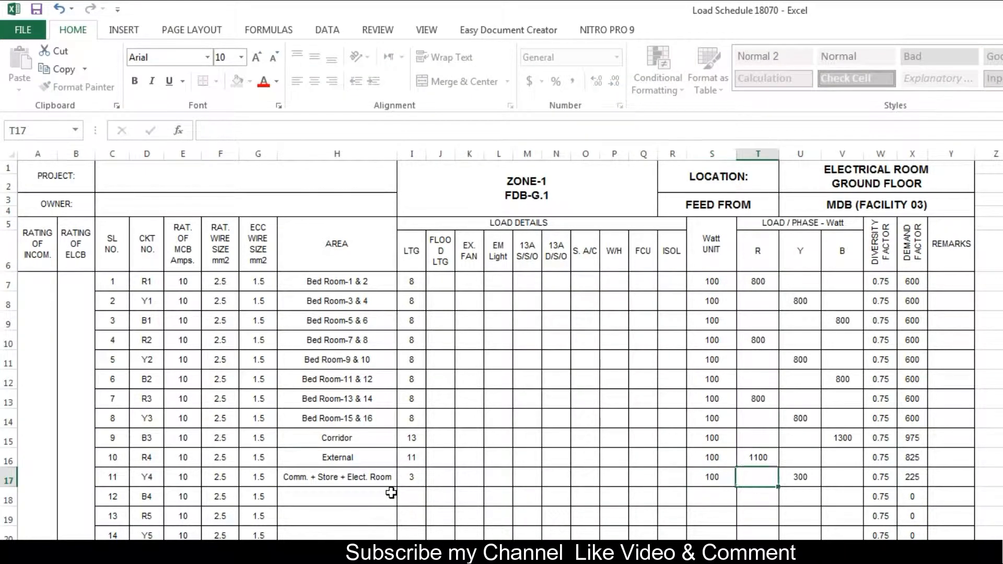
key(Tab)
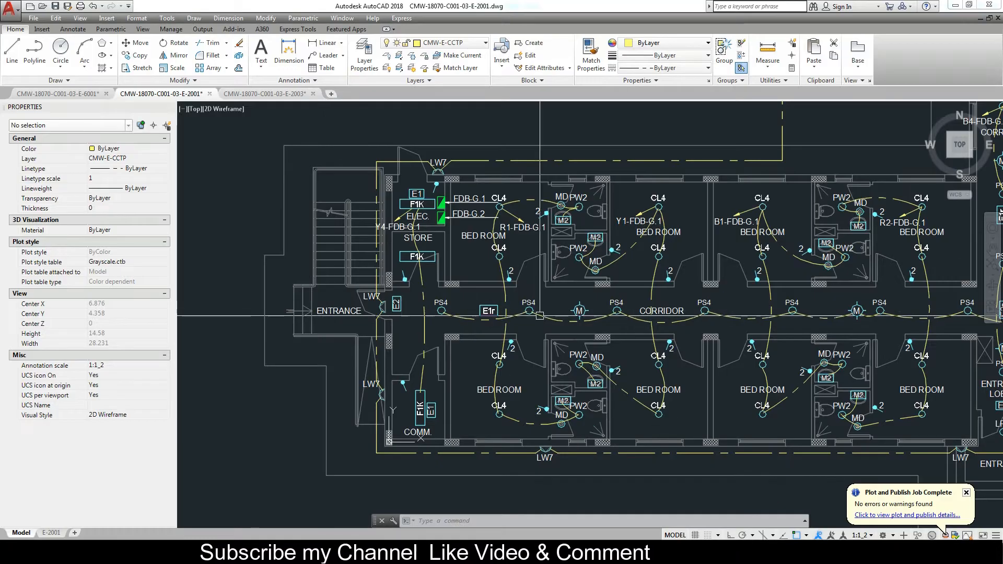
Switch to the AutoCAD layout and follow circuit B4 from the corridor through the entrance lobby to count its lights
drag(744, 332, 354, 343)
scroll(353, 342, down, 2)
scroll(513, 259, up, 4)
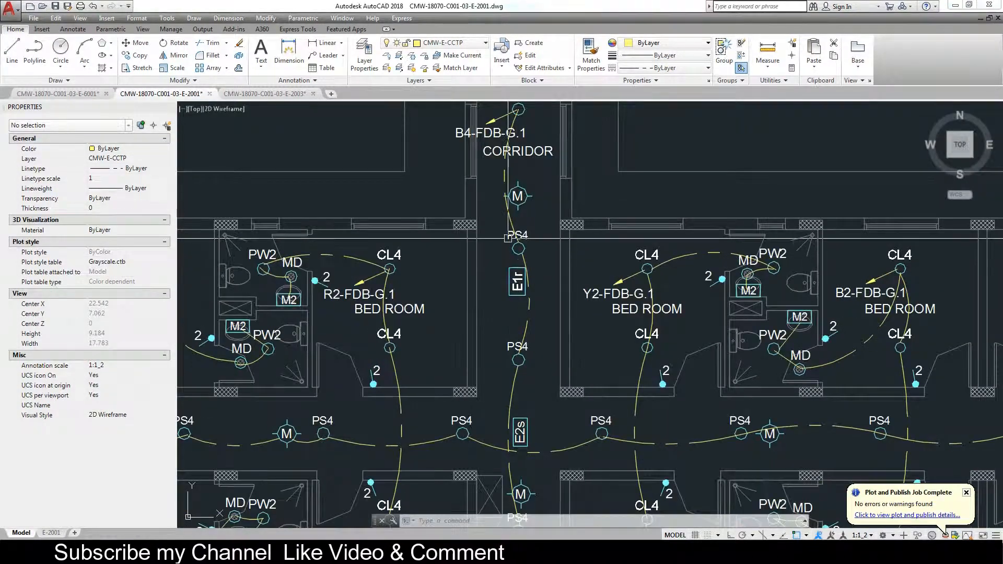
drag(514, 259, 525, 307)
drag(540, 429, 537, 213)
key(alt+Tab)
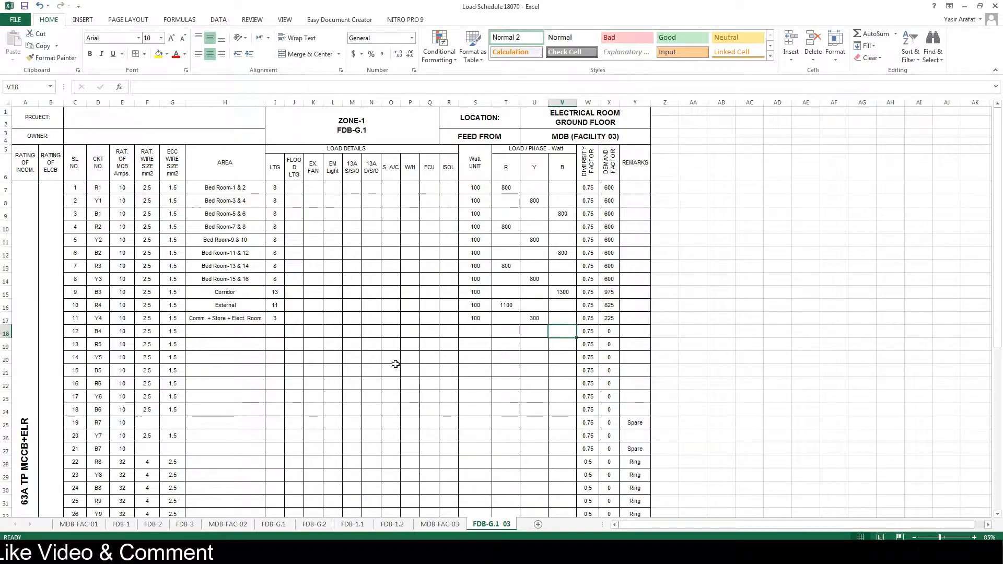
key(alt+Tab)
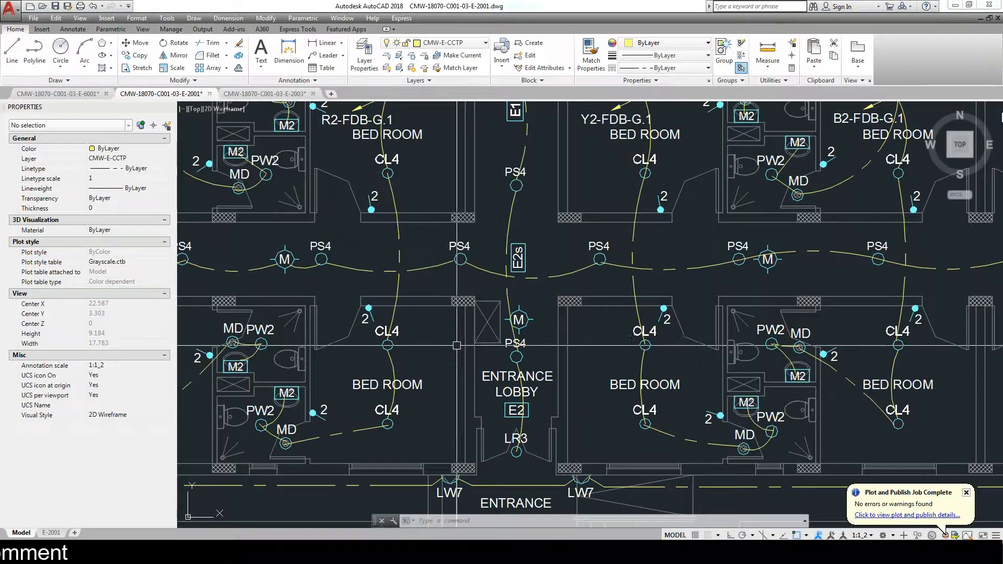
scroll(462, 313, down, 2)
mouse_move(482, 293)
mouse_down()
mouse_move(487, 362)
mouse_move(488, 351)
mouse_up()
key(alt+Tab)
In the Excel schedule, enter area "Entrance" and lighting quantity 5 for circuit B4
click(255, 330)
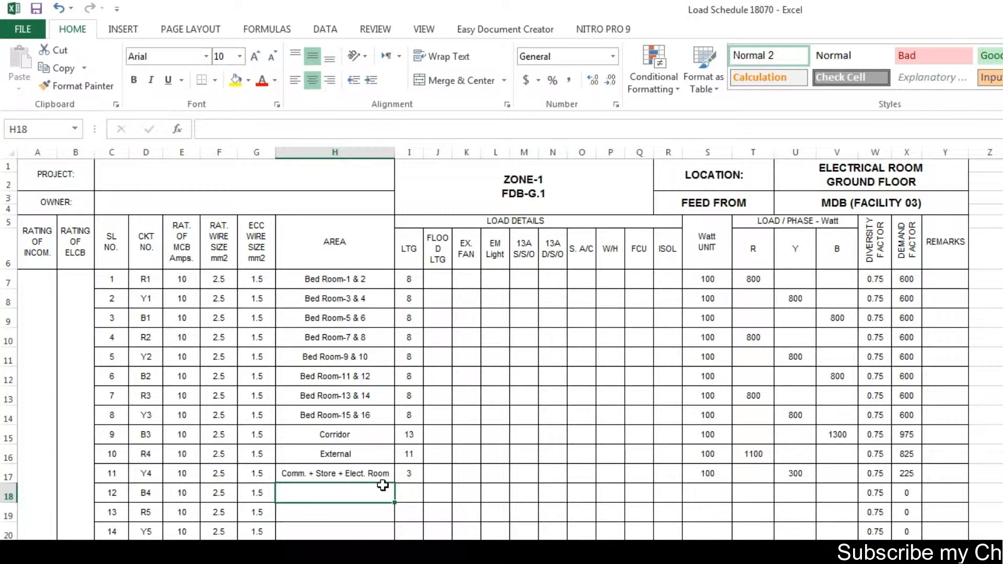
text(Entrance)
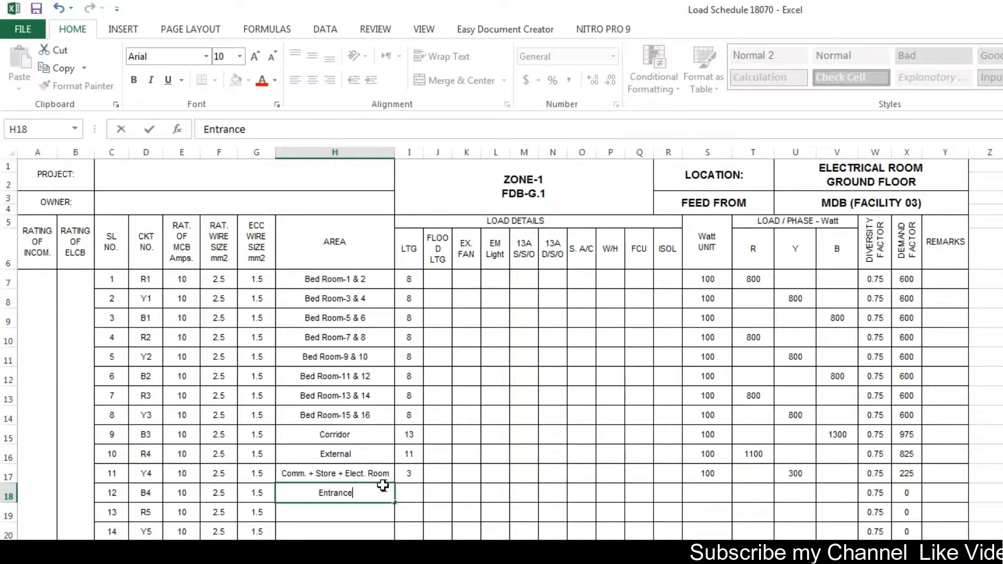
key(Tab)
text(5)
key(Tab)
key(Tab)
key(Tab)
key(Tab)
key(Tab)
key(Tab)
key(Tab)
key(Tab)
key(Tab)
key(Tab)
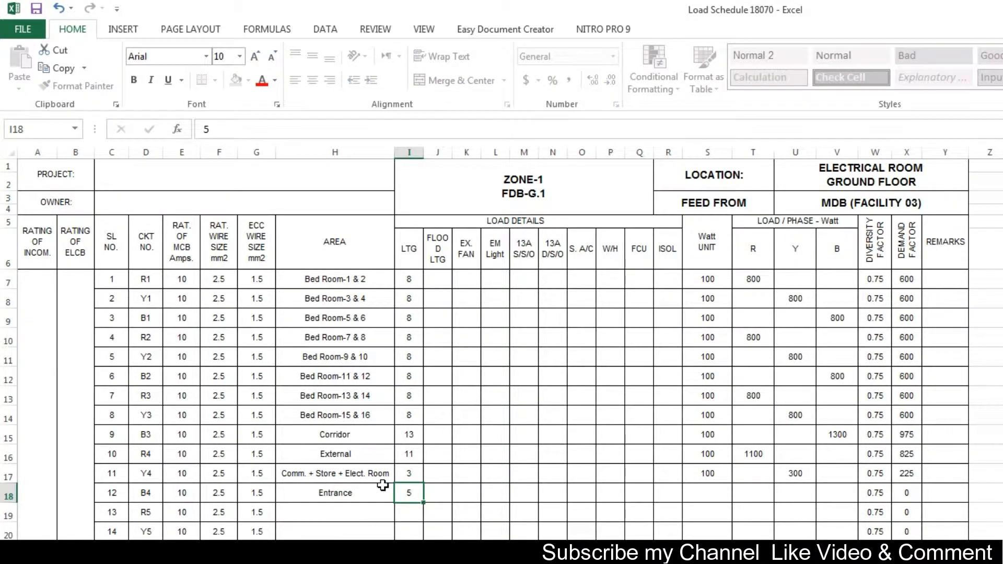
Set circuit B4's watt unit to 100 and its phase B load to 500 W
text(100)
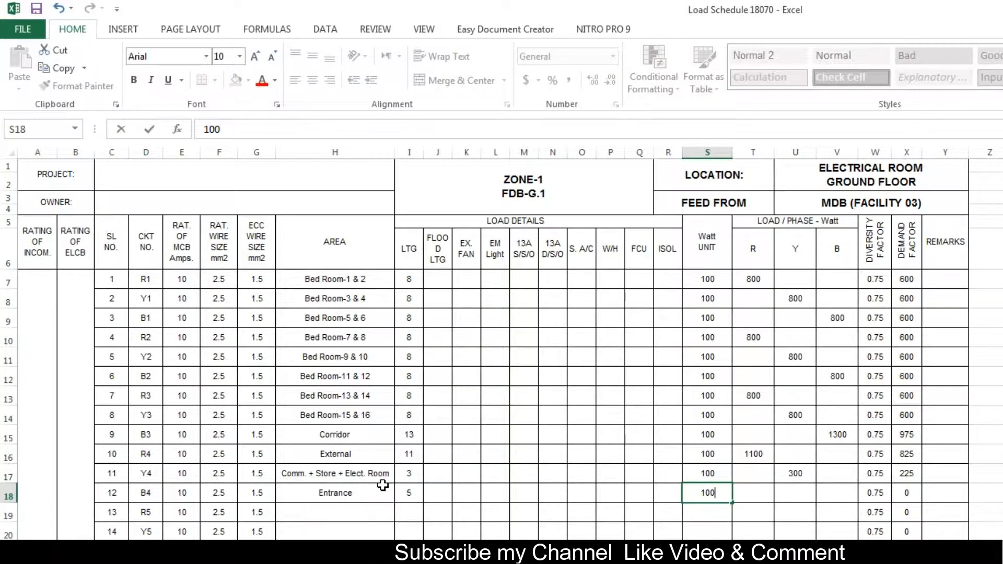
key(Tab)
key(Tab)
key(Tab)
text(500)
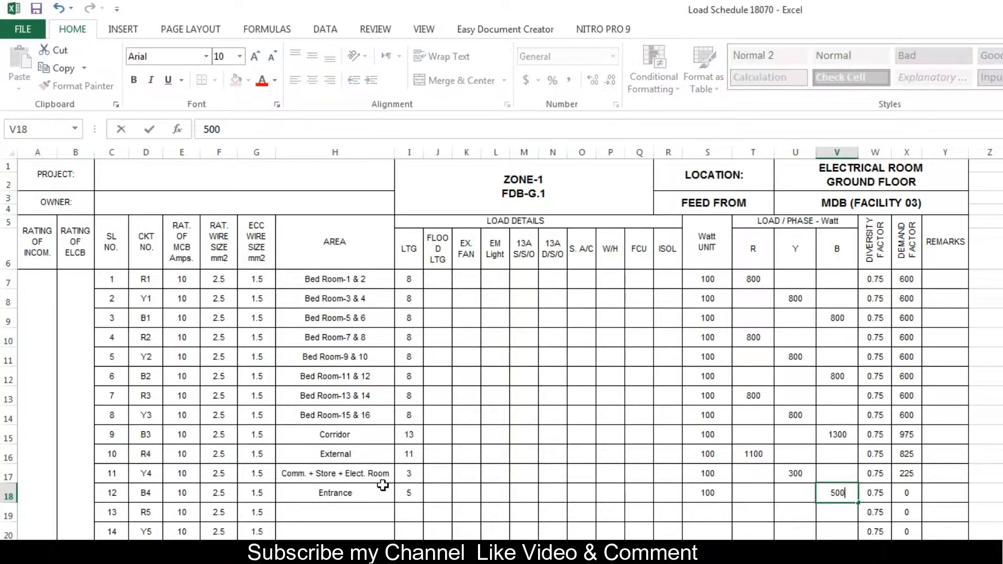
key(Tab)
Count circuit R5's toilet lights on the AutoCAD layout, and in Excel enter area "Dining Toilet" and lighting quantity 5 for R5
click(383, 485)
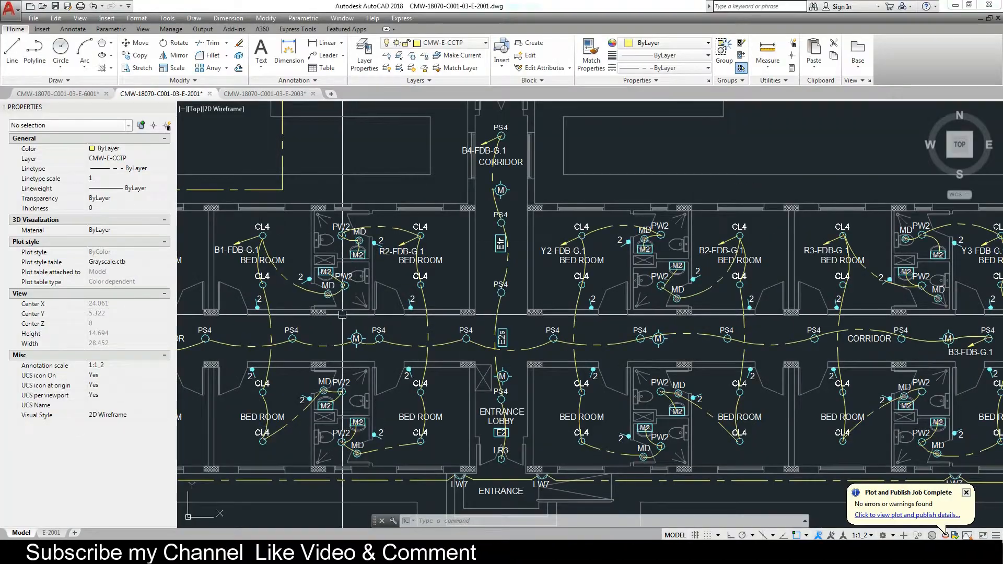
scroll(351, 268, down, 5)
scroll(351, 268, up, 4)
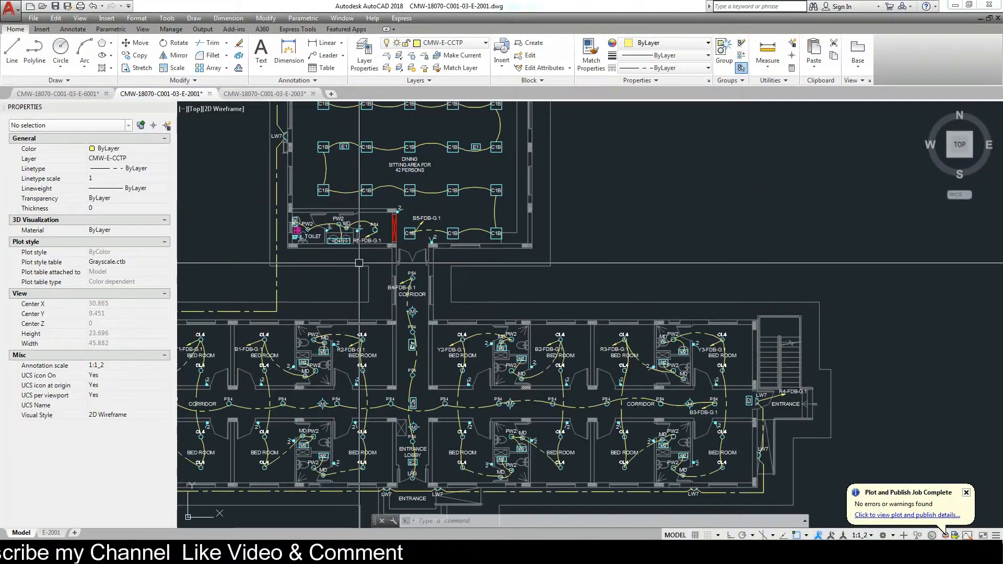
mouse_move(359, 262)
mouse_down()
mouse_move(422, 324)
mouse_move(417, 306)
mouse_move(502, 341)
mouse_up()
scroll(417, 309, up, 4)
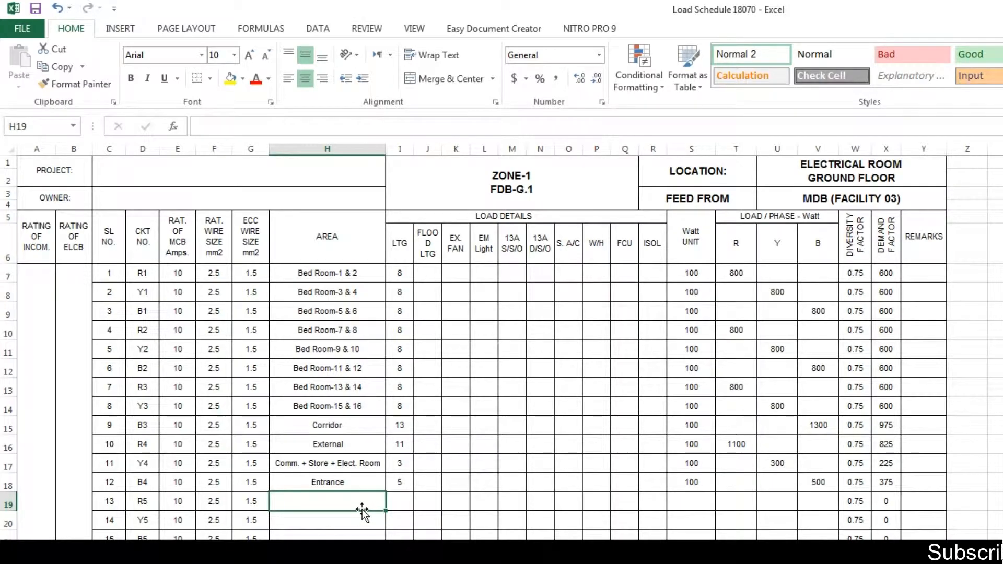
text(Dining Toilet)
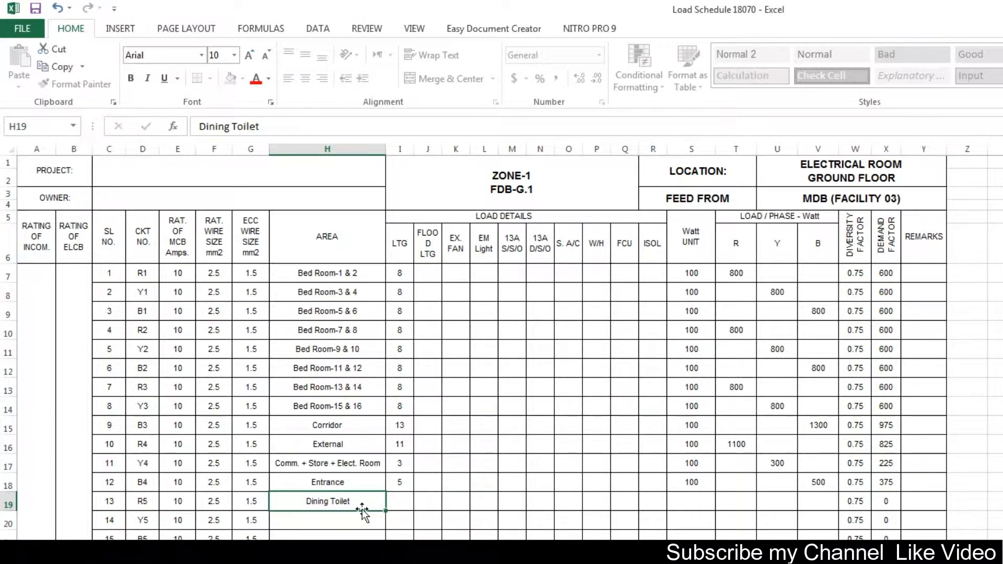
key(Tab)
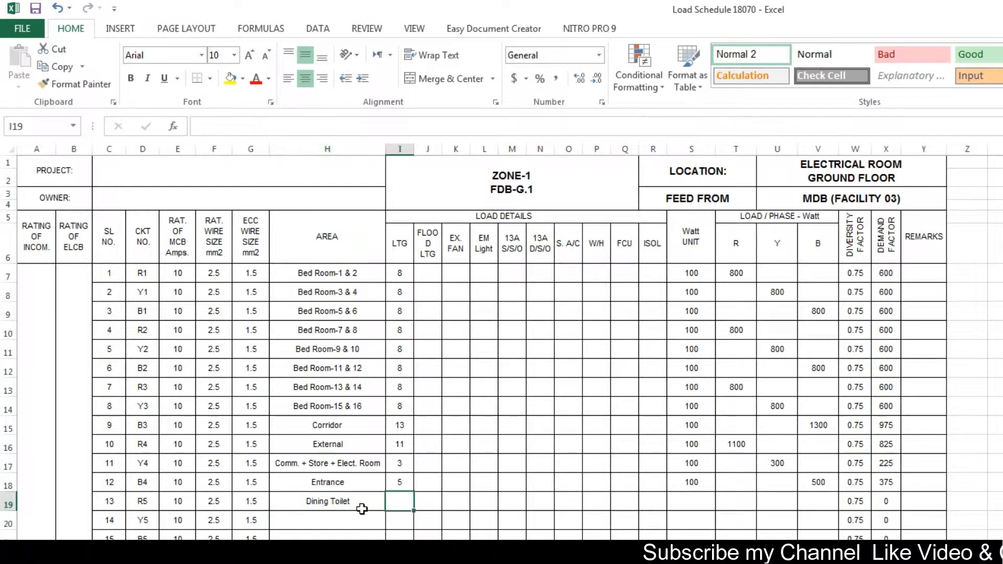
key(alt+Tab)
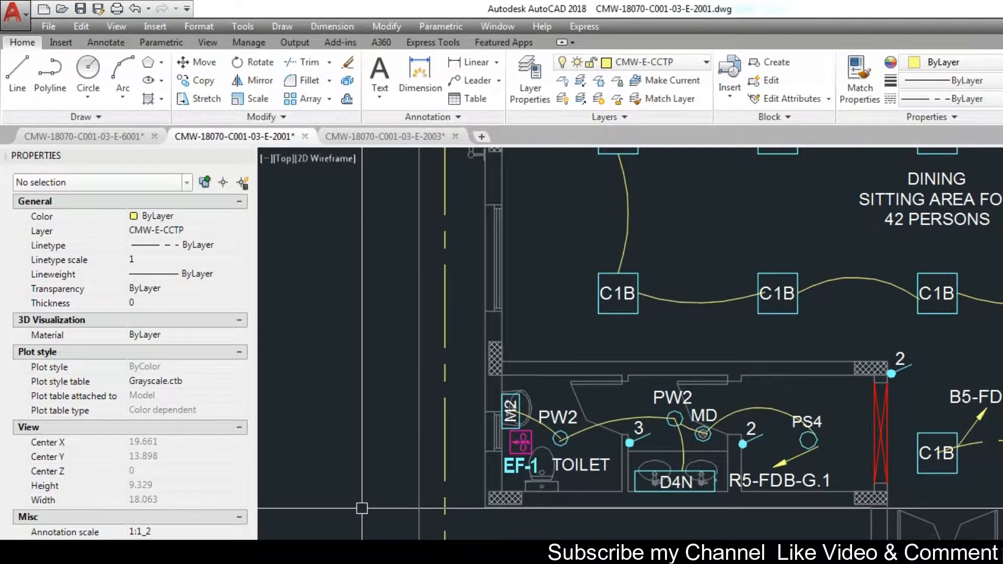
key(alt+Tab)
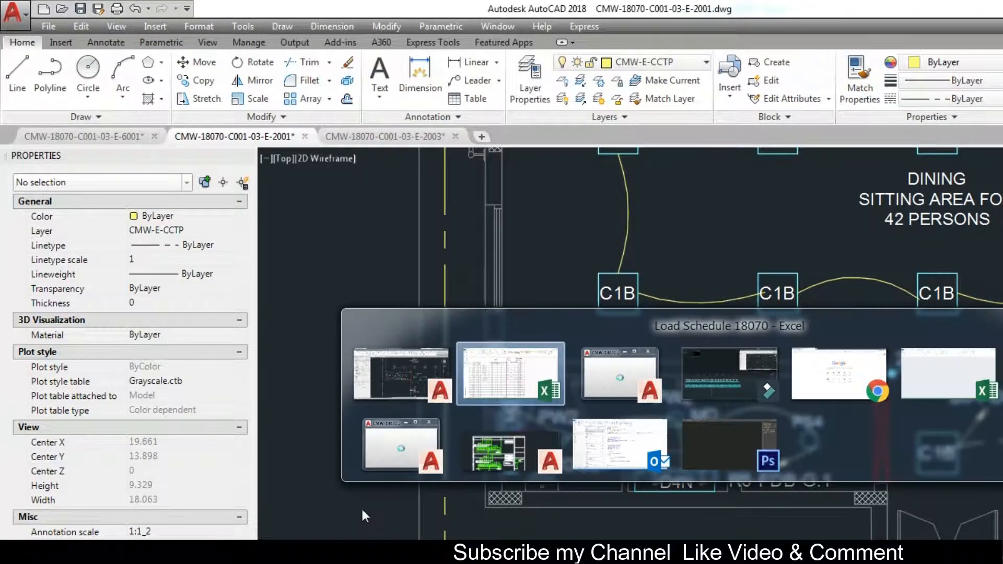
text(5)
Set circuit R5's watt unit to 100 and its phase R load to 500 W
key(Tab)
key(Tab)
key(Tab)
key(Tab)
key(Tab)
key(Tab)
key(Tab)
key(Tab)
key(Tab)
key(Tab)
key(Tab)
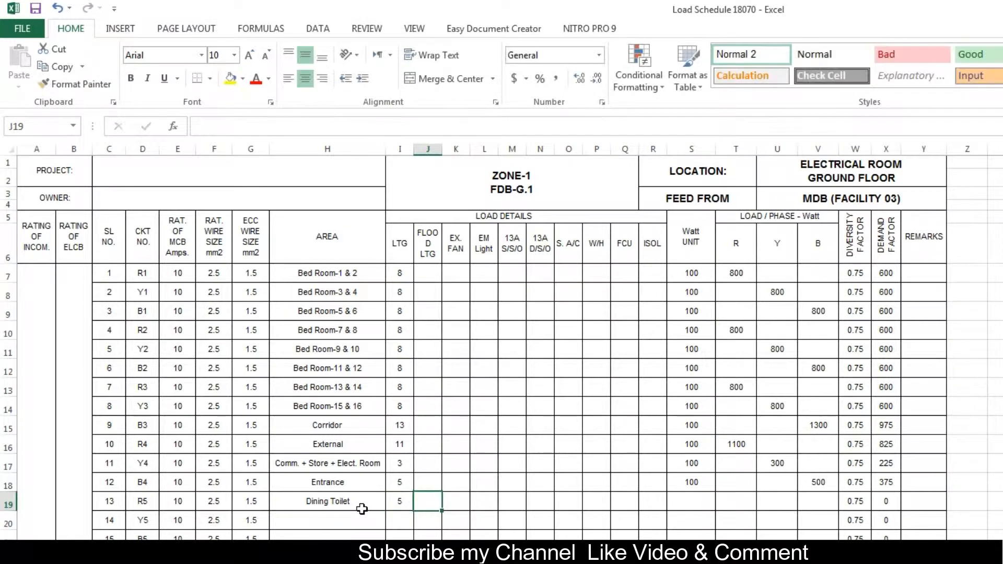
key(shift+Tab)
text(100)
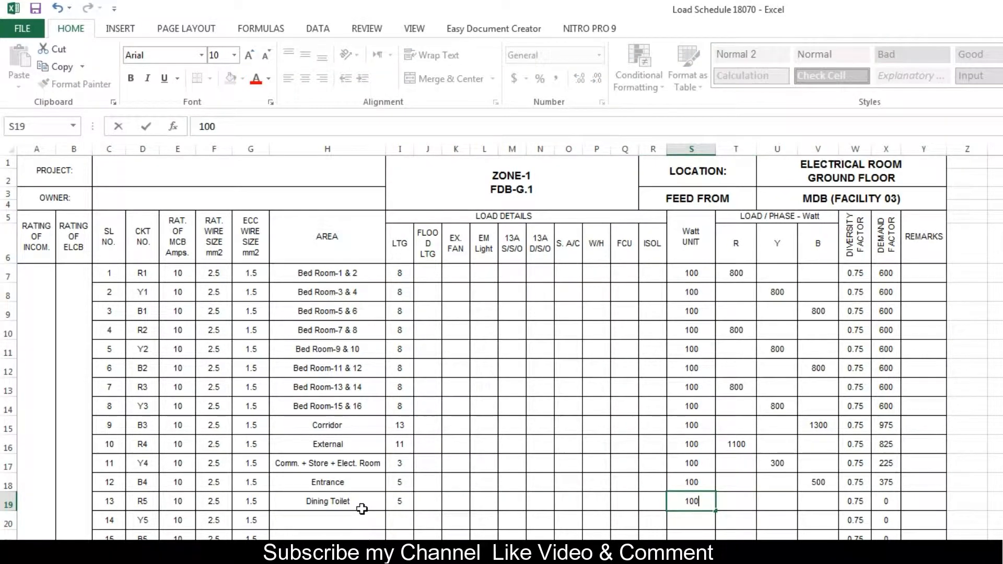
key(Tab)
text(500)
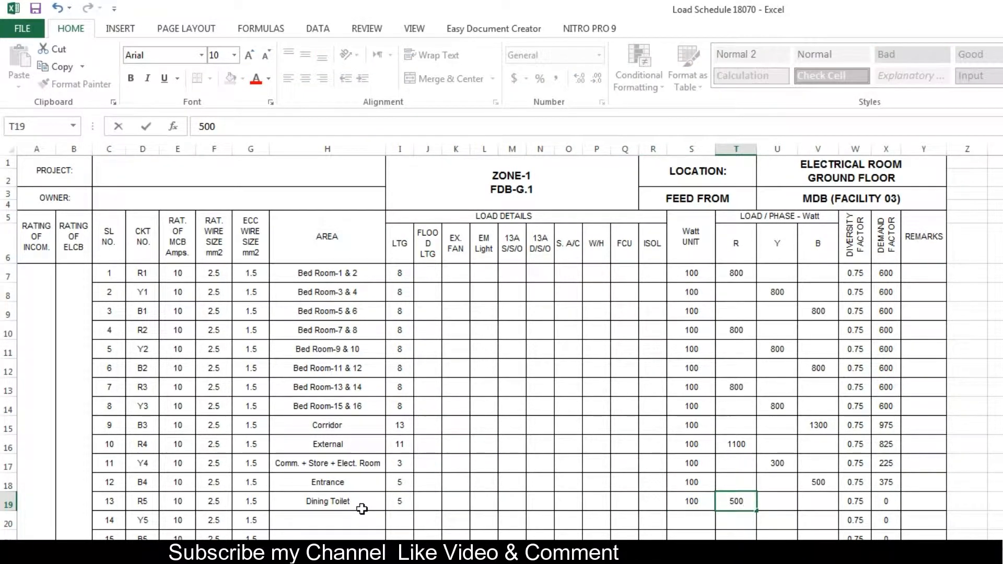
key(Tab)
Check the dining area's lighting circuits on the AutoCAD layout, and in Excel enter "Emegency Lights" as circuit Y5's area
key(Down)
key(Left)
key(Left)
key(Left)
key(Left)
key(Left)
key(Left)
key(Left)
key(Left)
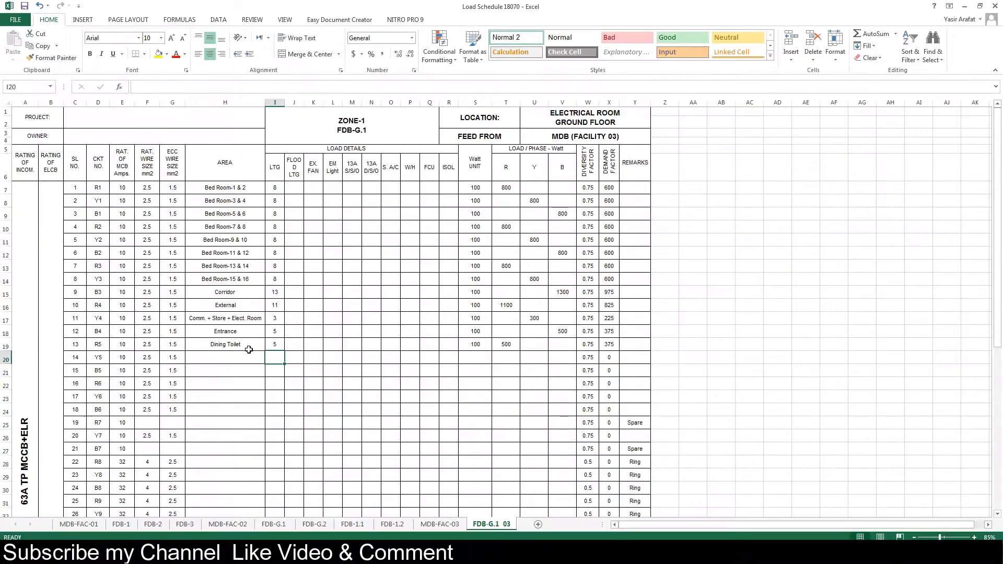
key(alt+Tab)
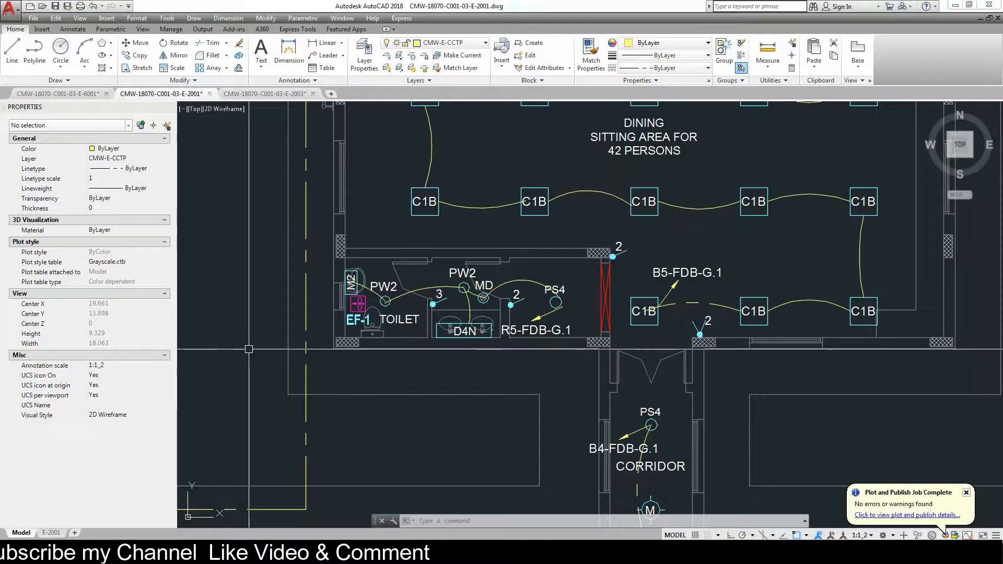
scroll(248, 352, down, 3)
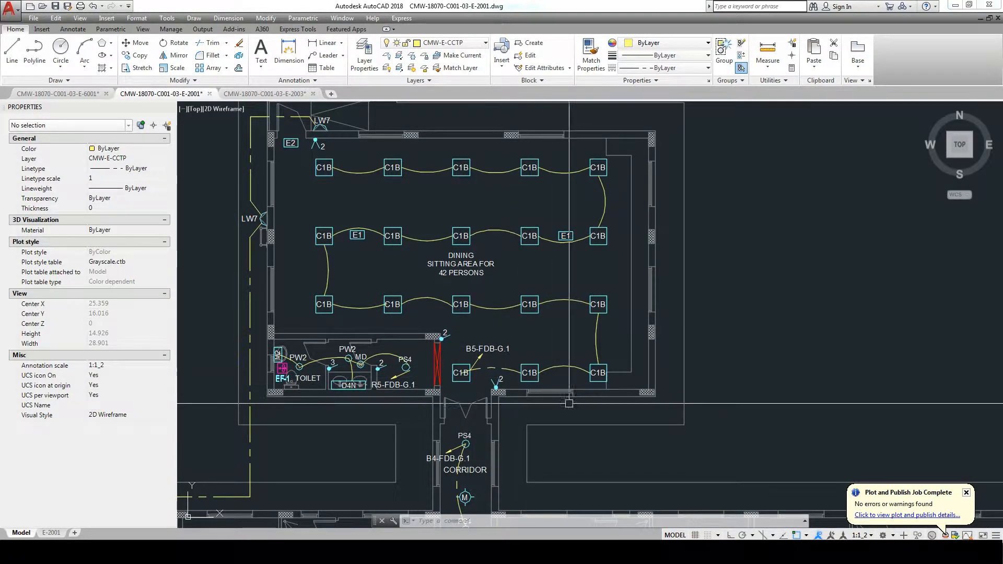
key(alt+Tab)
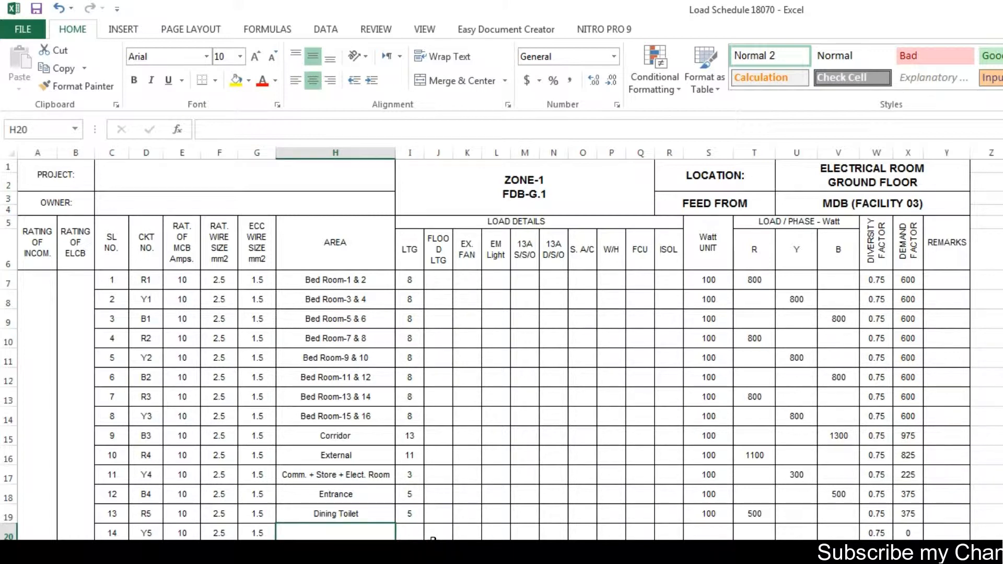
text(Em)
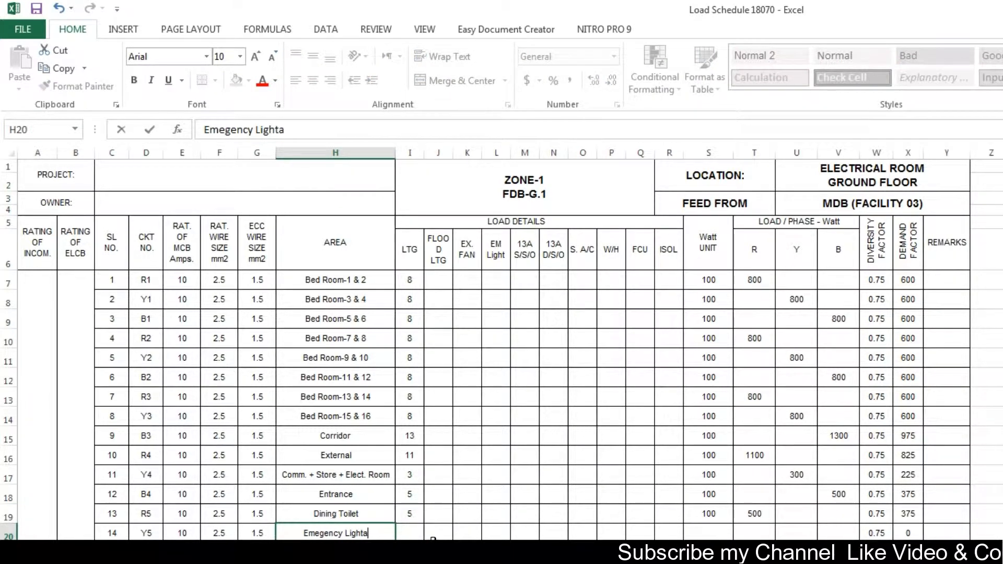
text(egency Lighta)
key(BackSpace)
text(s)
key(Return)
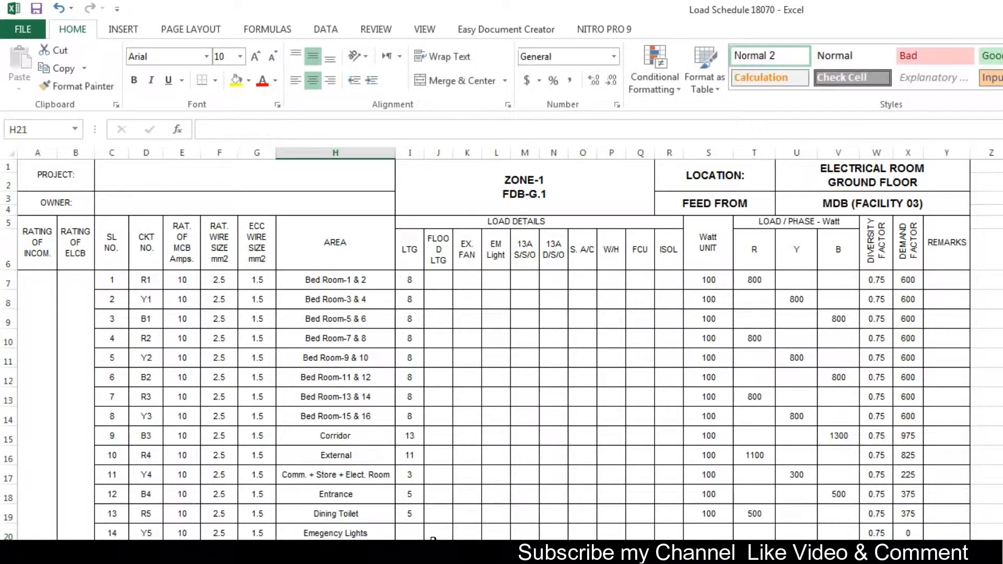
Enter area "Dining Steeting Area" and lighting quantity 18 for circuit B5
text(D)
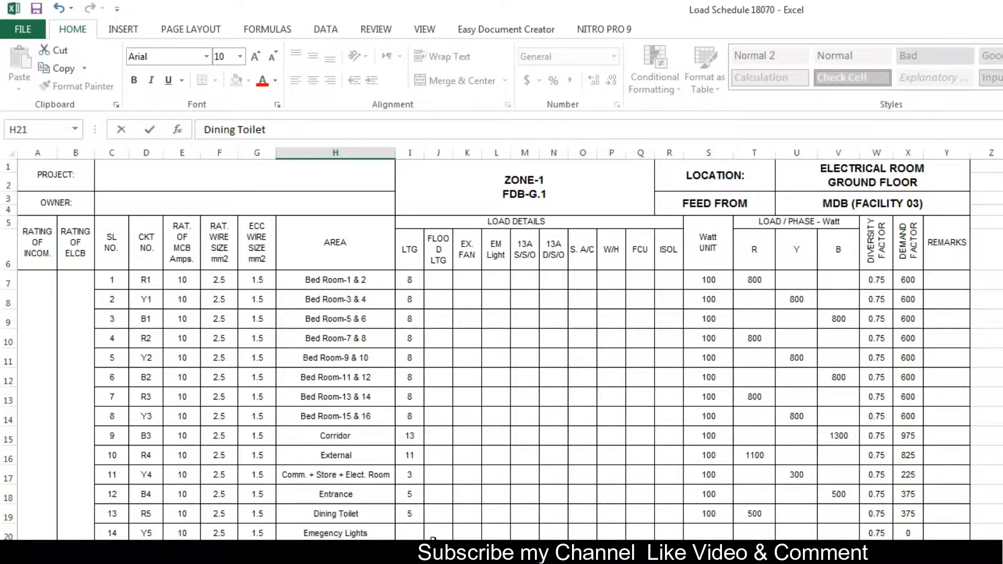
text(ining Area)
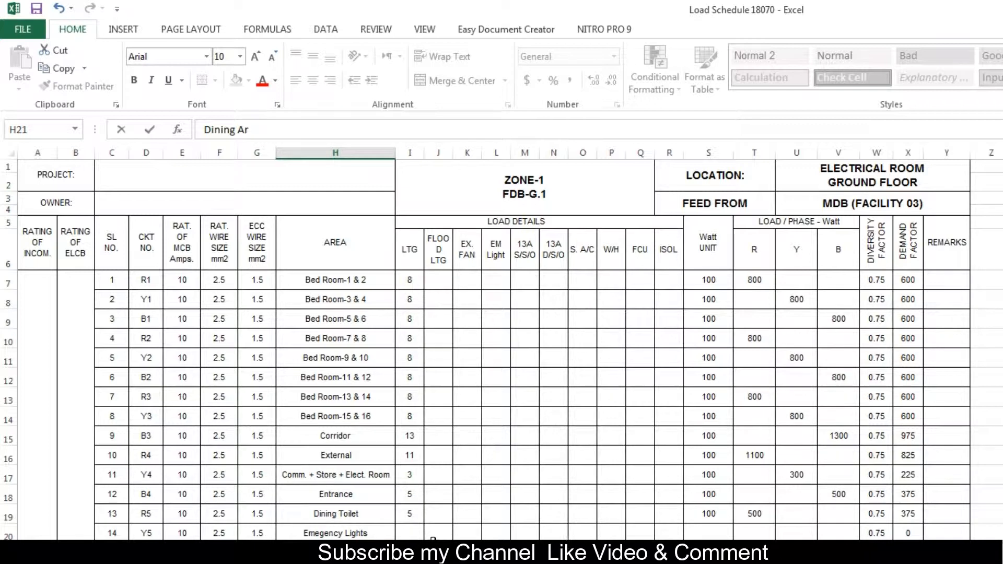
key(BackSpace)
key(BackSpace)
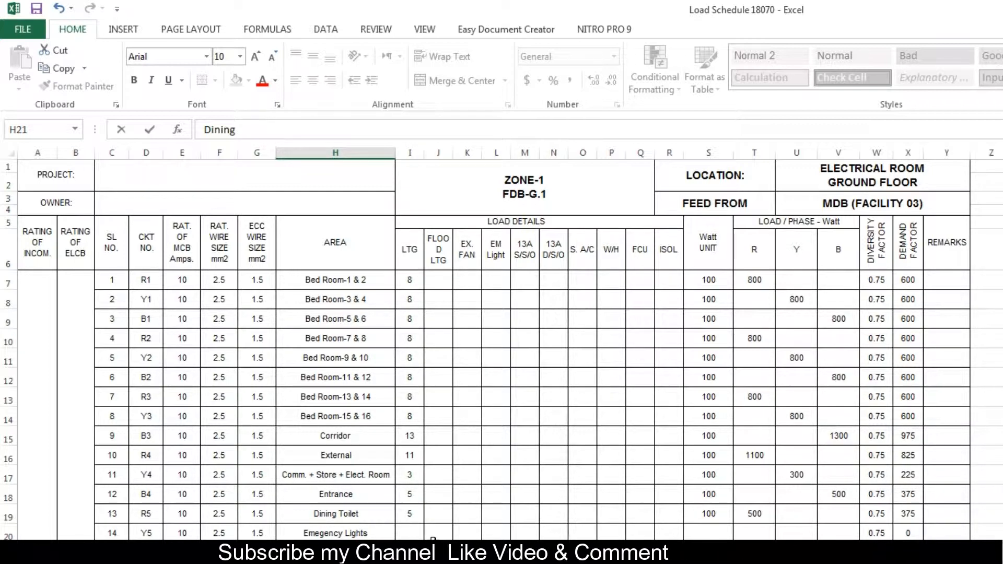
text(Steetin)
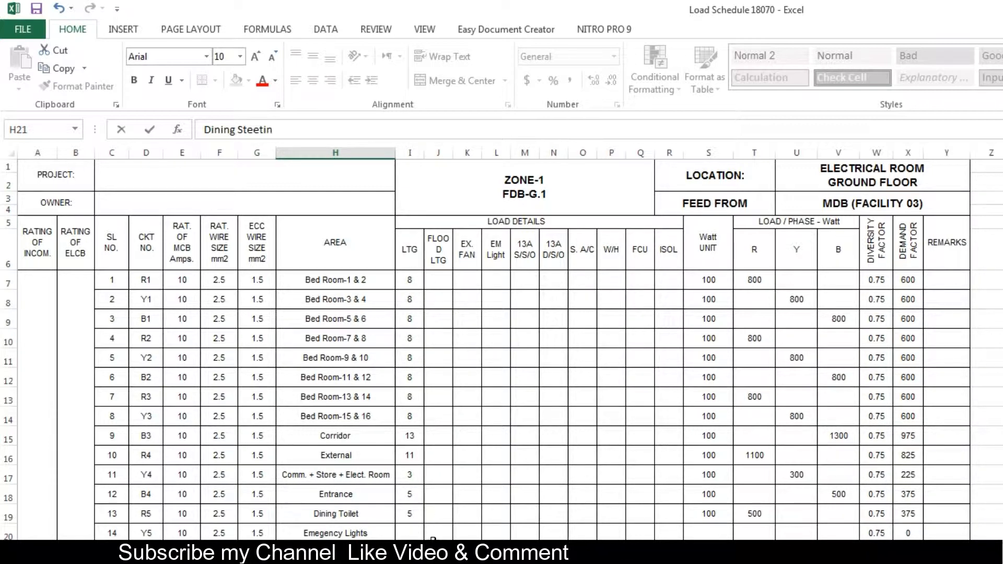
text(g Area)
key(Tab)
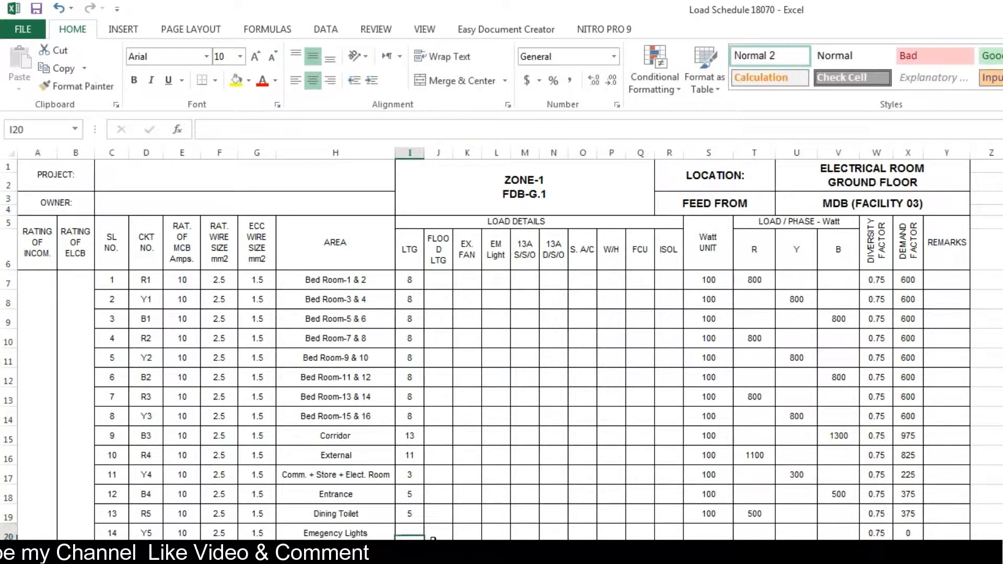
Switch to AutoCAD and count the emergency lights in the dining area, corridors, entrance lobby and service rooms on the lighting layout
key(alt+Tab)
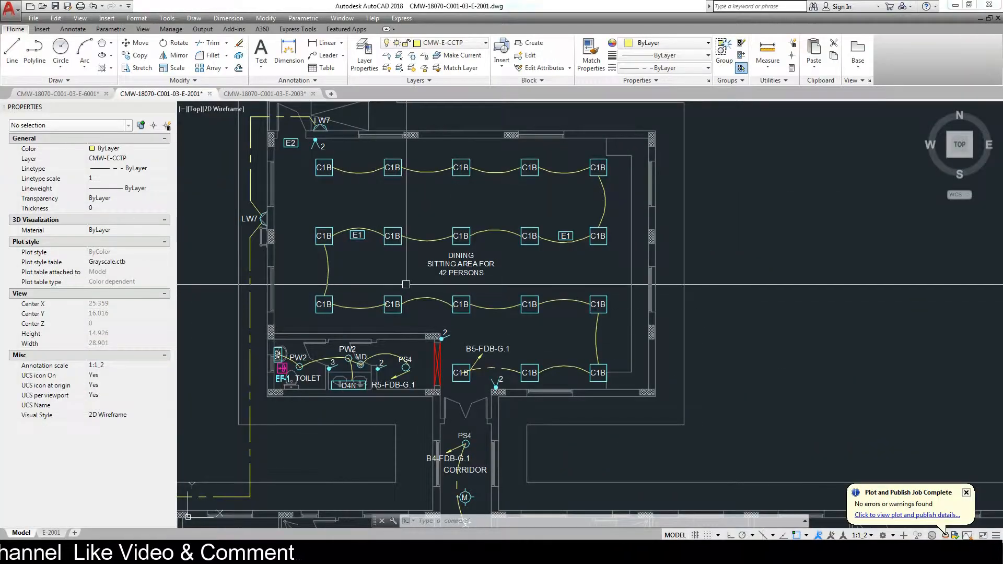
scroll(451, 503, down, 8)
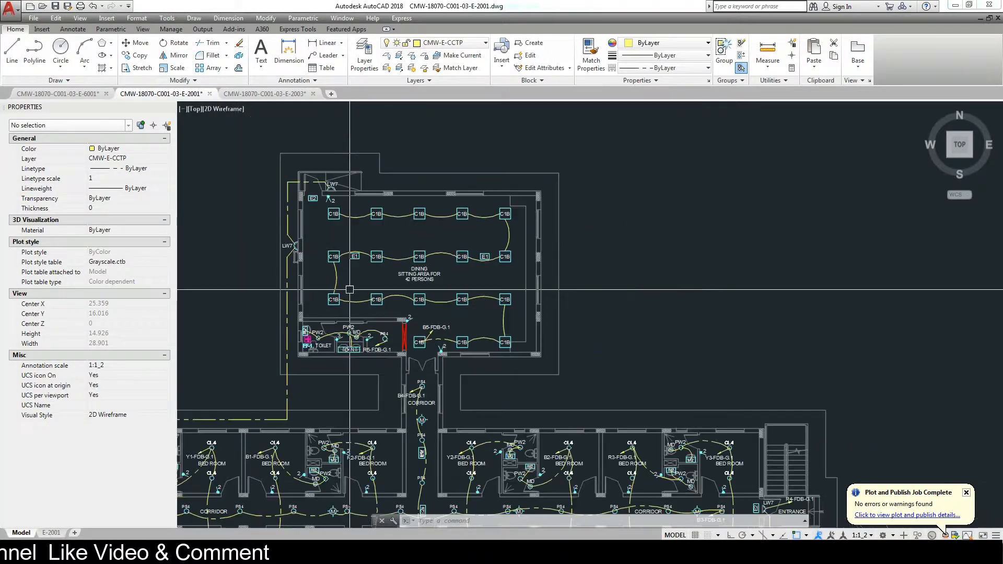
scroll(274, 354, up, 6)
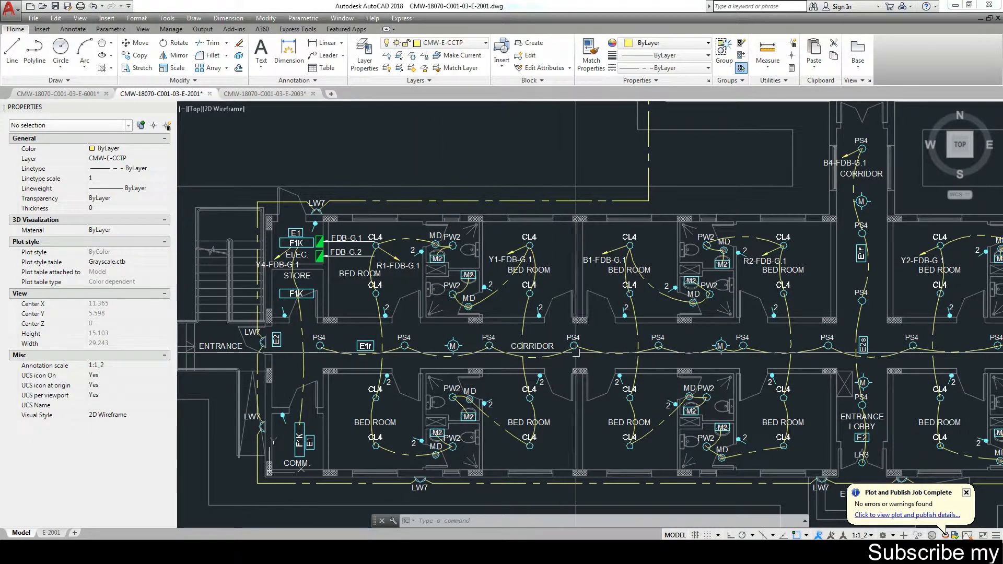
drag(578, 354, 526, 352)
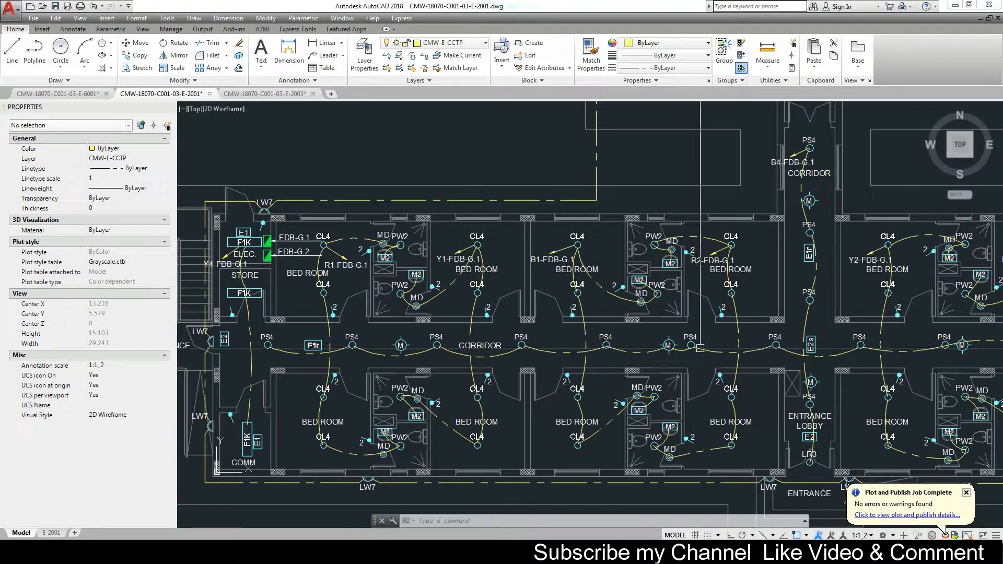
drag(753, 349, 489, 344)
drag(542, 266, 524, 274)
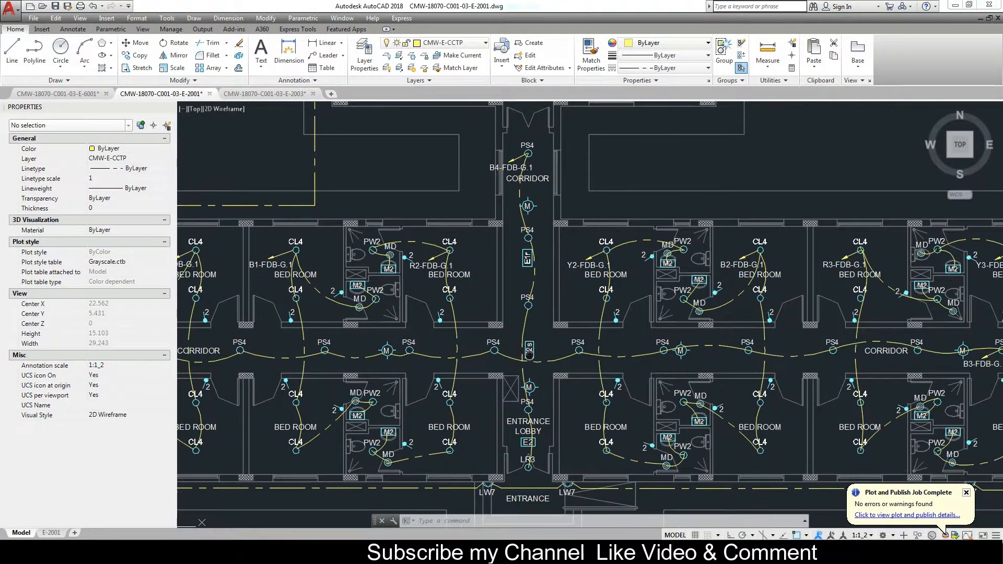
drag(535, 442, 410, 427)
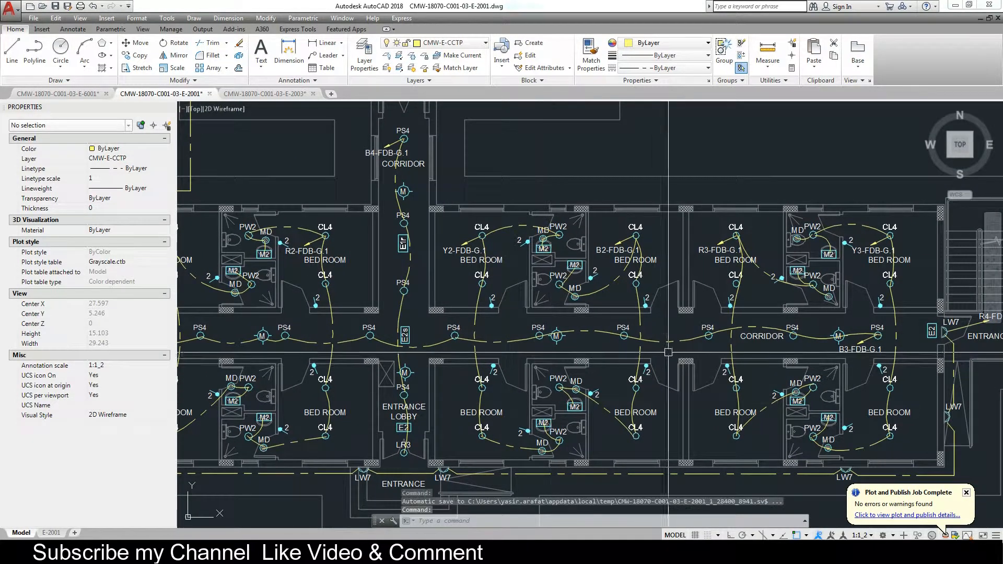
drag(664, 351, 488, 353)
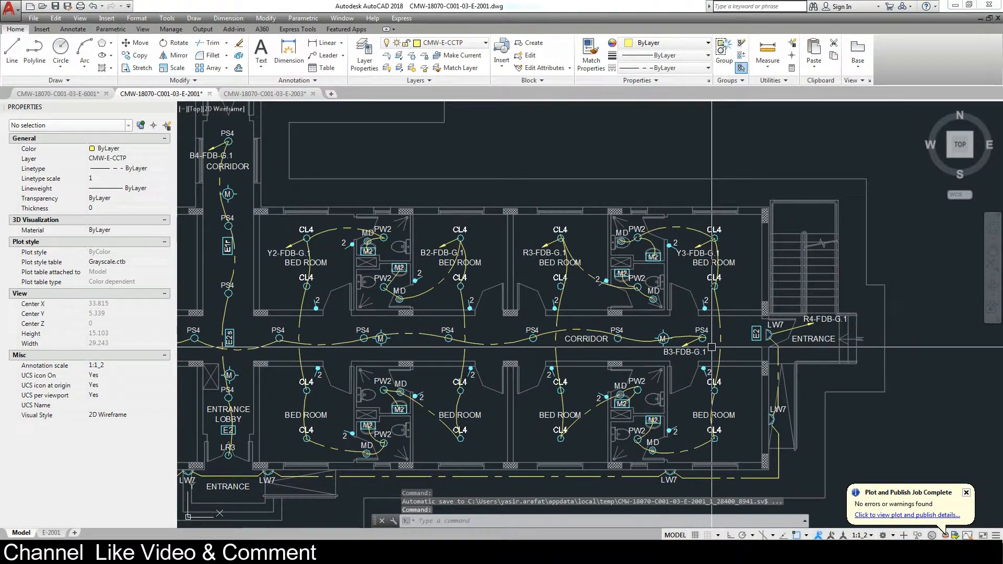
scroll(754, 347, down, 5)
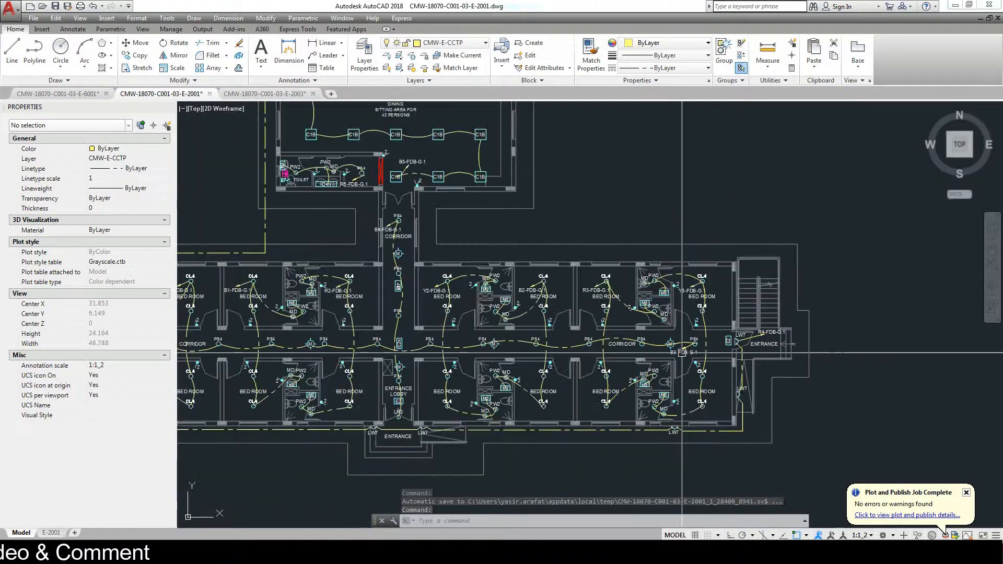
scroll(510, 238, up, 5)
drag(512, 242, 515, 251)
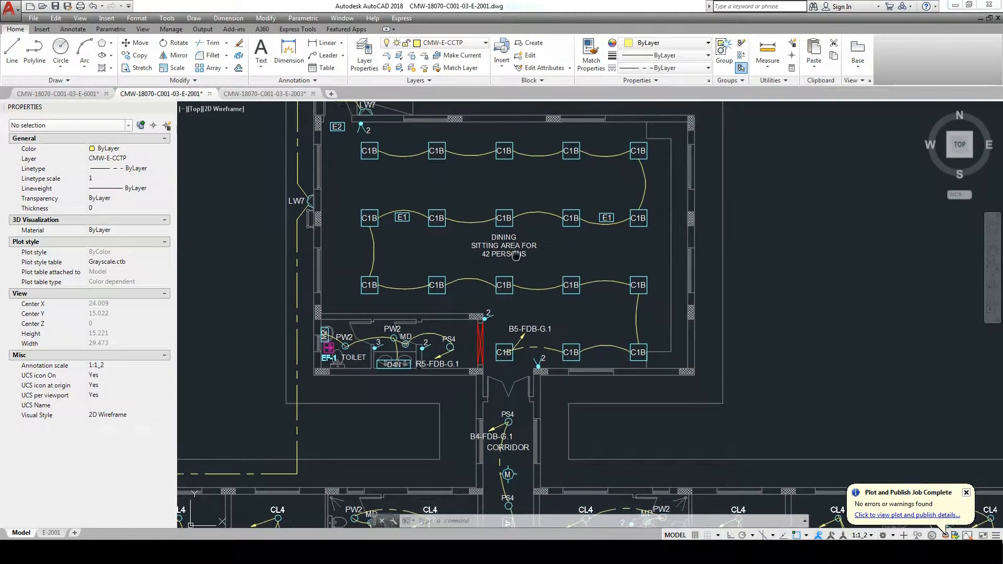
drag(514, 343, 524, 356)
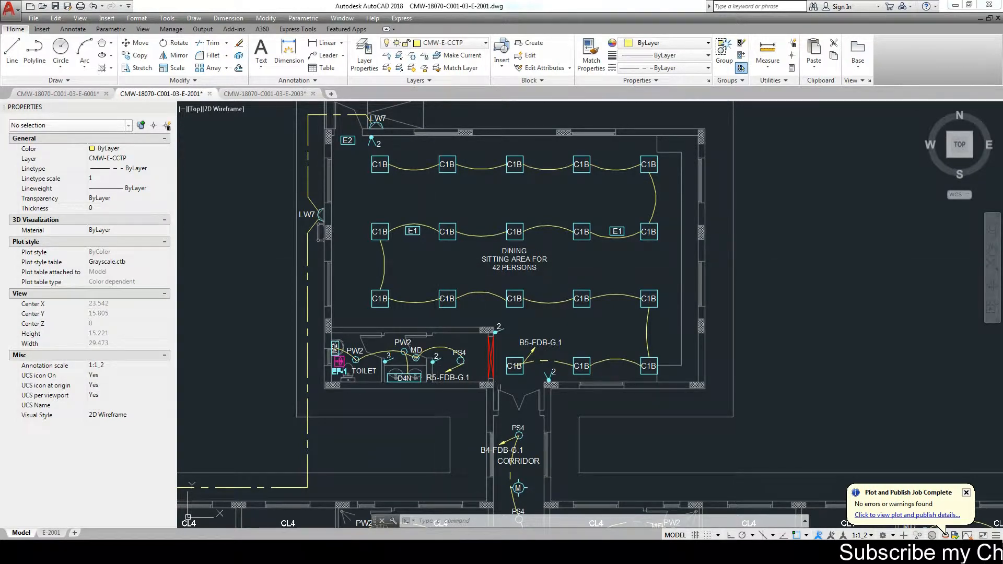
scroll(526, 369, down, 5)
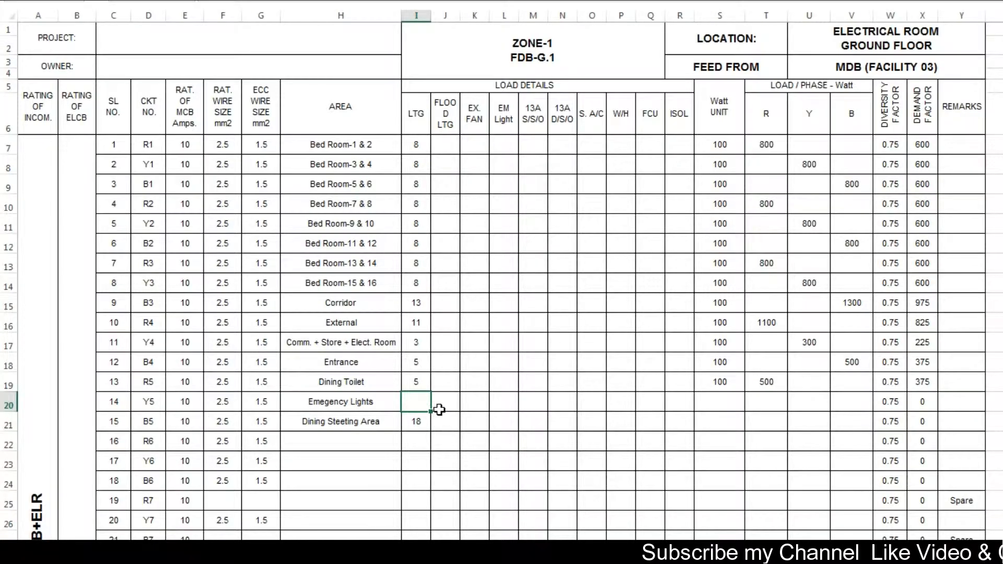
In Excel, enter emergency light quantity 11 and watt unit 20 for circuit Y5
key(Right)
key(Right)
key(Right)
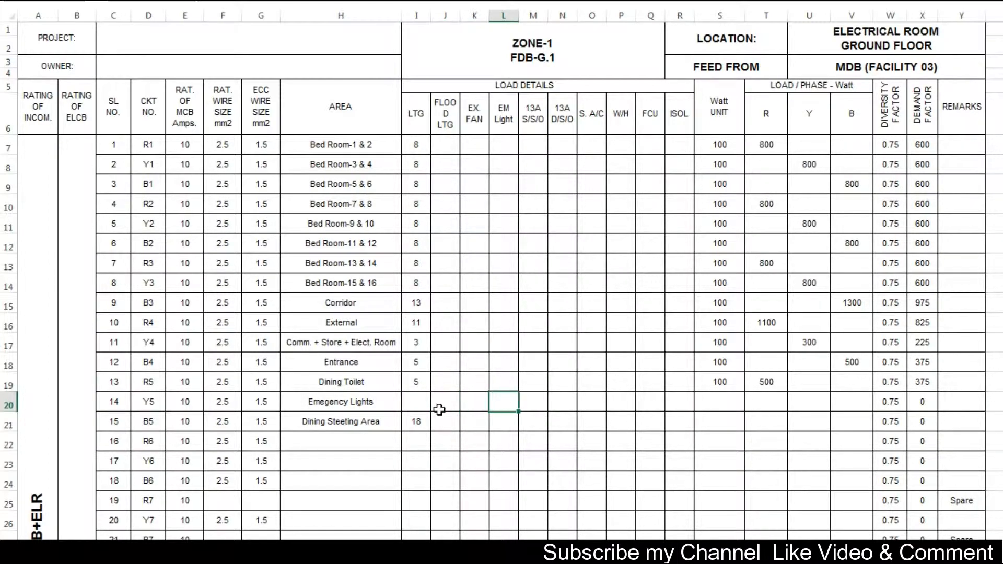
text(11)
key(Right)
key(Right)
key(Right)
key(Right)
key(Right)
key(Right)
key(Right)
key(Right)
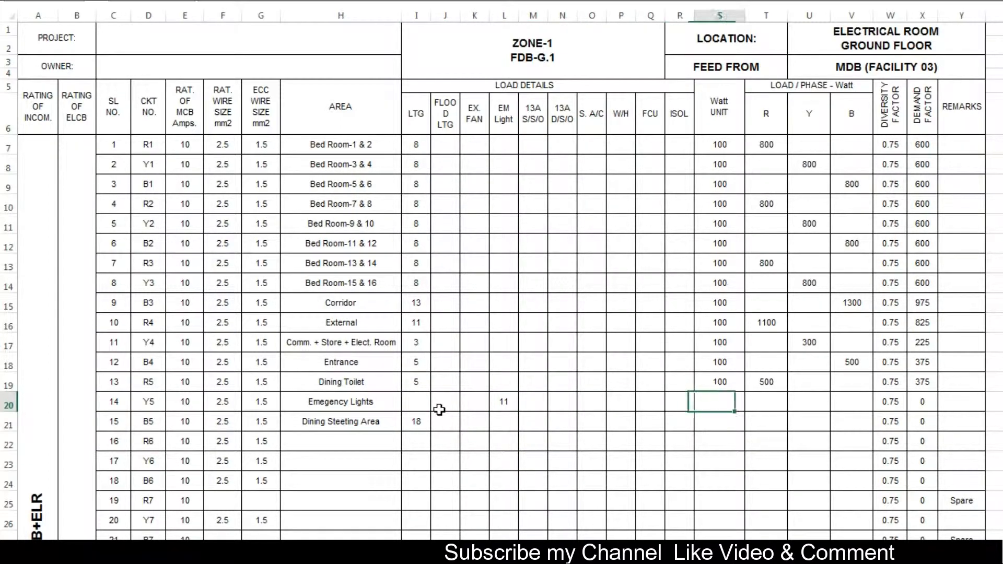
key(Left)
text(20)
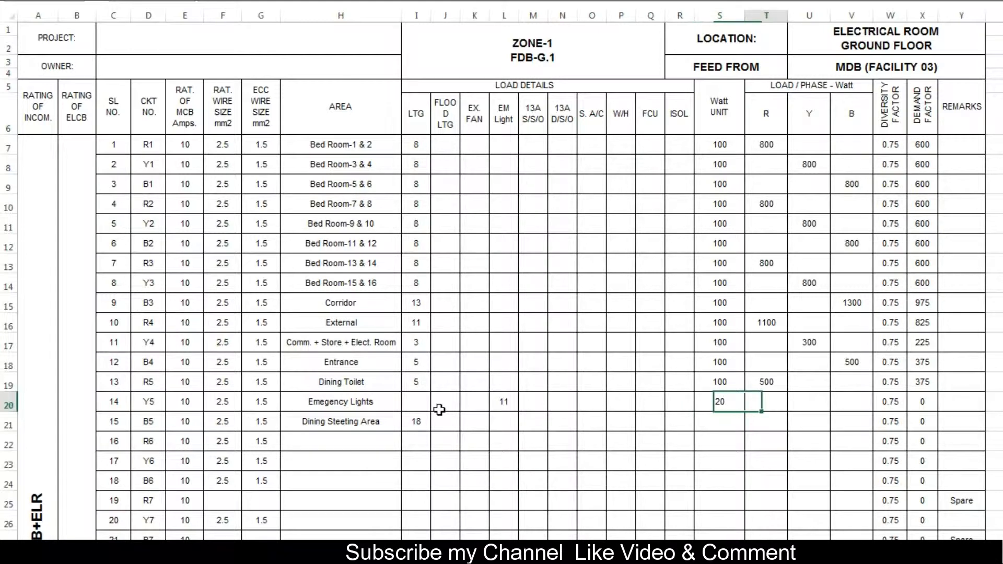
key(Right)
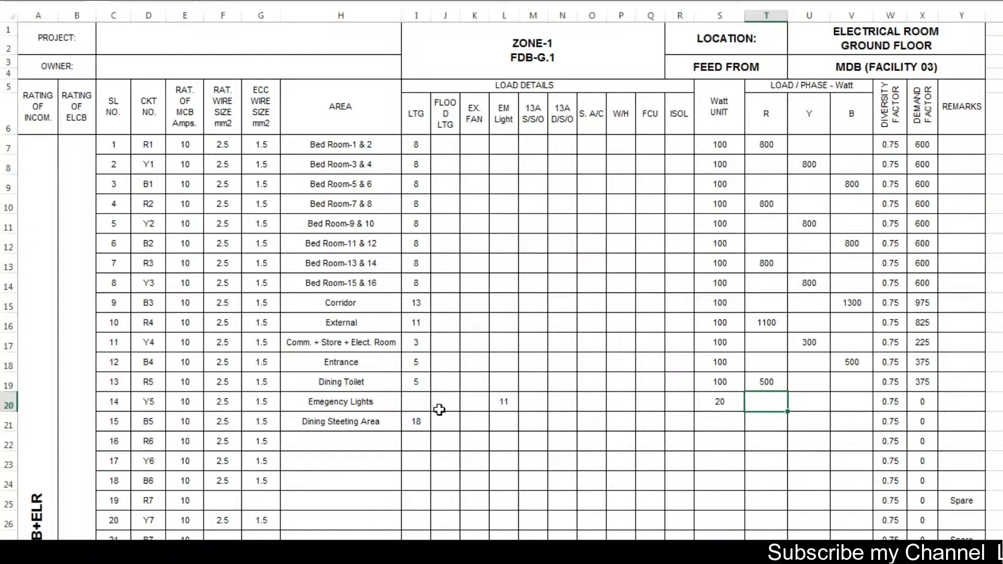
Calculate circuit Y5's phase Y load with the formula +S20*L20, multiplying watt unit by emergency light quantity
key(Right)
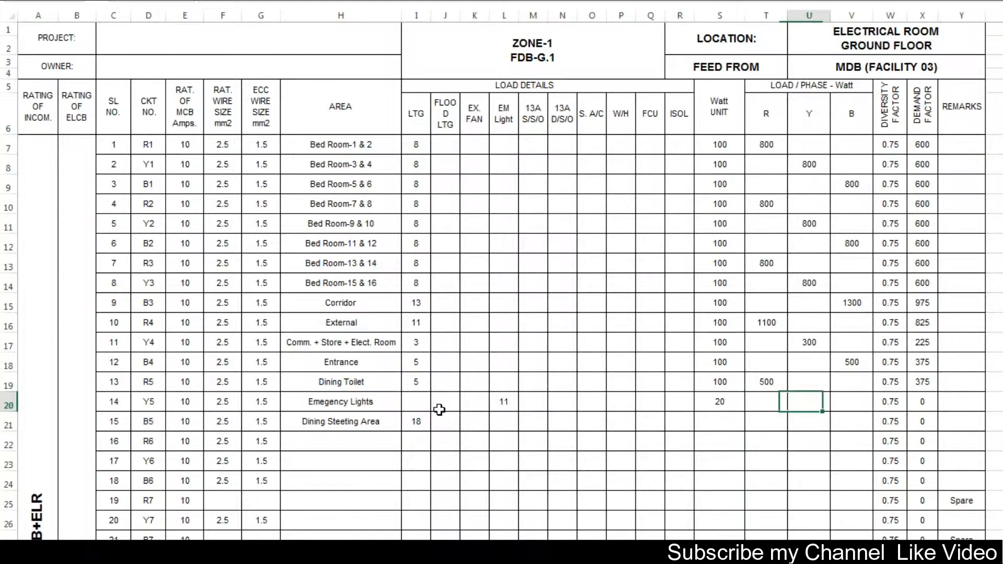
text(+)
key(Left)
key(Left)
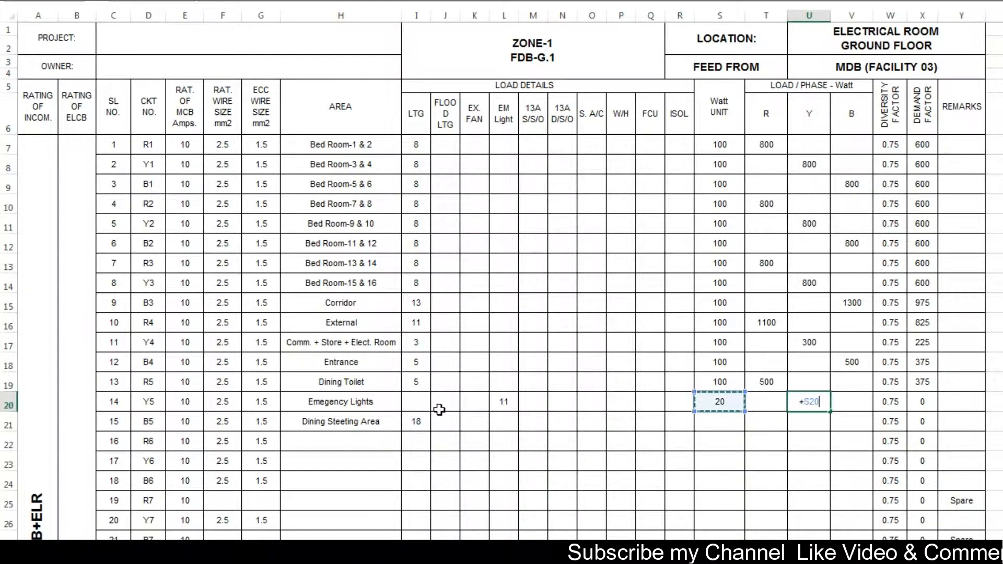
text(*)
key(Left)
key(Left)
key(Left)
key(Left)
key(Left)
key(Left)
key(Left)
key(Left)
key(Left)
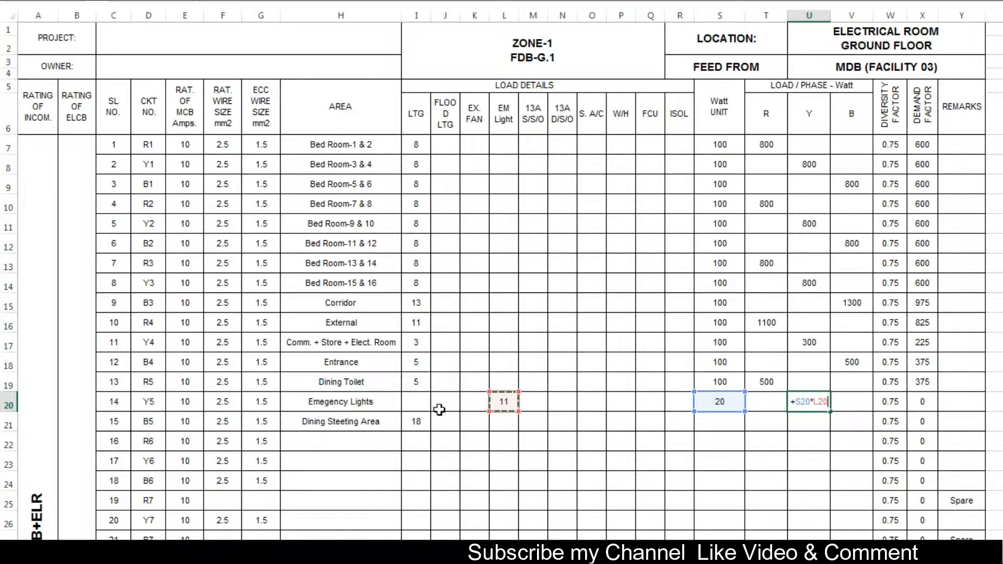
key(Return)
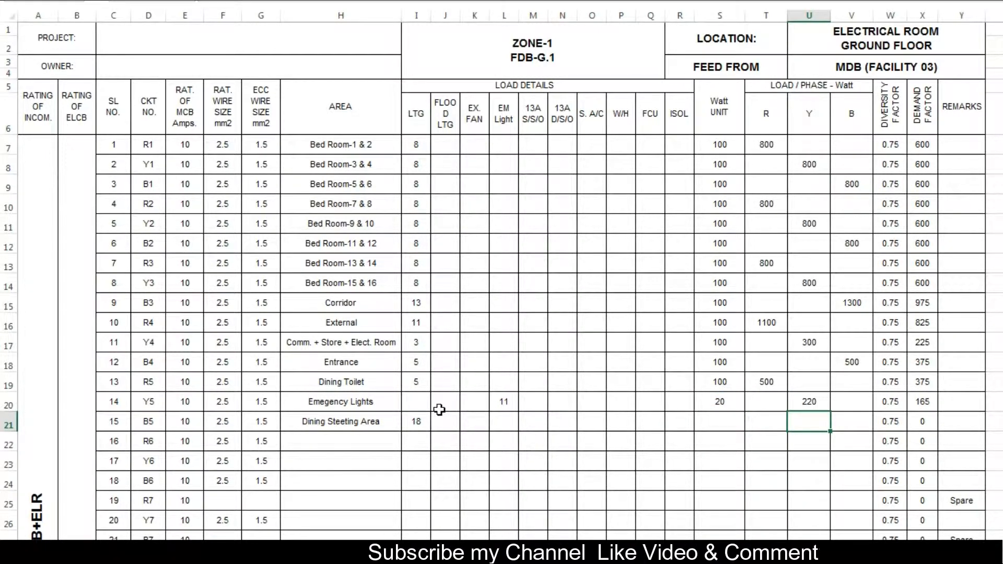
Set circuit B5's watt unit to 100 and its phase B load to 1800 W, and go to circuit R6's area cell
key(Left)
key(Left)
text(100)
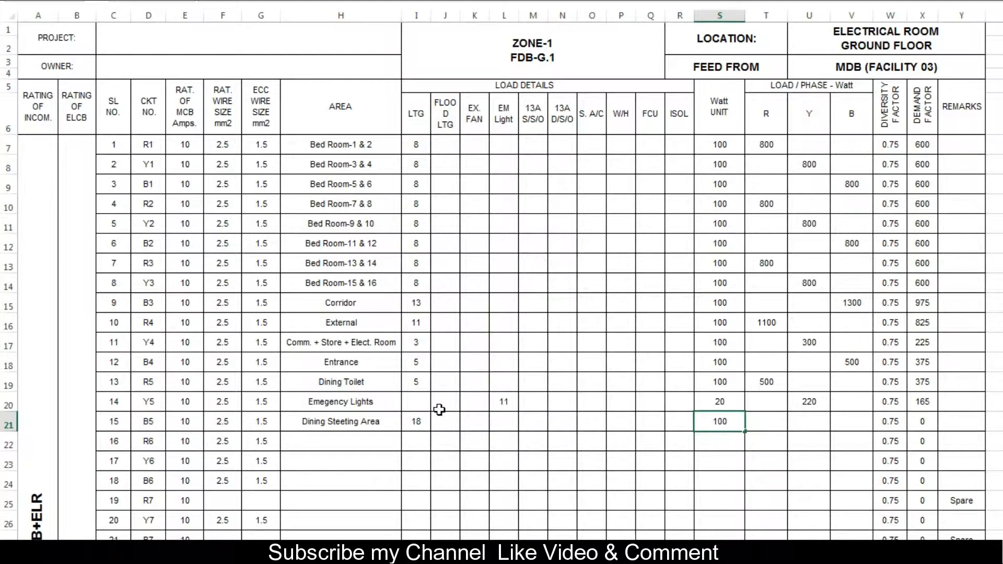
key(Right)
key(Right)
key(Right)
text(1800)
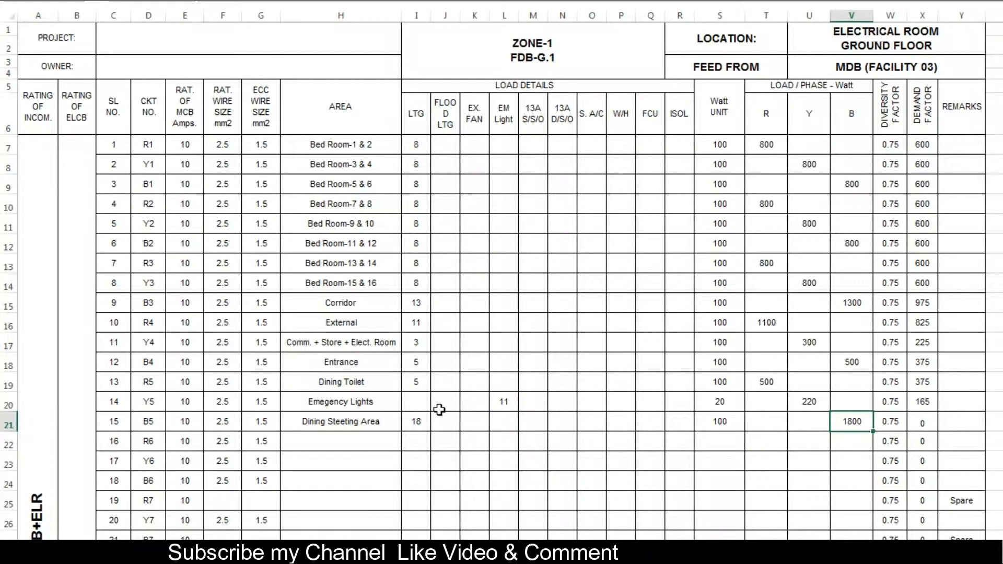
key(ctrl+Return)
key(Down)
key(Left)
key(Left)
key(Left)
key(Left)
key(Left)
key(Left)
key(Left)
key(Left)
key(Left)
key(Left)
key(Left)
key(Left)
key(Left)
key(Left)
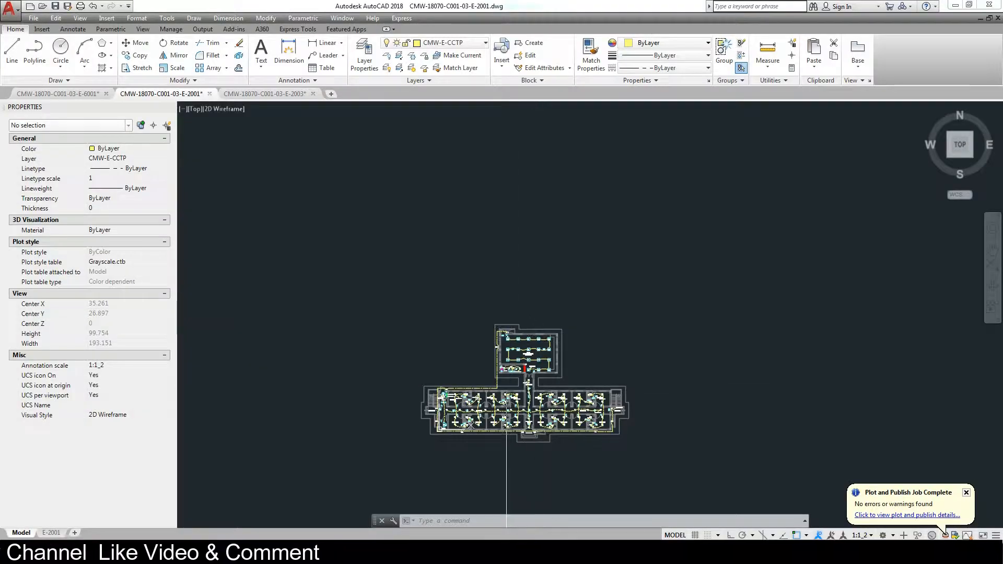
Open drawing CMW-18070-C001-03-E-2003 in AutoCAD and examine which FDB-G.1 circuit numbers the bedroom socket outlets use
click(266, 95)
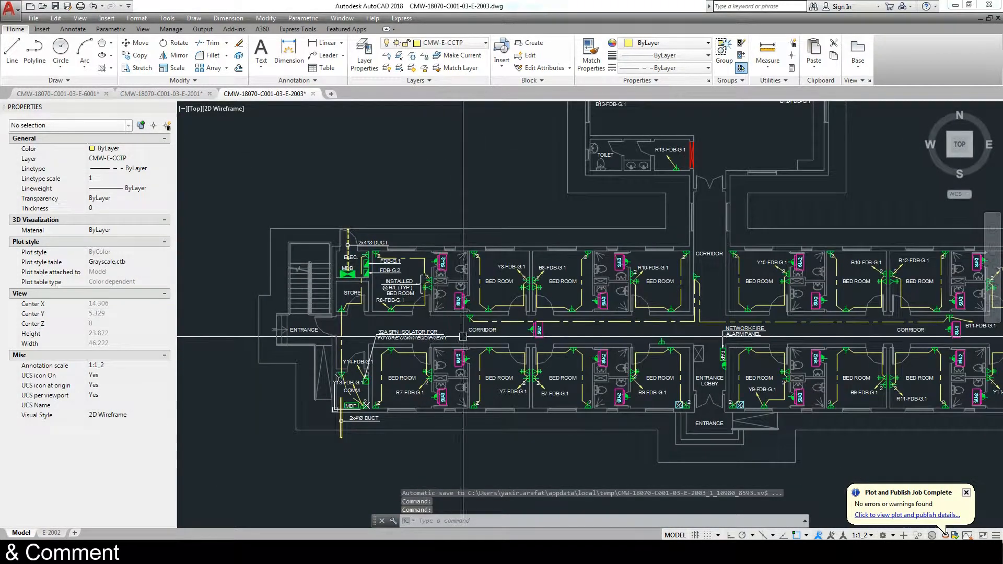
drag(463, 337, 438, 346)
scroll(430, 339, down, 3)
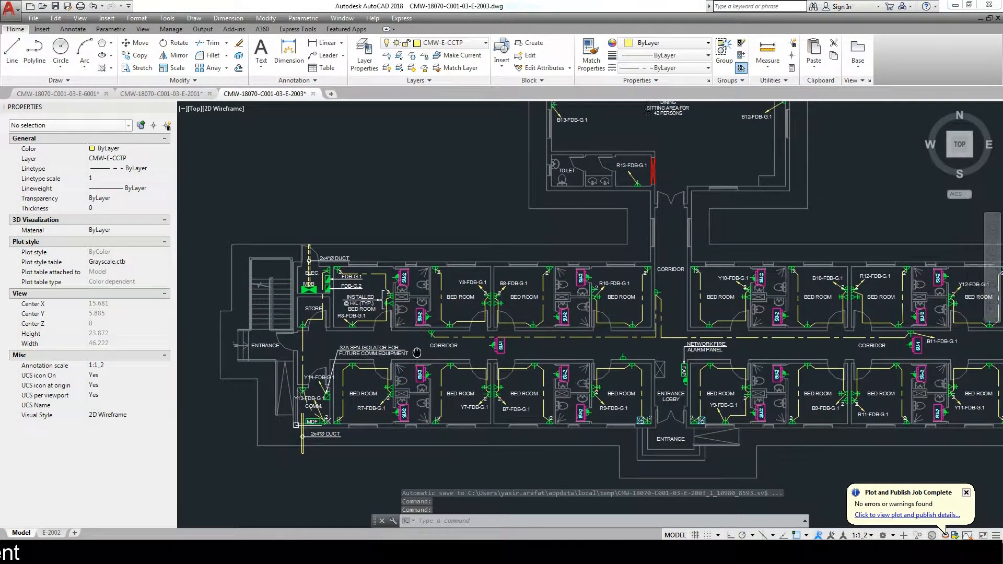
drag(434, 336, 434, 348)
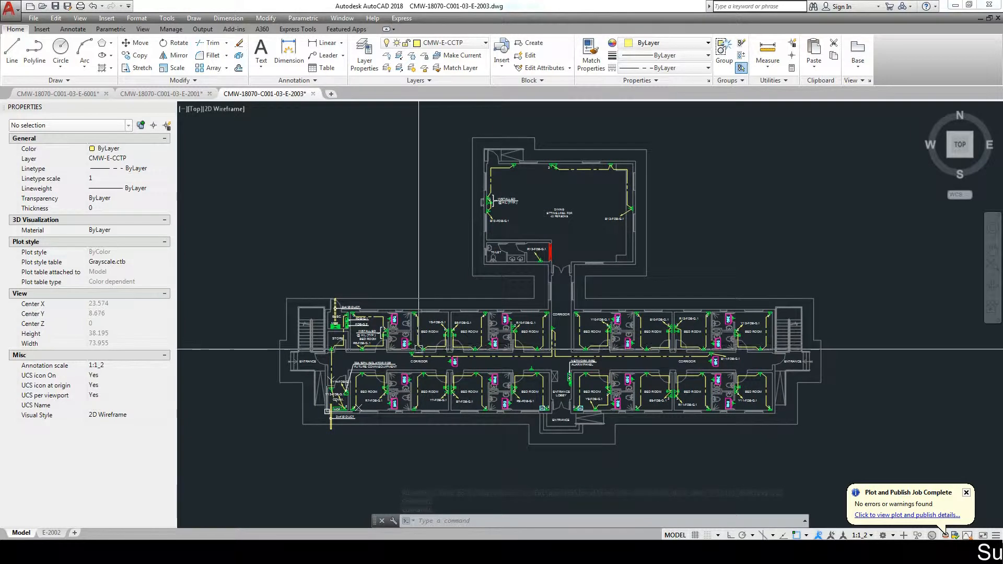
scroll(376, 366, up, 5)
drag(379, 371, 419, 379)
In Excel, clear the wire sizes of circuits R6, Y6 and B6, and enter "Spare" as the area of R6 and Y6
key(alt+Tab)
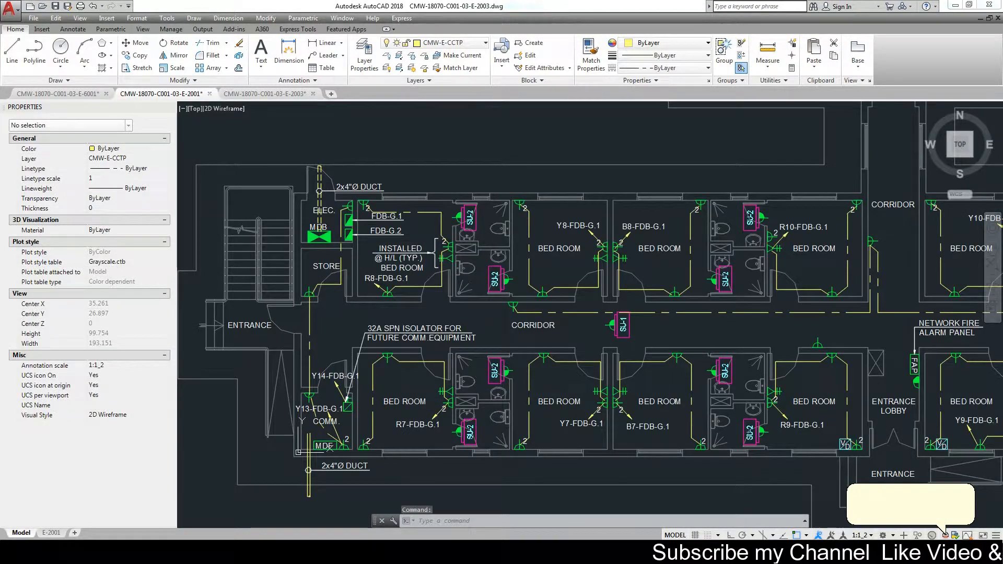
mouse_move(307, 552)
click(293, 501)
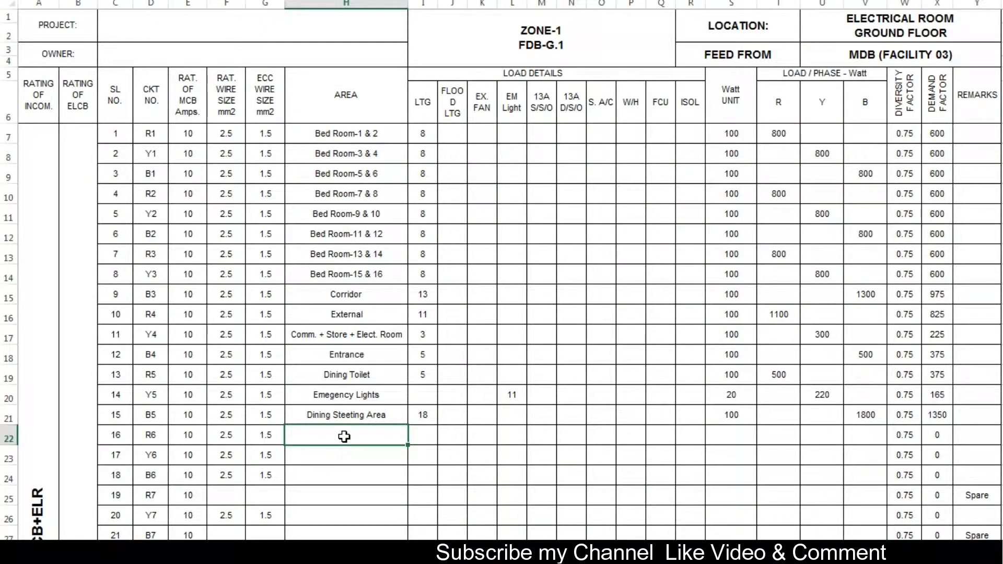
drag(264, 441, 233, 475)
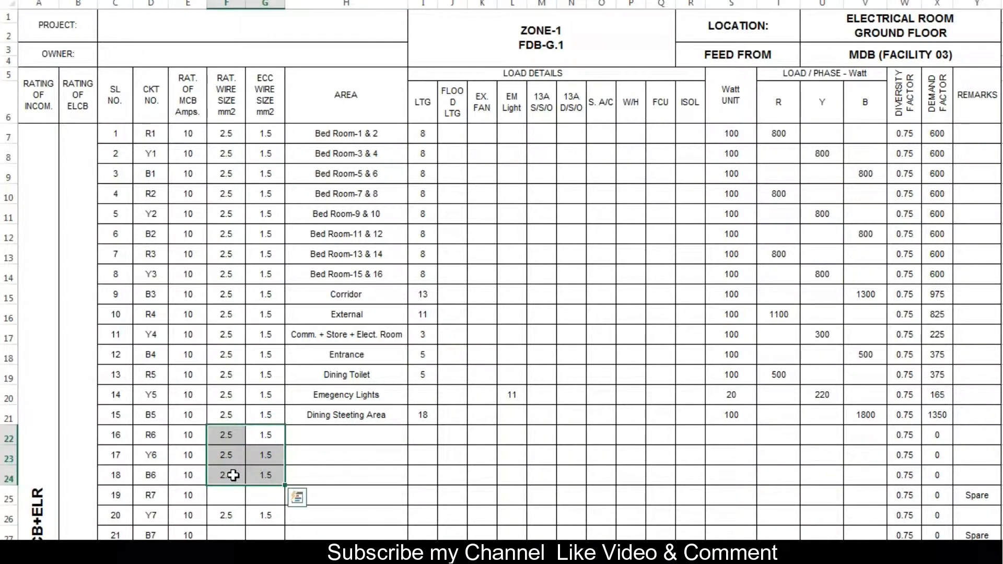
key(ctrl+z)
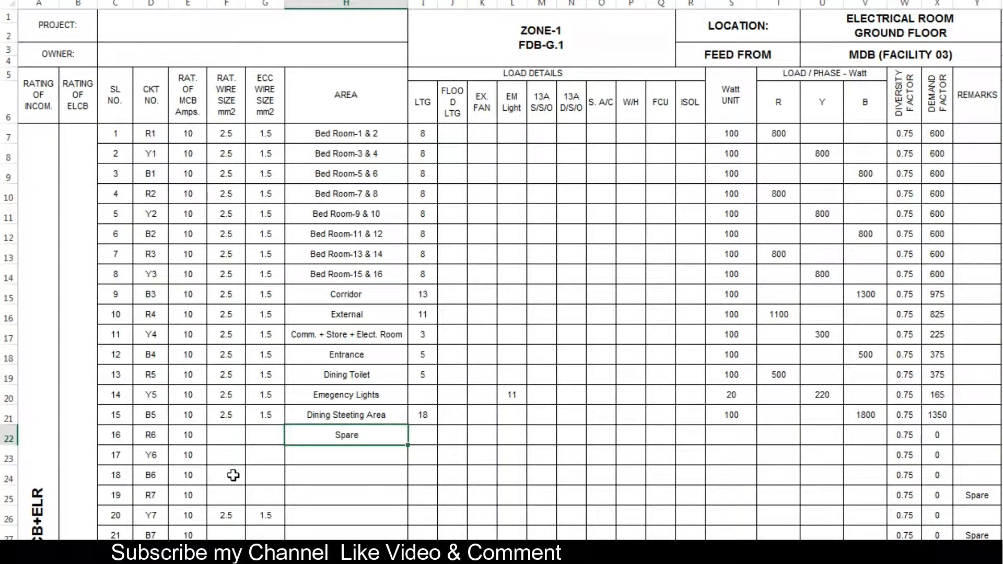
key(Down)
text(Spare)
key(Return)
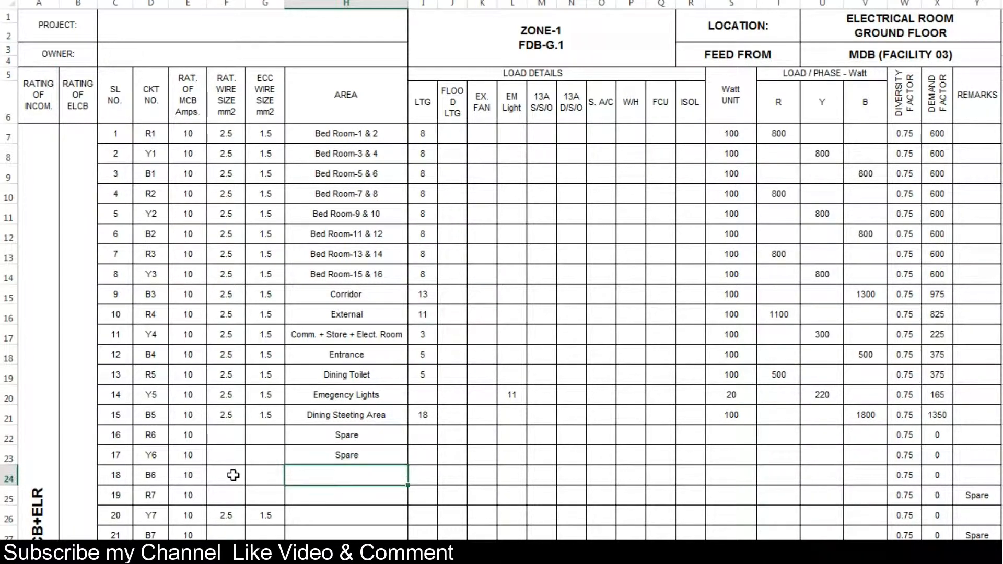
Enter "Spare" as the area of circuit B6
text(Spare)
key(Return)
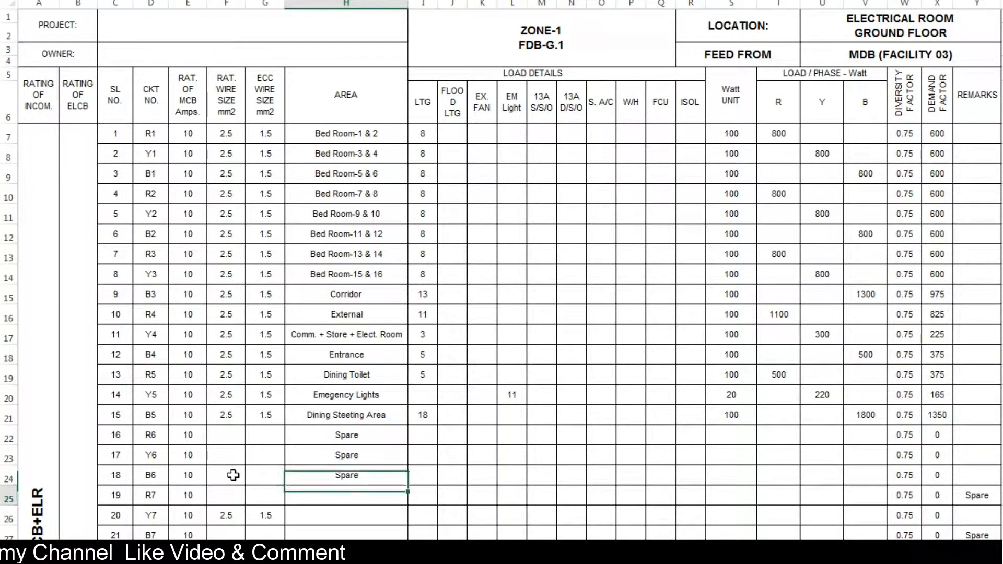
Set the MCB rating of circuits R7, Y7 and B7 to 32 A and Y7's wire sizes to 4 and 2.5 mm2
key(Left)
key(Left)
key(Left)
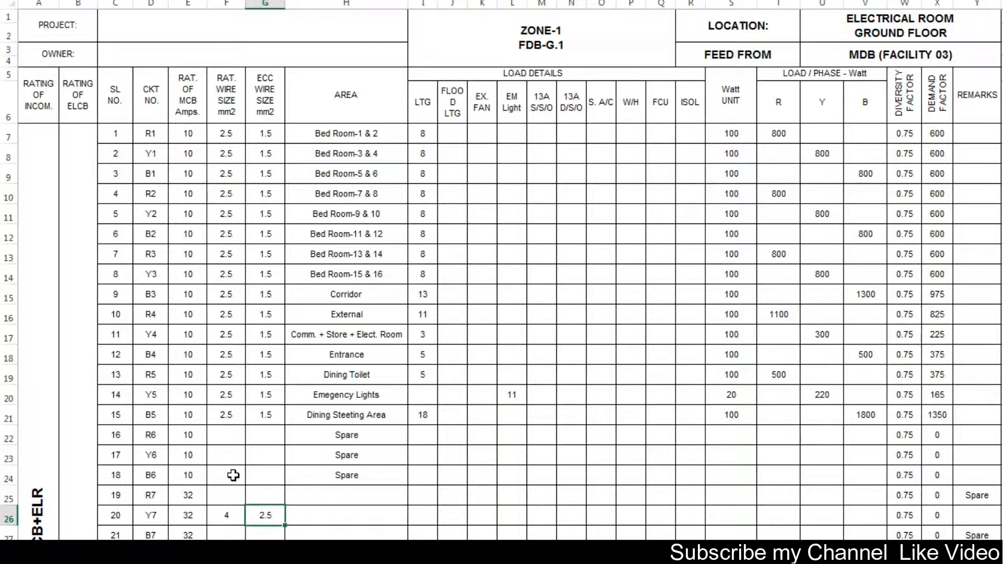
Review the MCB ratings of circuits R1 to B7 and the rated and ECC wire sizes of circuits R1 and Y7
key(Up)
key(Up)
key(Up)
key(Up)
key(Up)
key(Up)
key(Up)
key(Up)
key(Up)
key(Up)
key(Up)
key(Up)
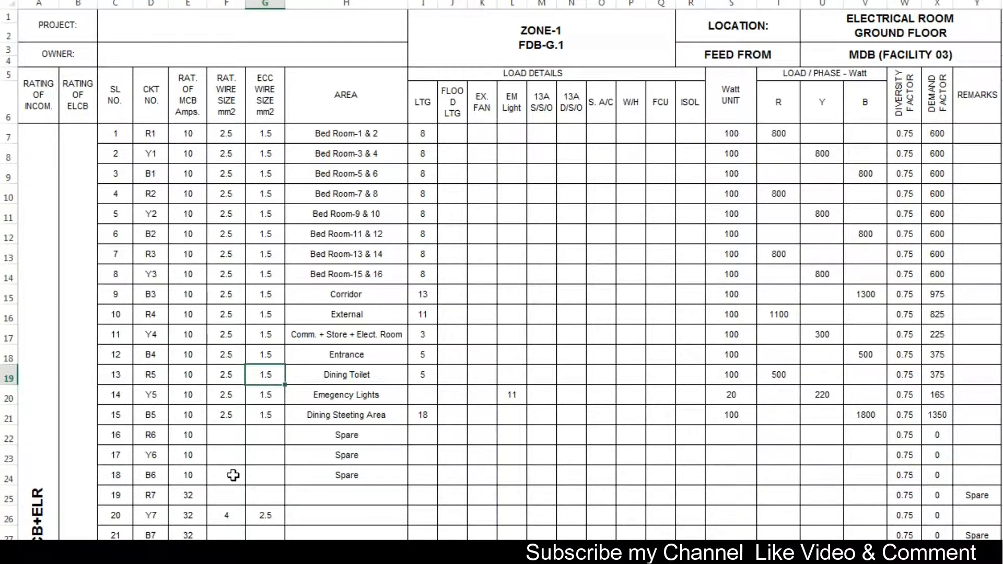
key(Up)
key(Up)
key(Up)
key(Up)
key(Up)
key(Left)
key(Left)
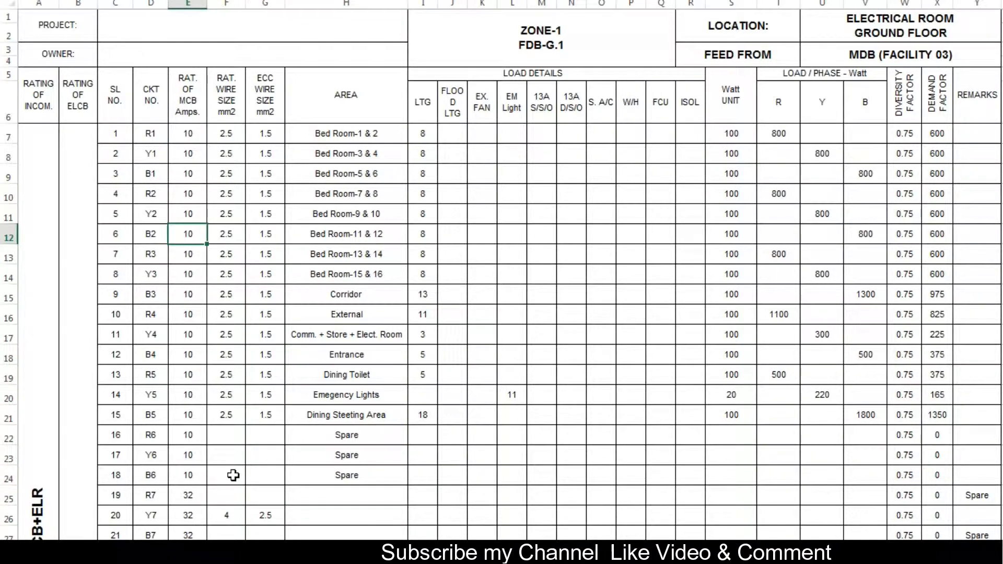
key(Up)
key(Up)
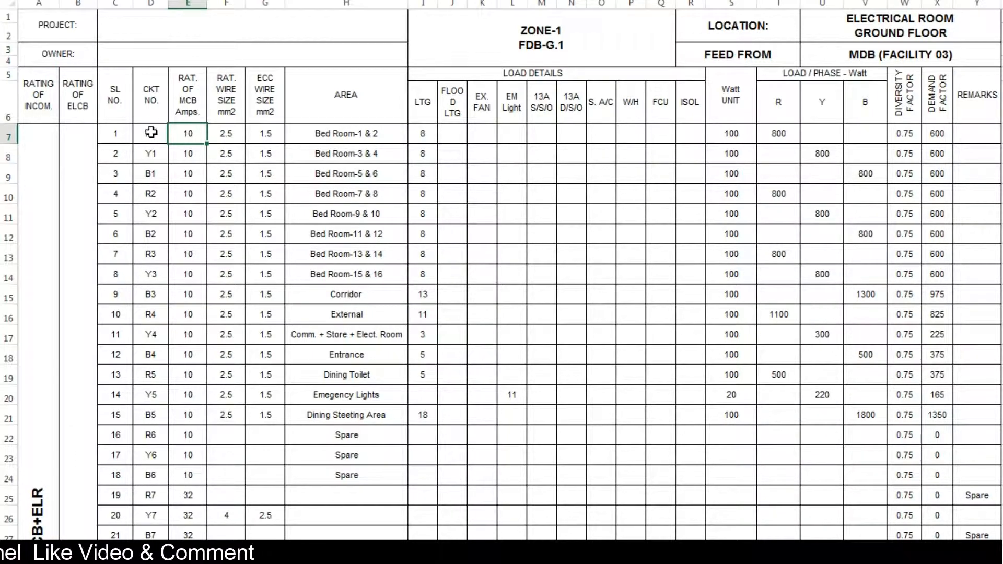
drag(191, 186, 190, 274)
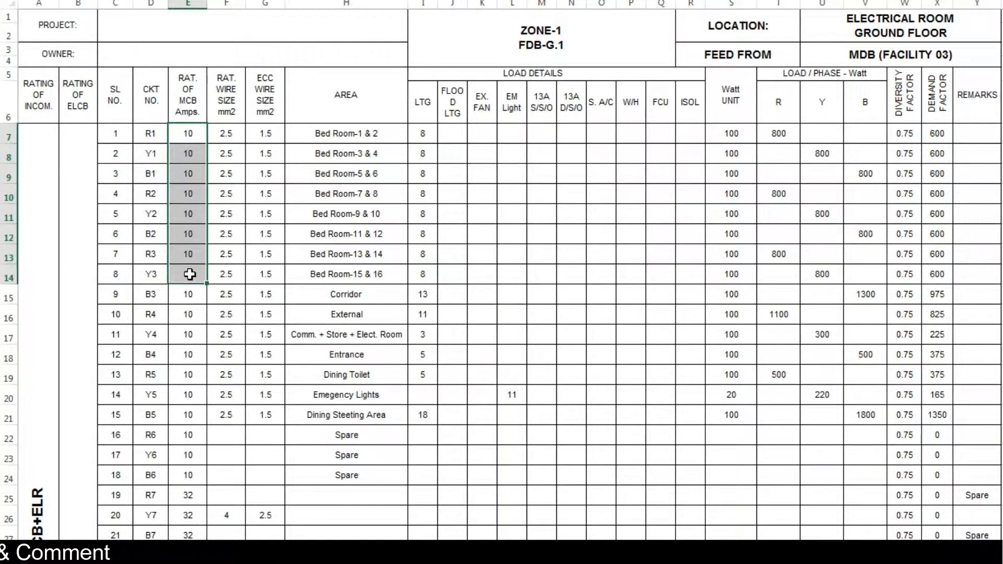
drag(190, 322, 191, 387)
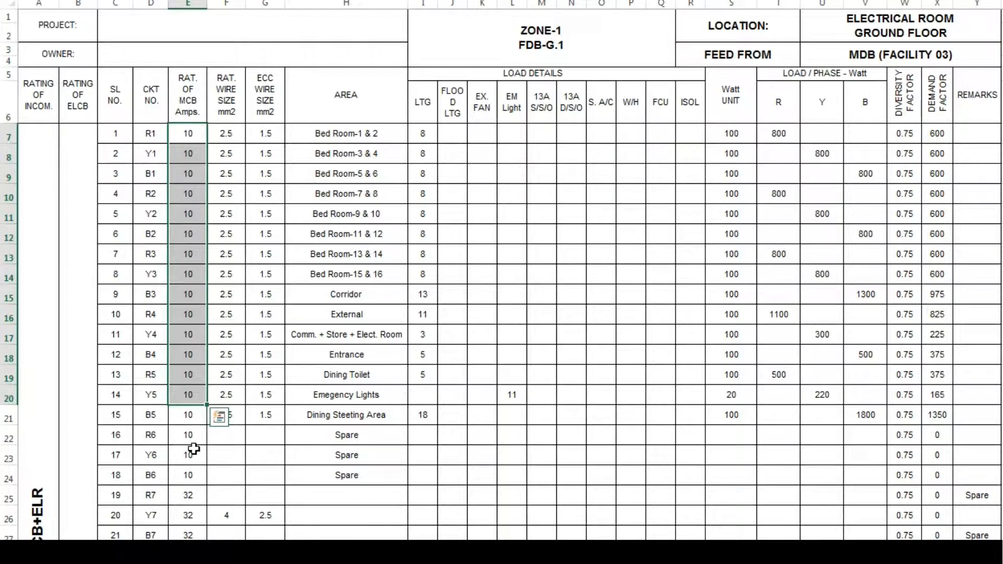
drag(199, 499, 199, 512)
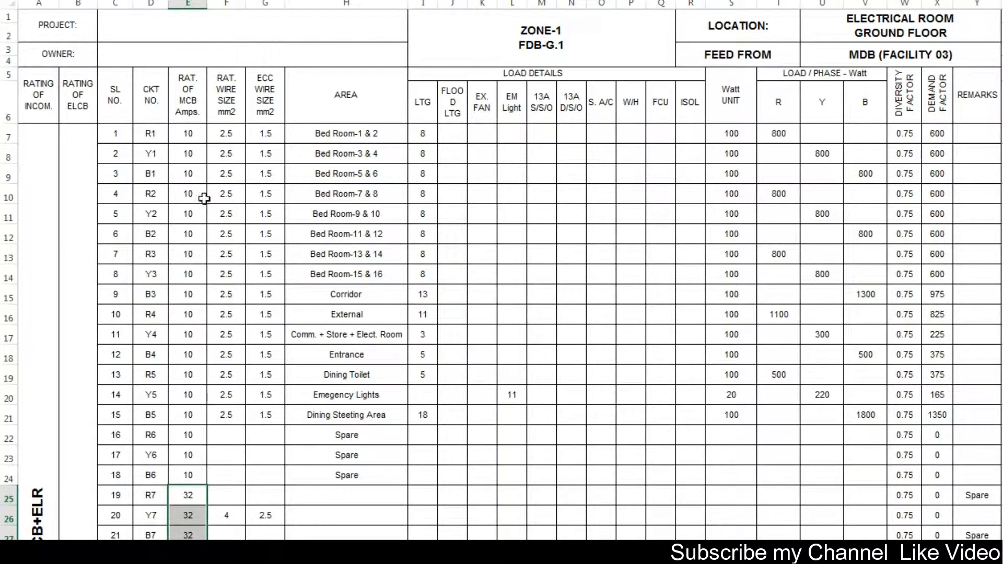
click(228, 134)
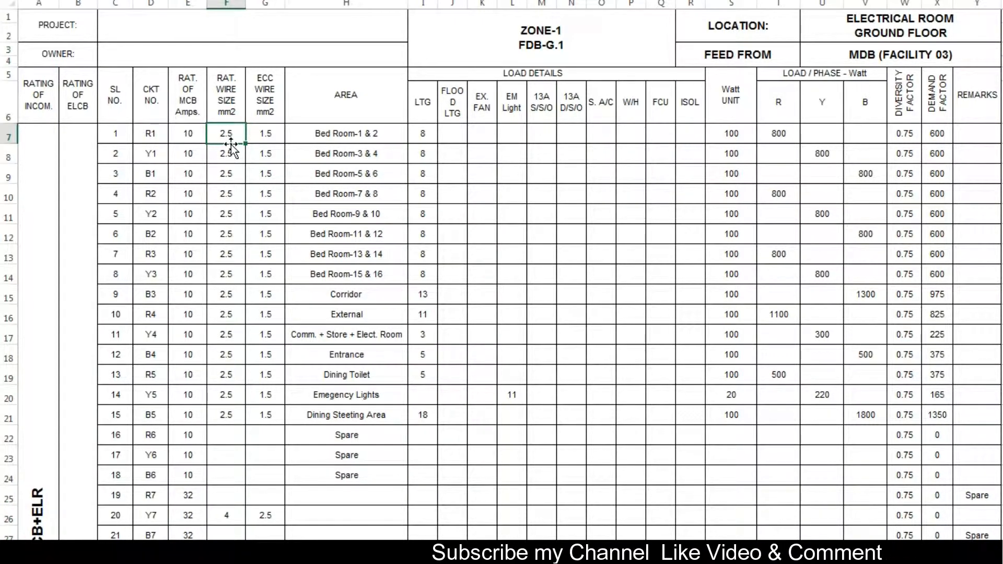
click(266, 133)
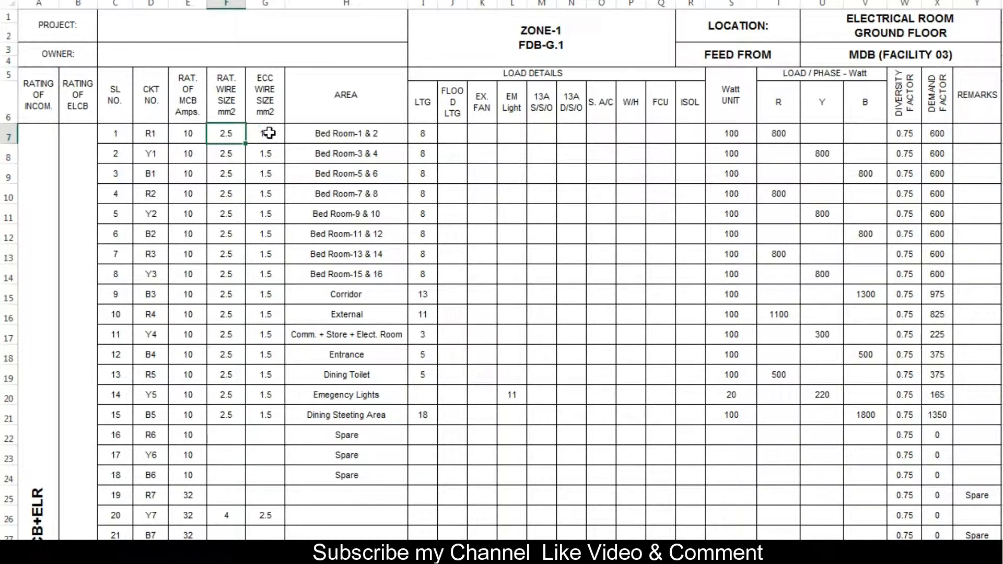
click(230, 516)
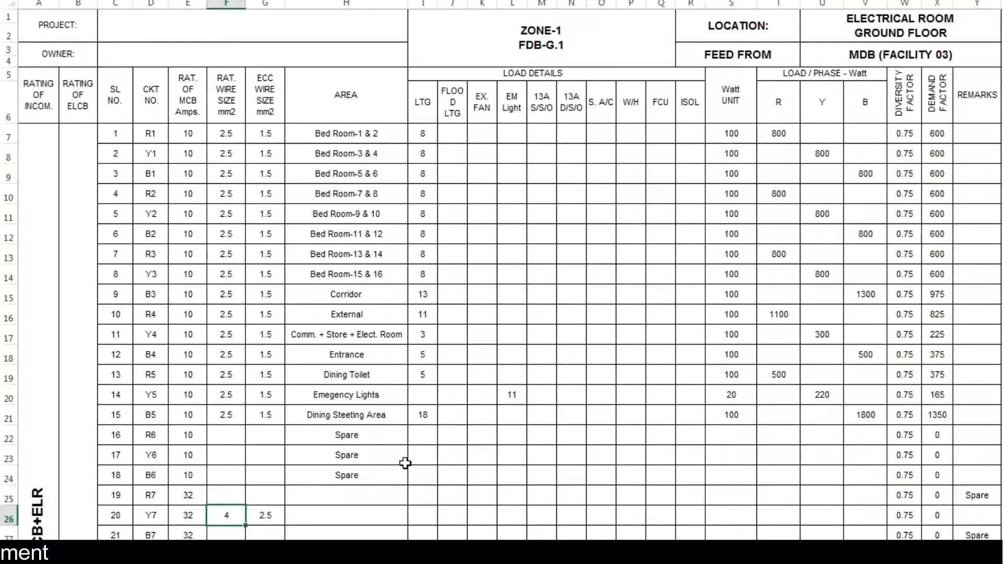
Copy circuit Y7's rated and ECC wire sizes of 4 and 2.5 mm2 to circuit R7
scroll(405, 463, down, 1)
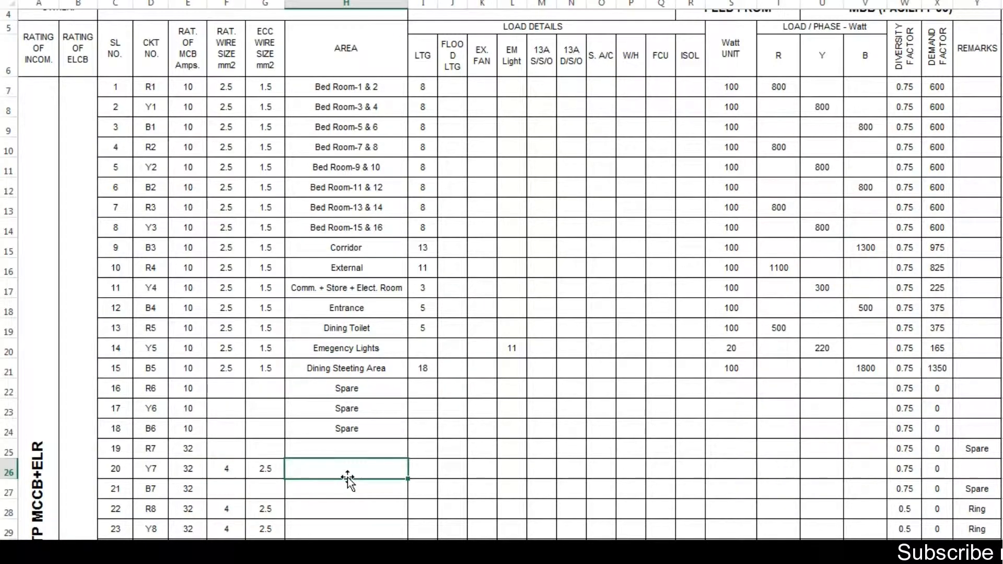
click(322, 495)
drag(263, 473, 235, 470)
key(ctrl+c)
click(232, 452)
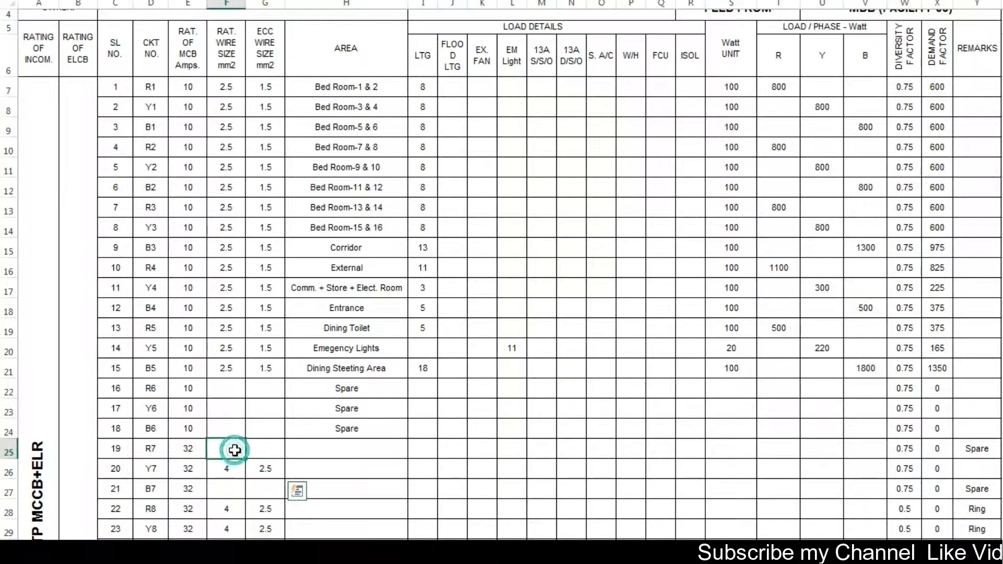
key(ctrl+v)
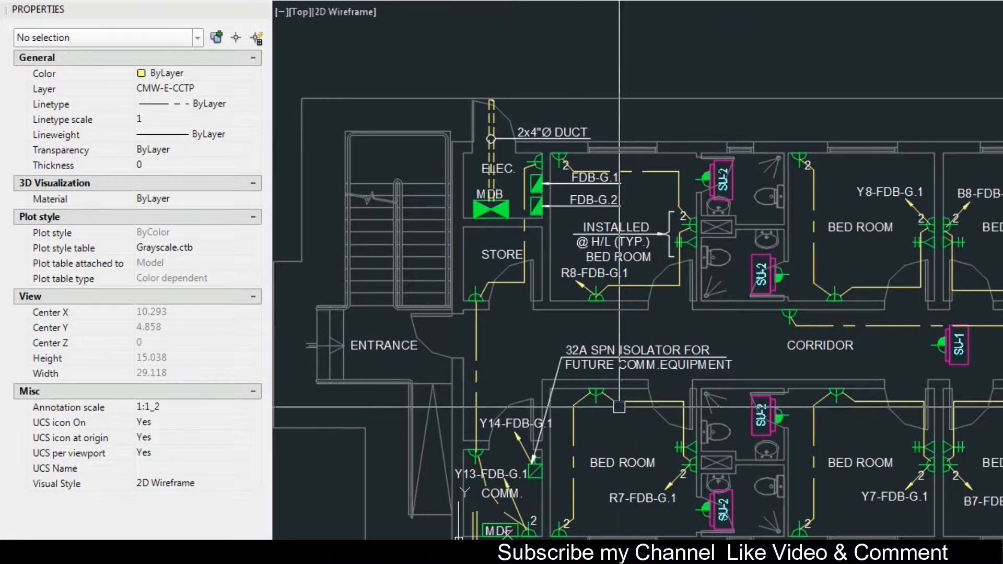
In Excel, fill circuit R7 with area "Bed Room-1", 1 single and 2 double 13A sockets and watt unit 1000/200, checking the sockets in AutoCAD
key(alt+Tab)
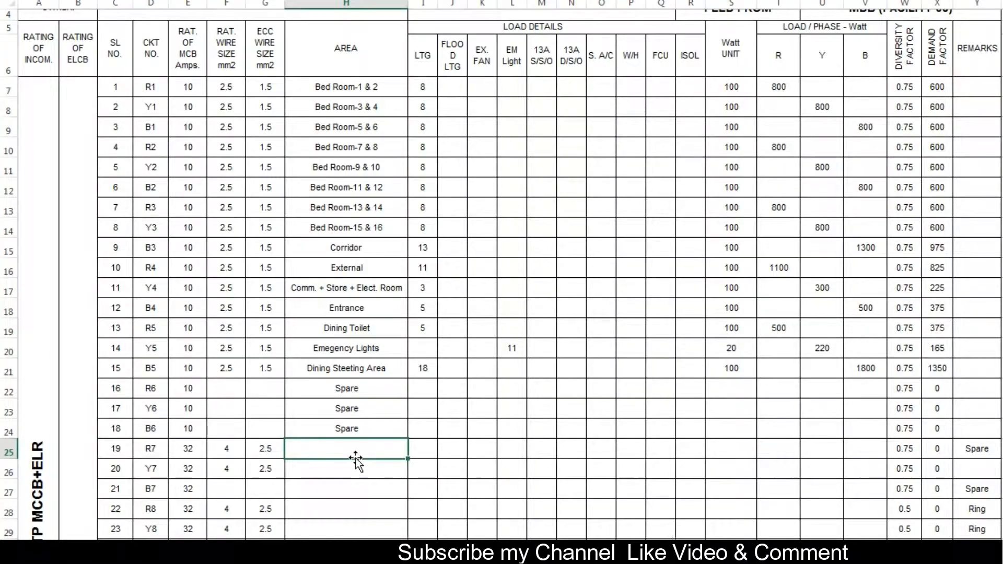
text(Bed Room-1)
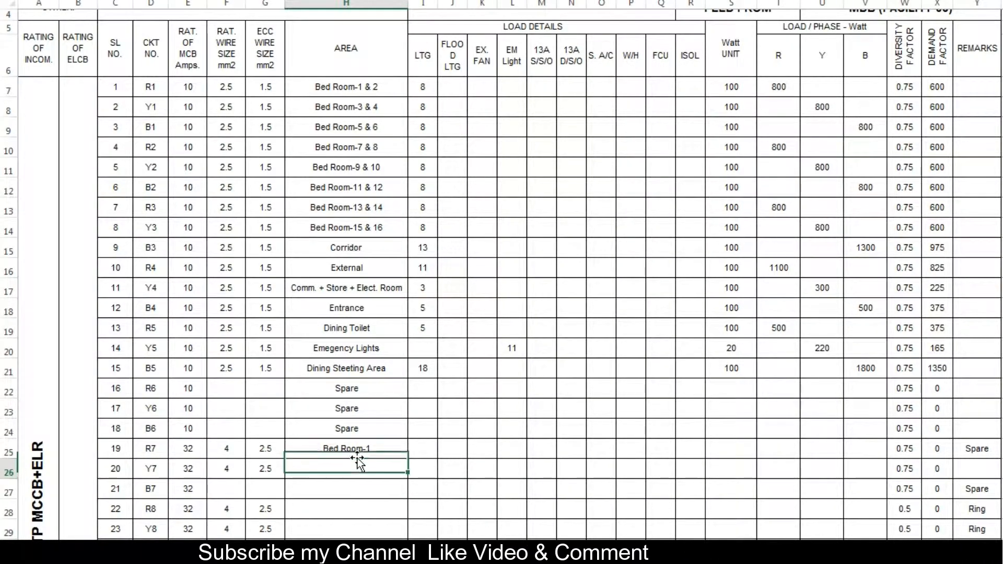
key(Tab)
key(Tab)
key(Tab)
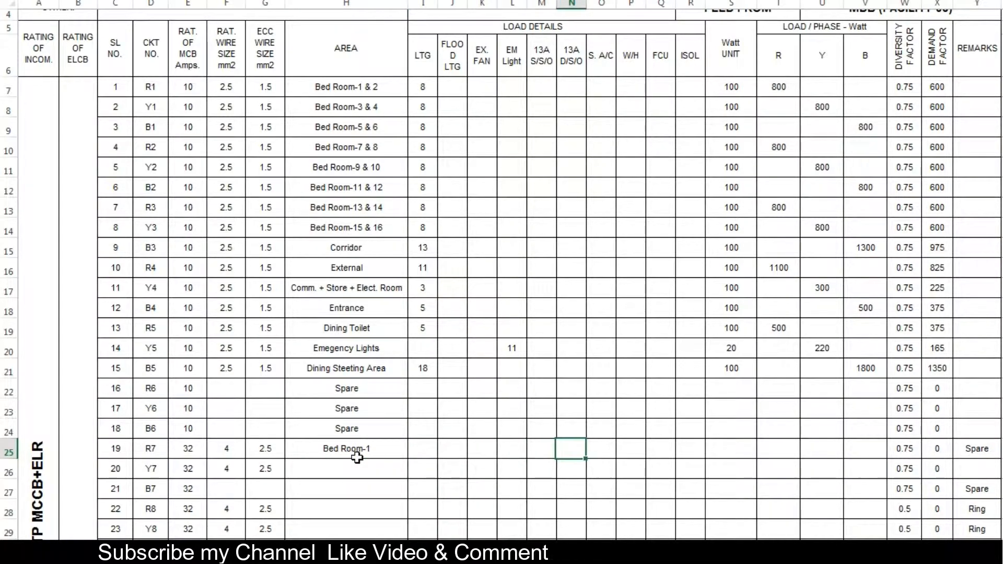
key(alt+Tab)
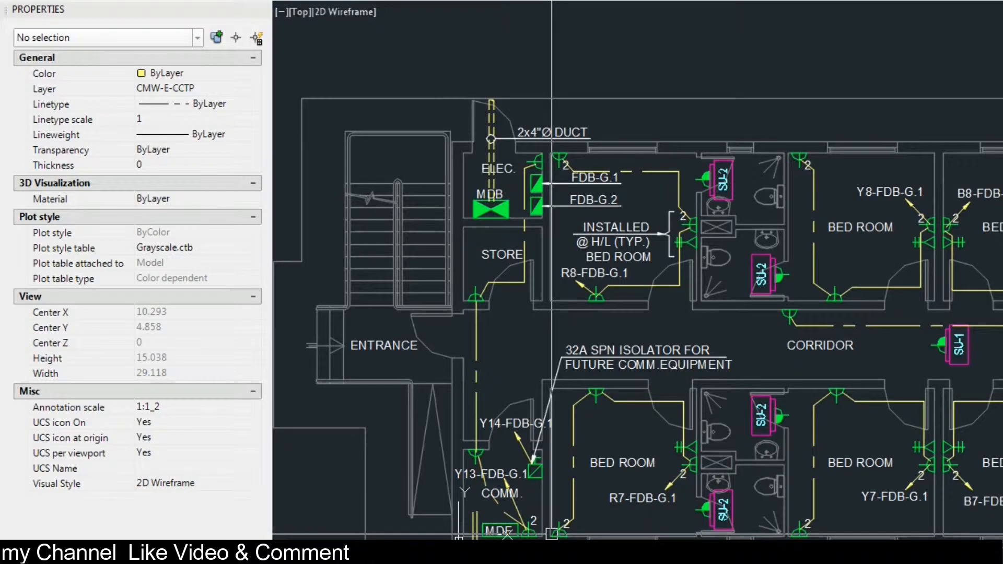
key(alt+Tab)
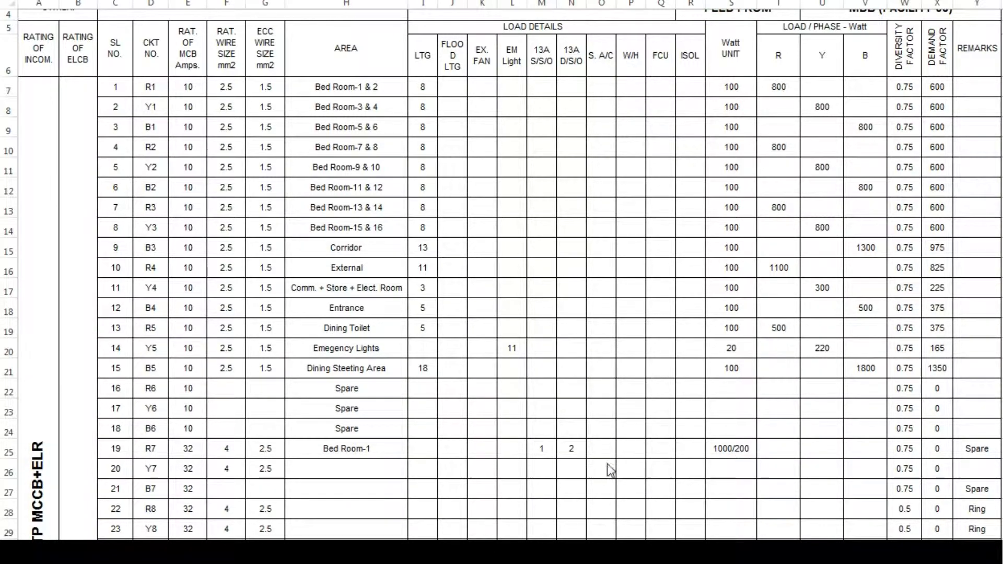
Enter 1800 W as circuit R7's phase R load, based on its single and double socket quantities
click(543, 453)
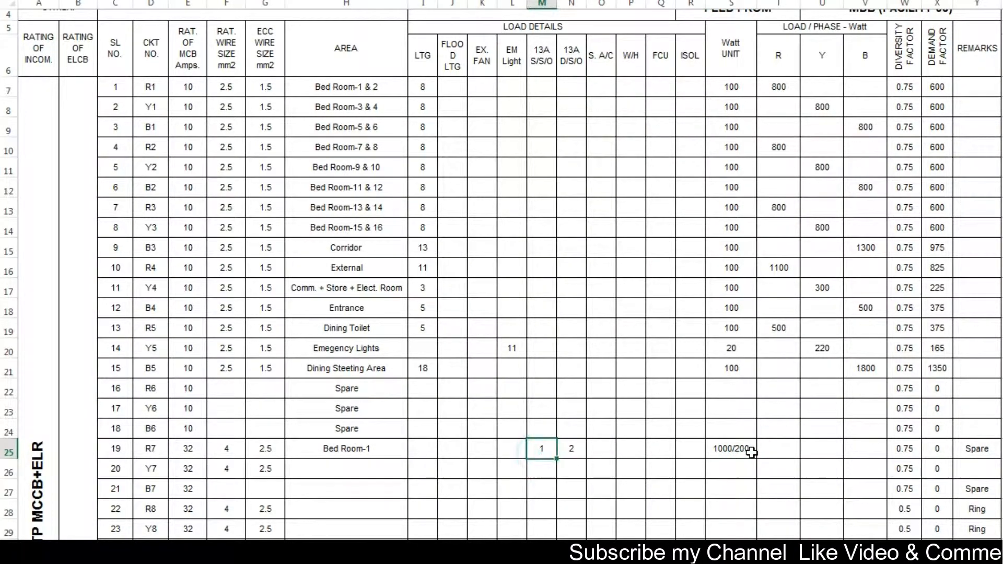
click(574, 452)
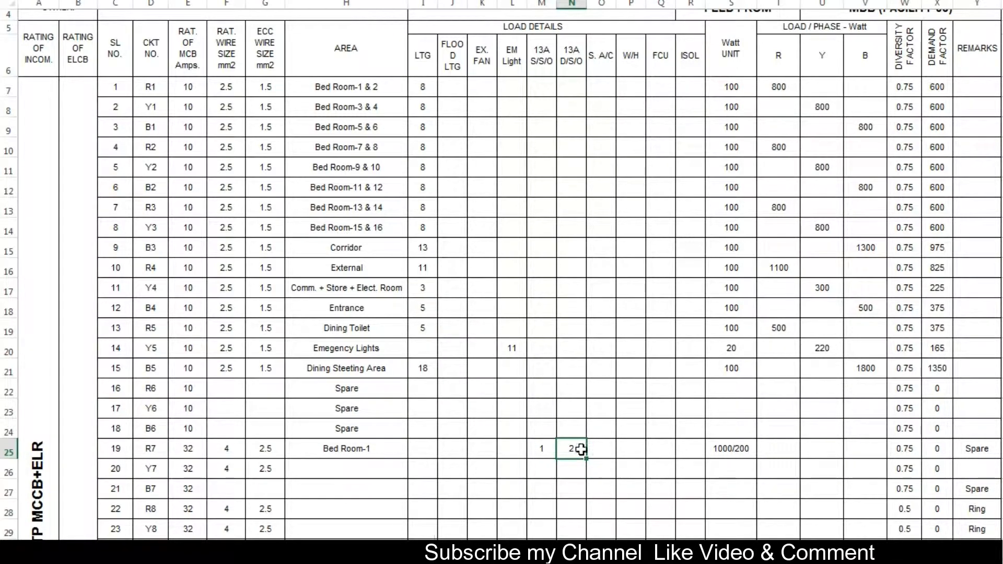
click(778, 449)
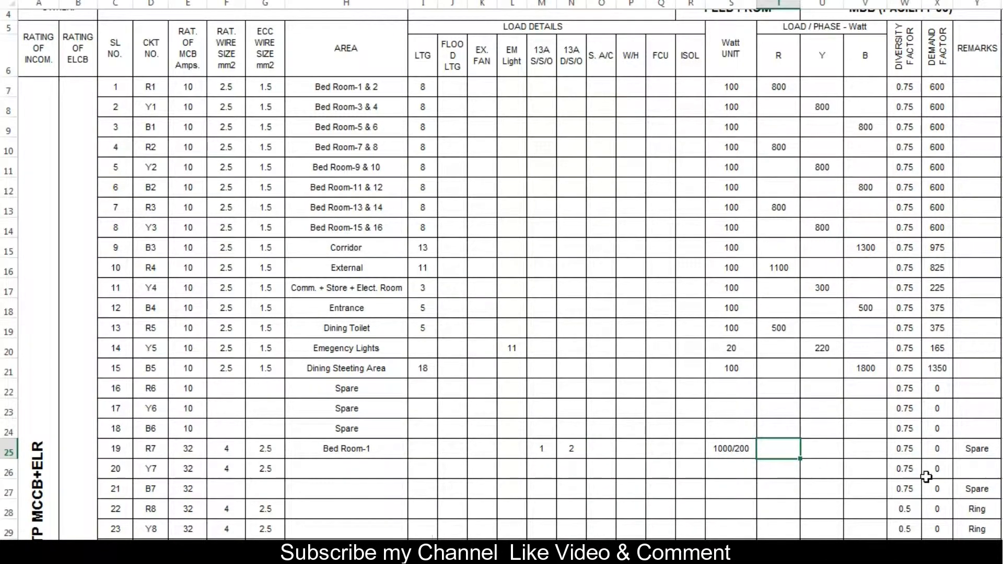
text(1800)
Change the remark of circuit R7 to "Ring"
key(Tab)
key(Tab)
key(Tab)
key(Tab)
key(Tab)
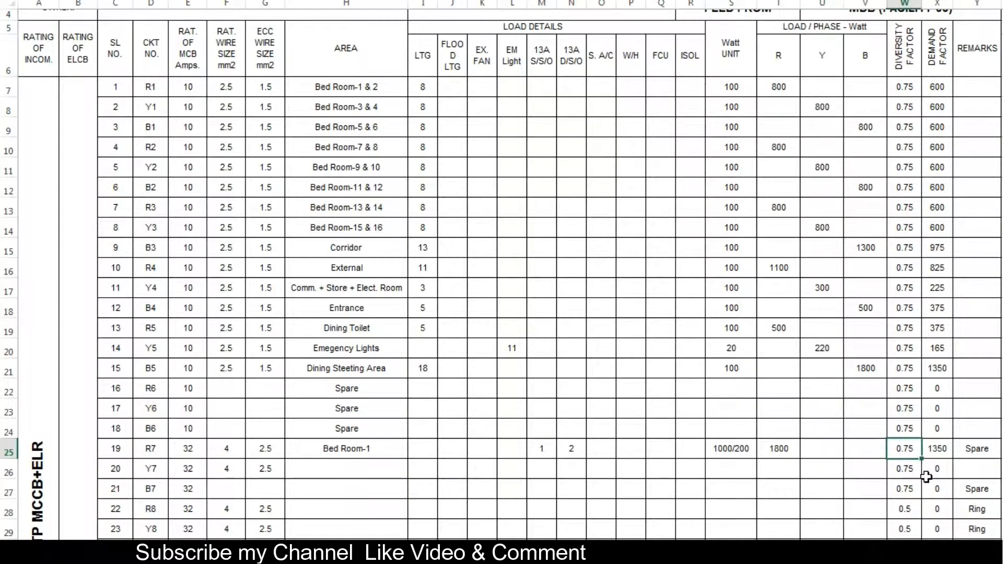
text(Ring)
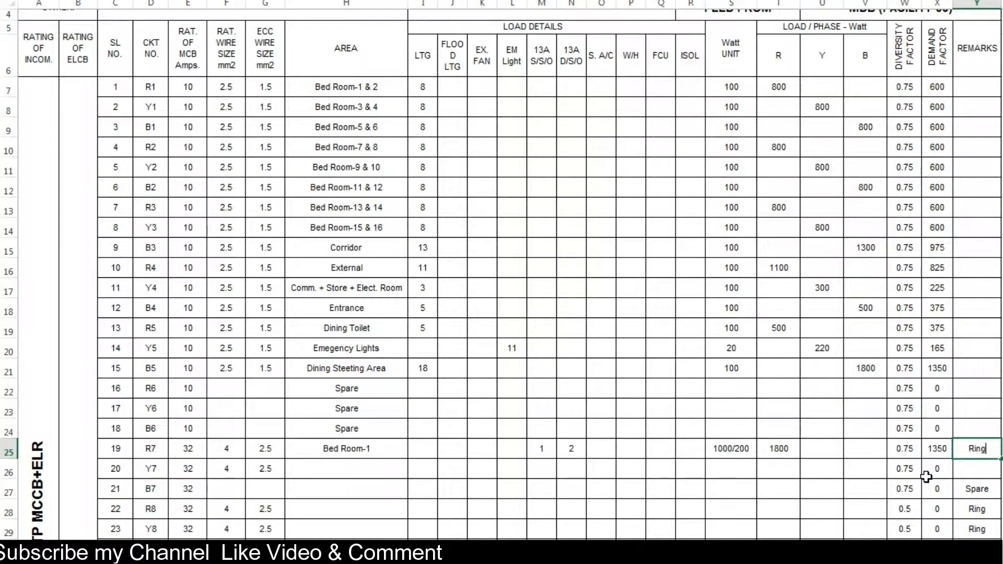
key(Return)
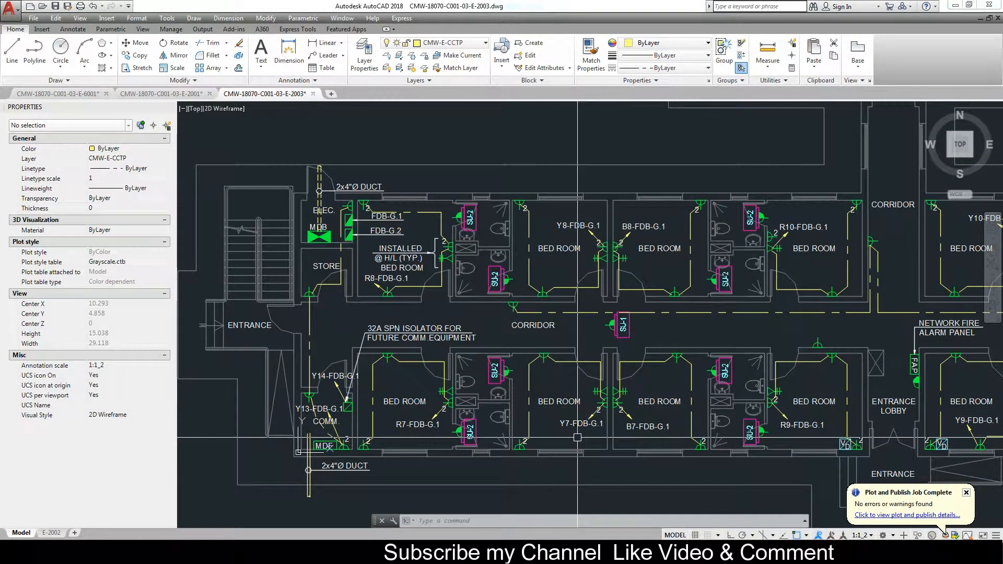
In AutoCAD, edit the room label above R7-FDB-G.1 to read "BED ROOM-1" and end the text editing
drag(578, 433, 569, 432)
scroll(458, 417, up, 4)
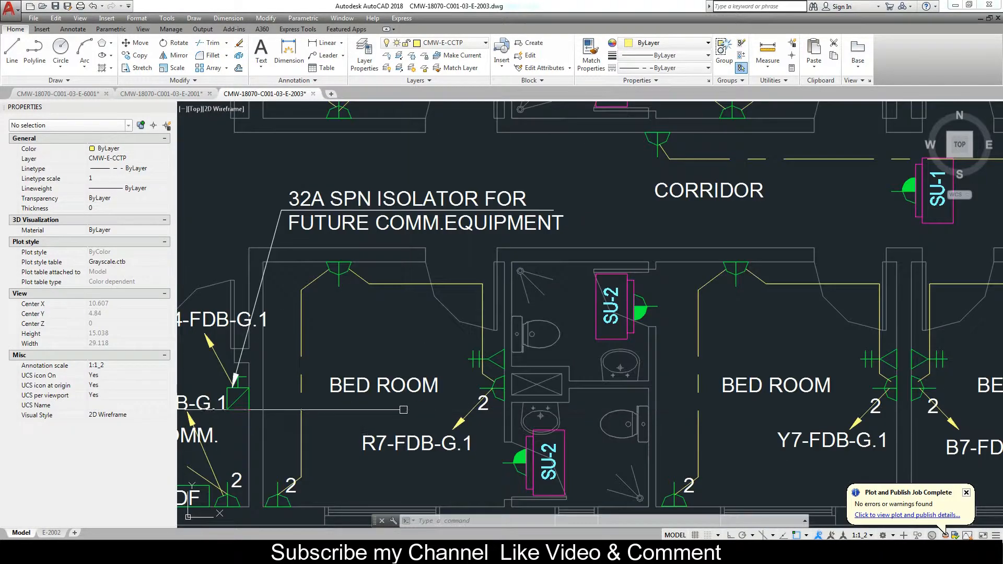
double_click(417, 402)
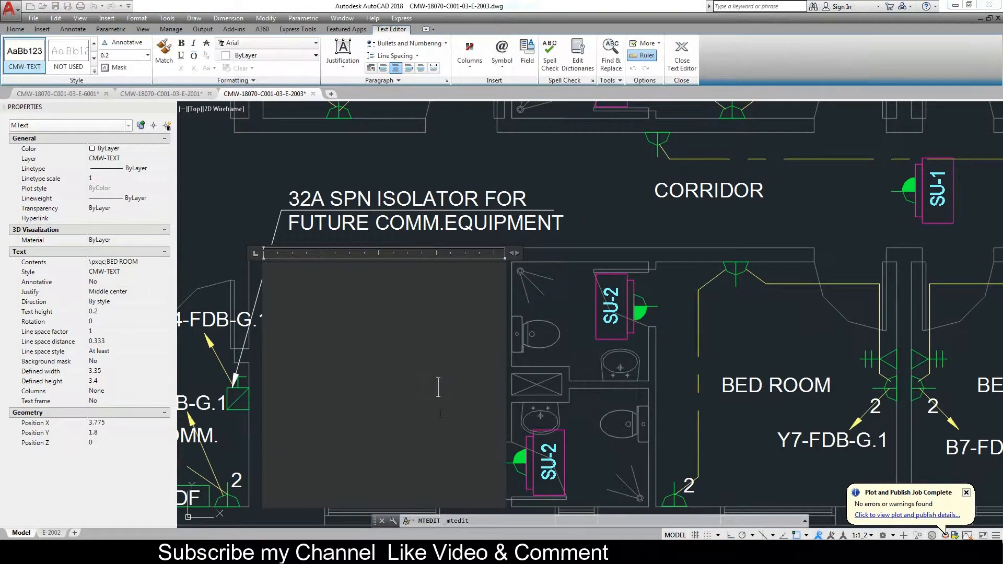
key(Escape)
text(ed)
key(Return)
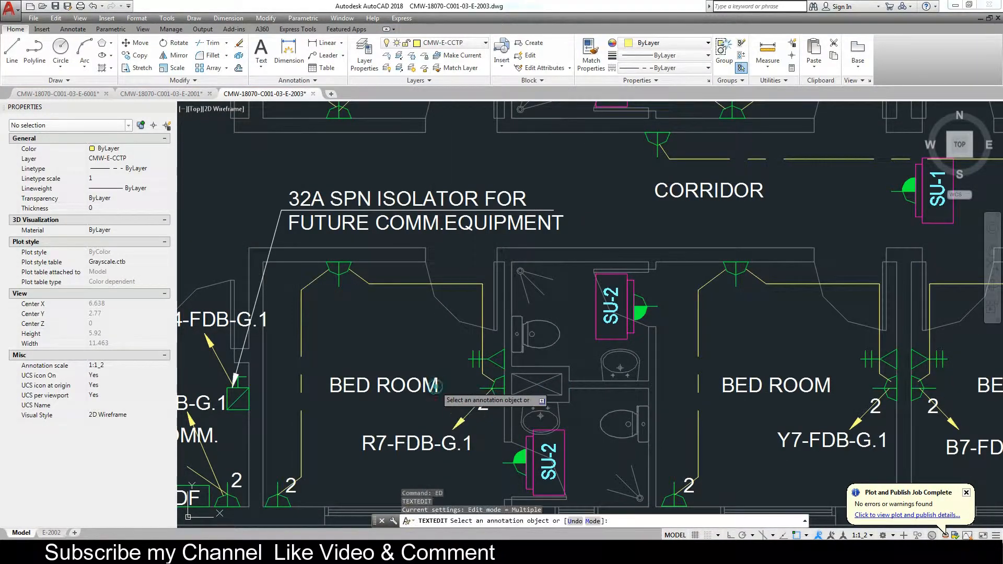
click(437, 392)
text(-1)
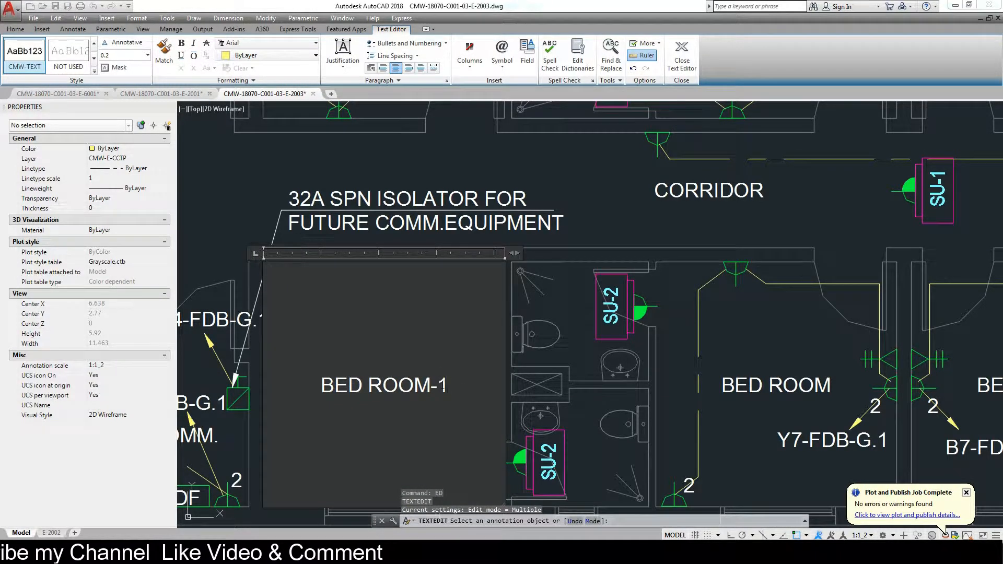
click(525, 339)
scroll(481, 347, down, 2)
scroll(440, 237, up, 4)
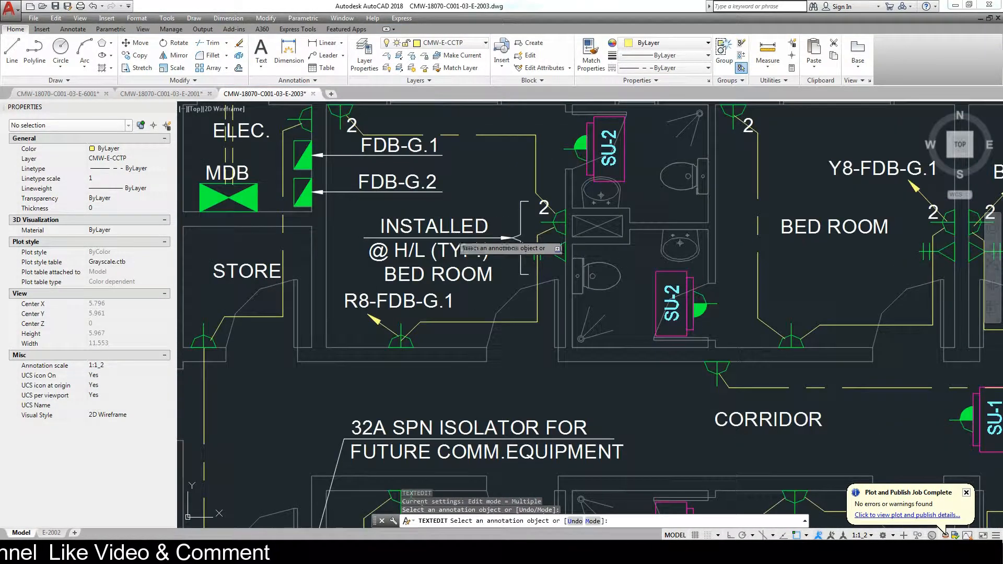
key(Escape)
Configure the incremental numbering tool with prefix "BED ROOM-" and starting number 1, preview the label at the bedrooms, and exit without placing it
text(num)
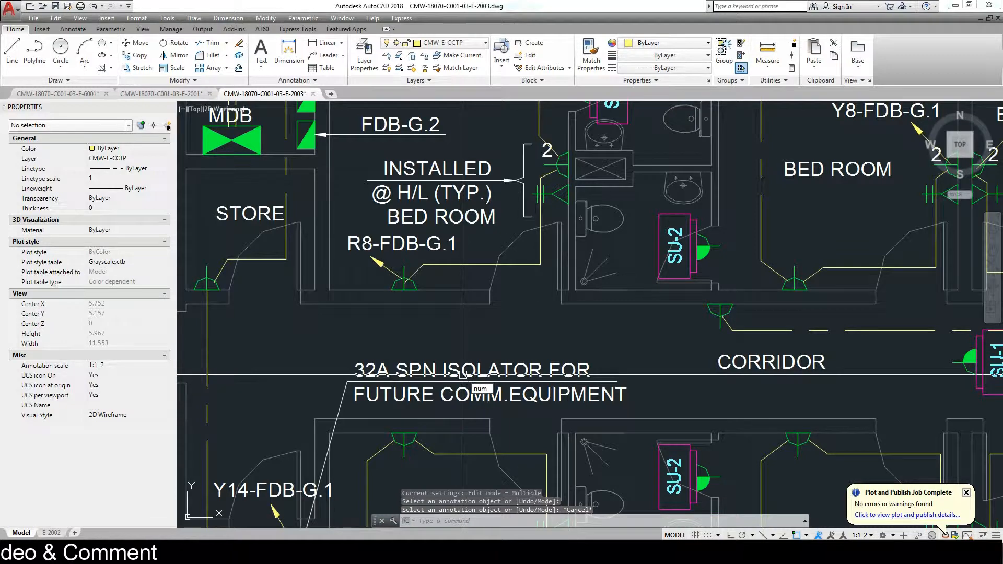
text(inc)
key(Return)
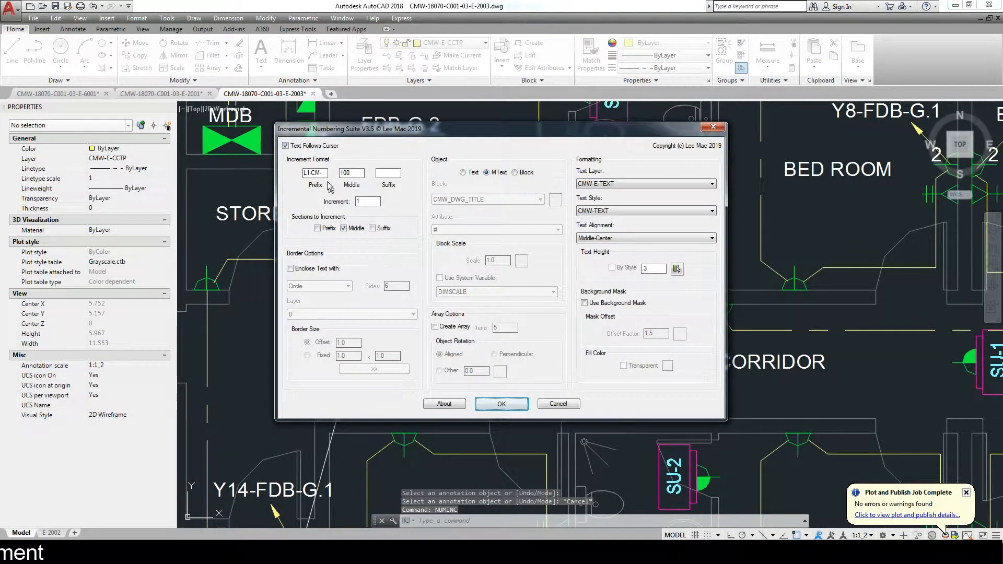
text(BED)
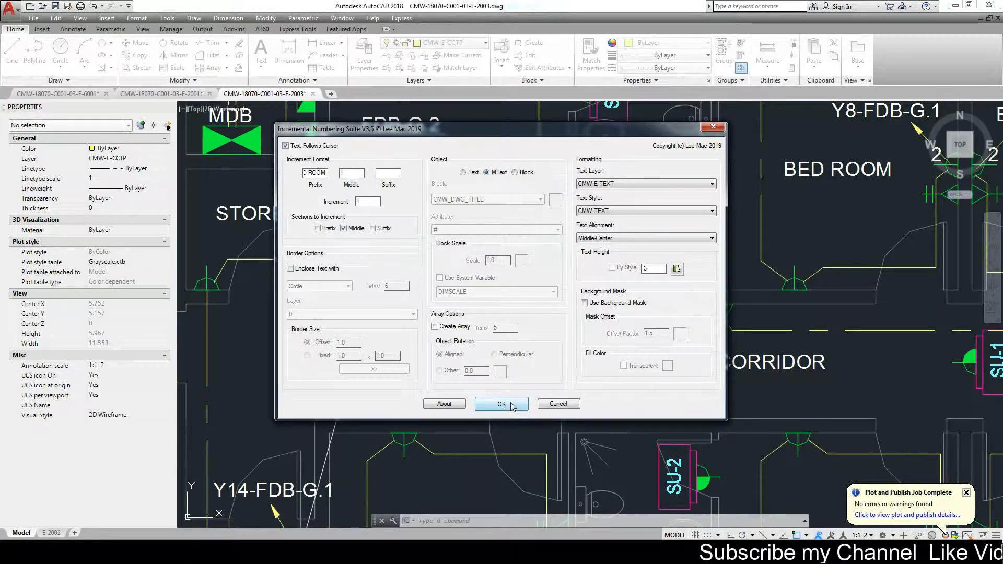
click(501, 404)
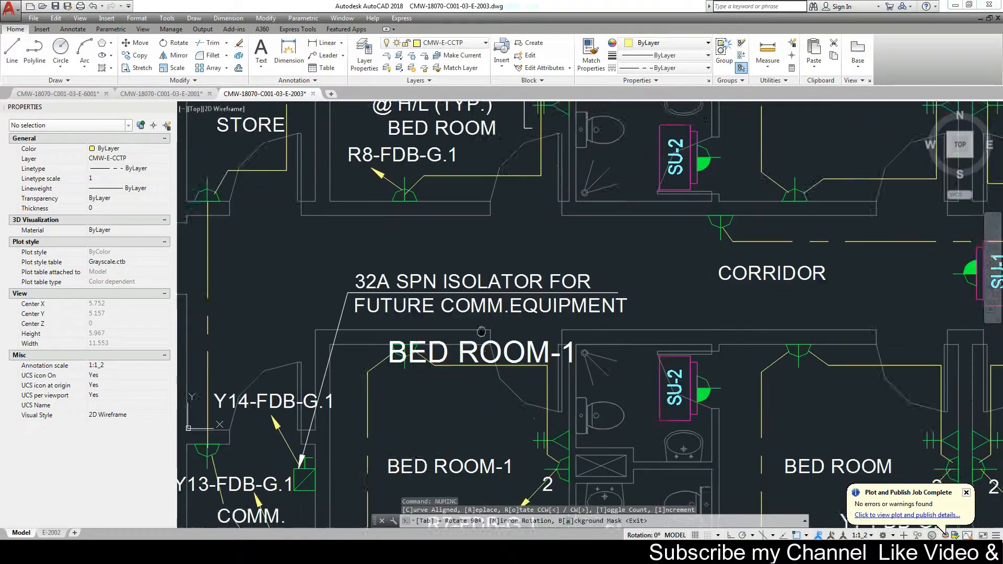
scroll(472, 313, down, 5)
scroll(471, 359, up, 8)
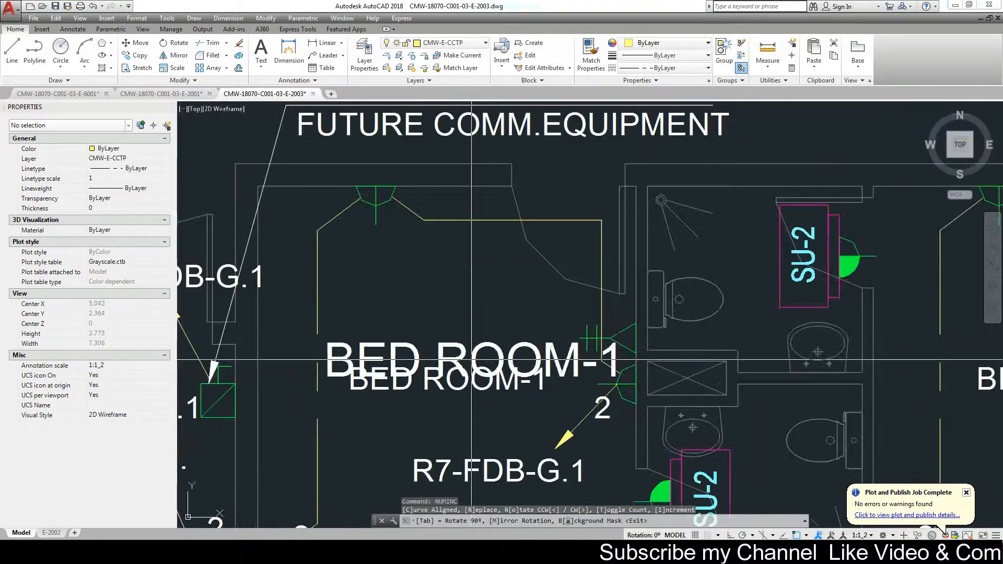
key(Return)
Delete the existing BED ROOM-1 label above R7-FDB-G.1
click(472, 385)
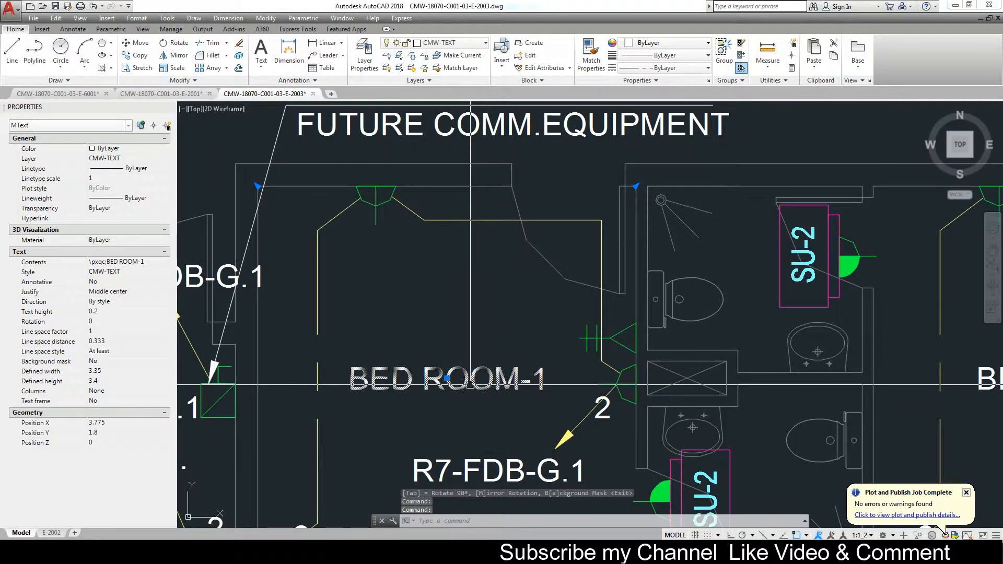
scroll(472, 385, down, 4)
scroll(476, 374, down, 3)
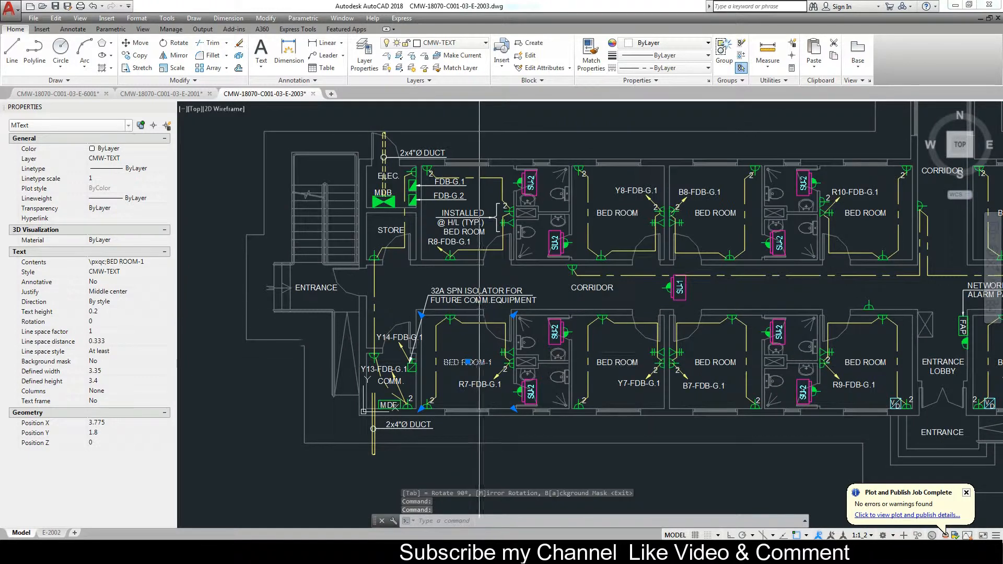
key(Delete)
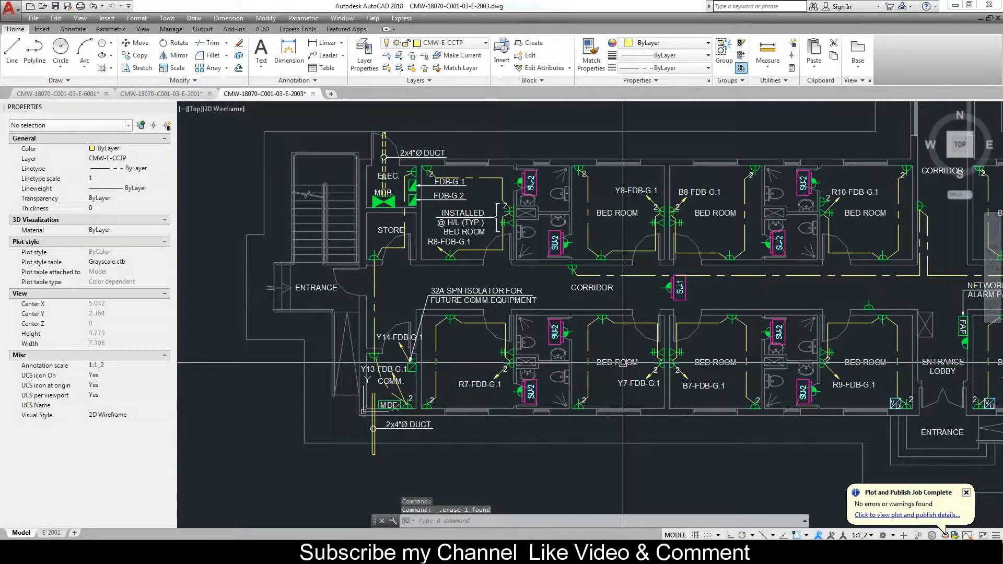
Find all "BED ROOM" texts in the entire drawing, select the matching labels and erase them
text(fa)
key(Return)
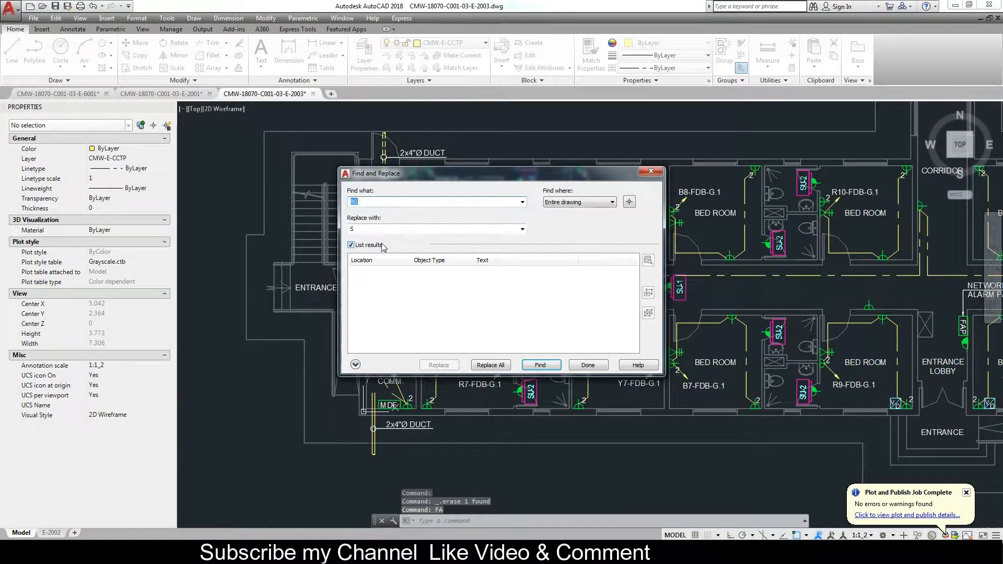
text(BED ROOM)
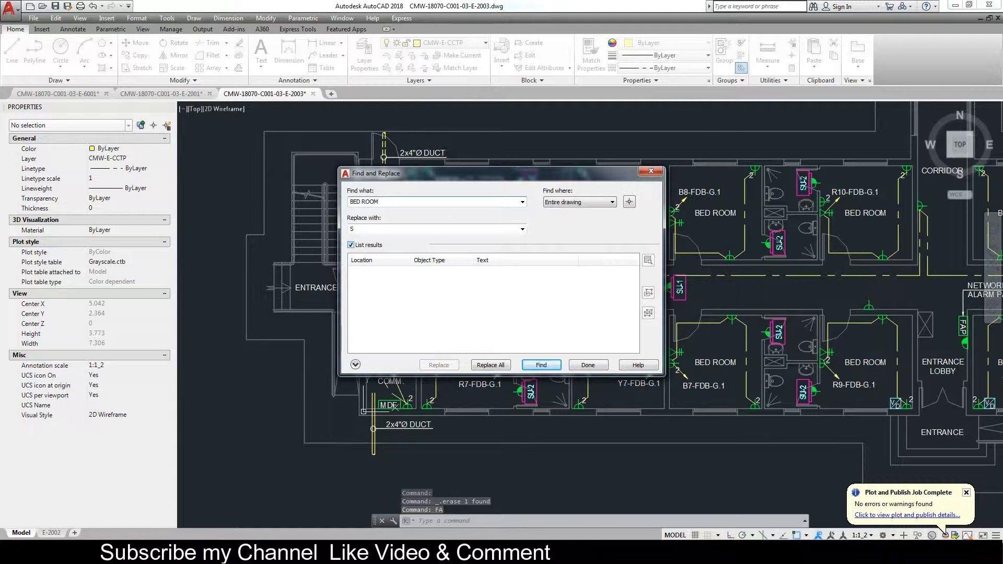
click(541, 364)
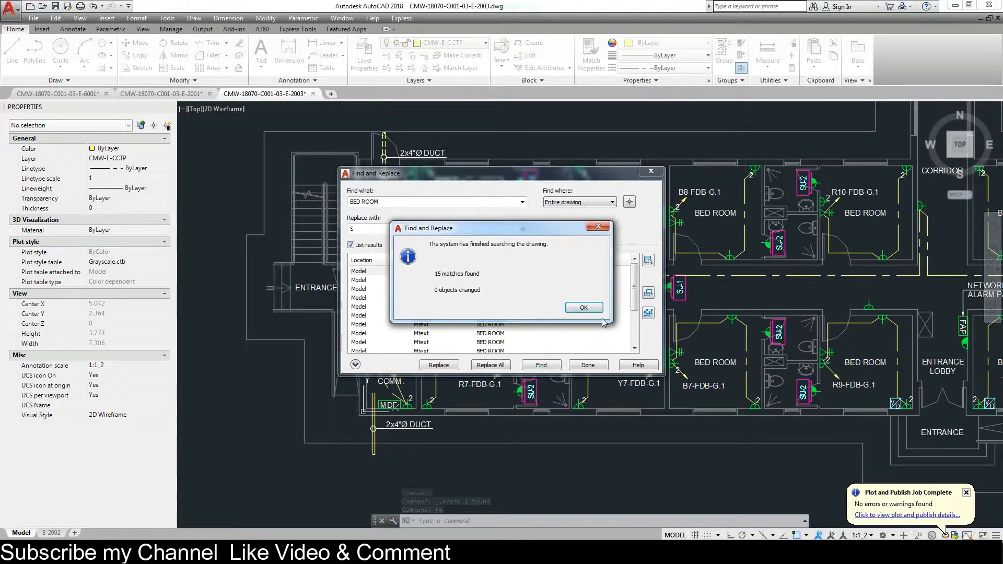
click(583, 307)
click(648, 312)
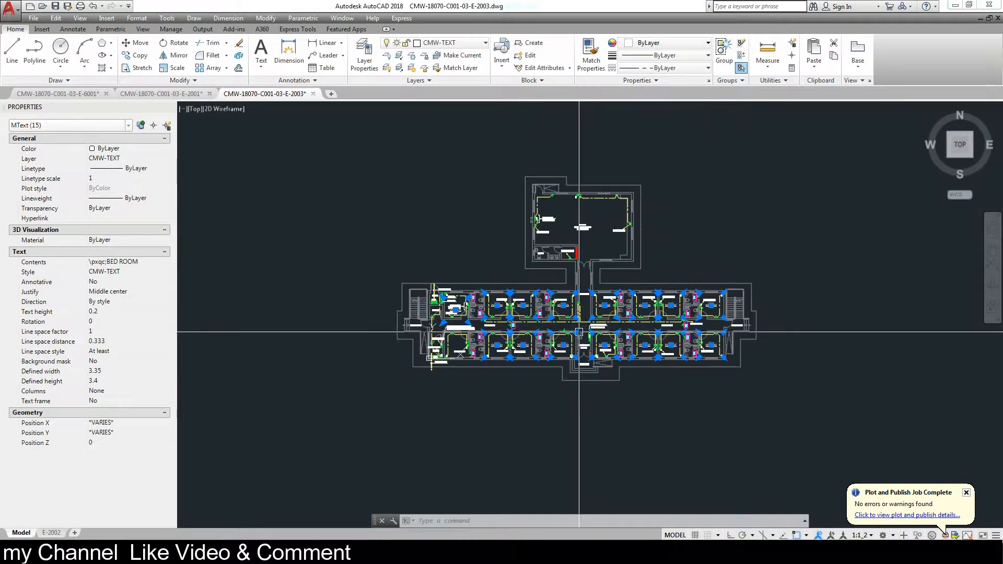
key(Escape)
scroll(579, 331, up, 10)
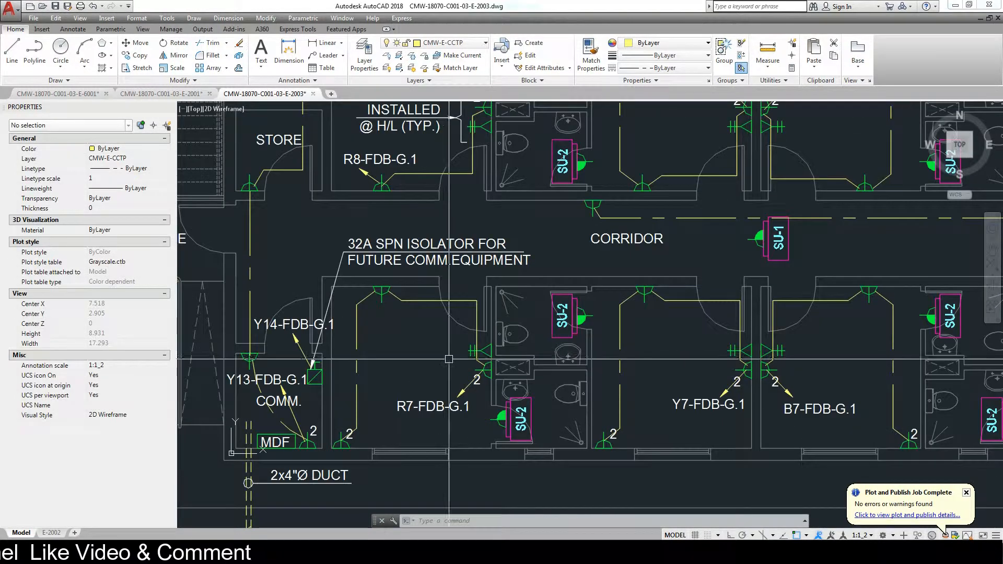
Restart incremental numbering with text height 0.2 and place BED ROOM-1 above R7-FDB-G.1
text(numinc)
key(Return)
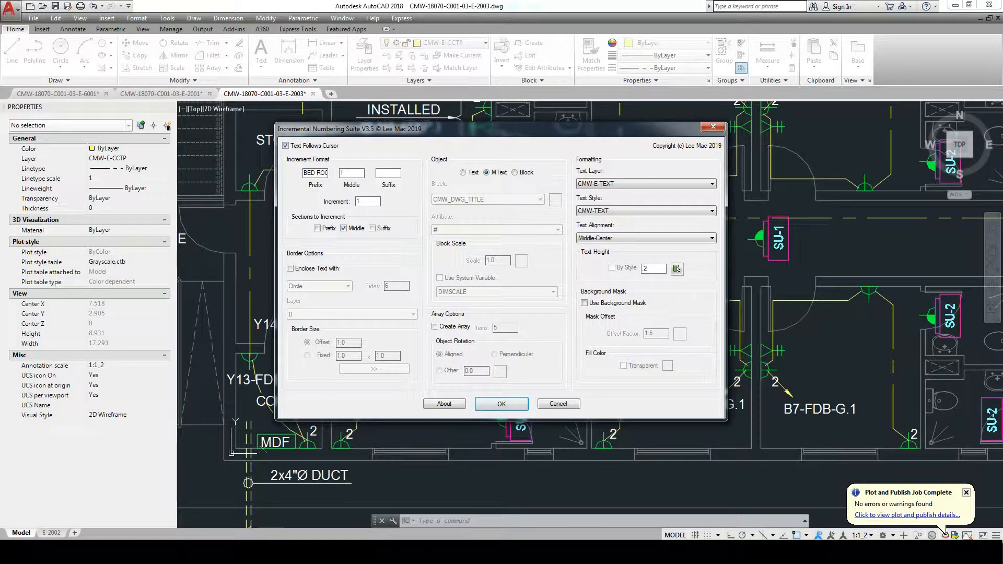
click(501, 403)
scroll(381, 360, down, 2)
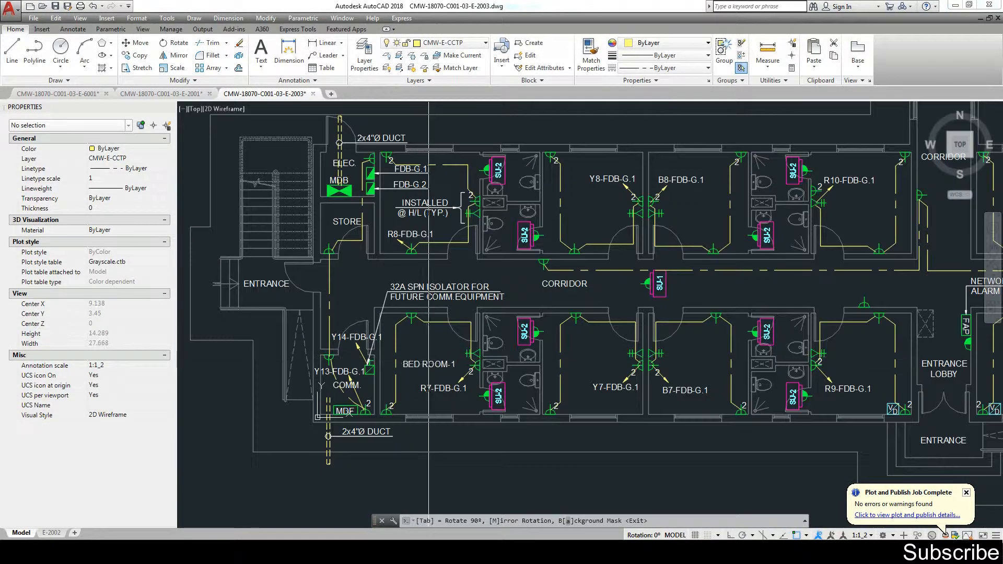
scroll(433, 366, up, 3)
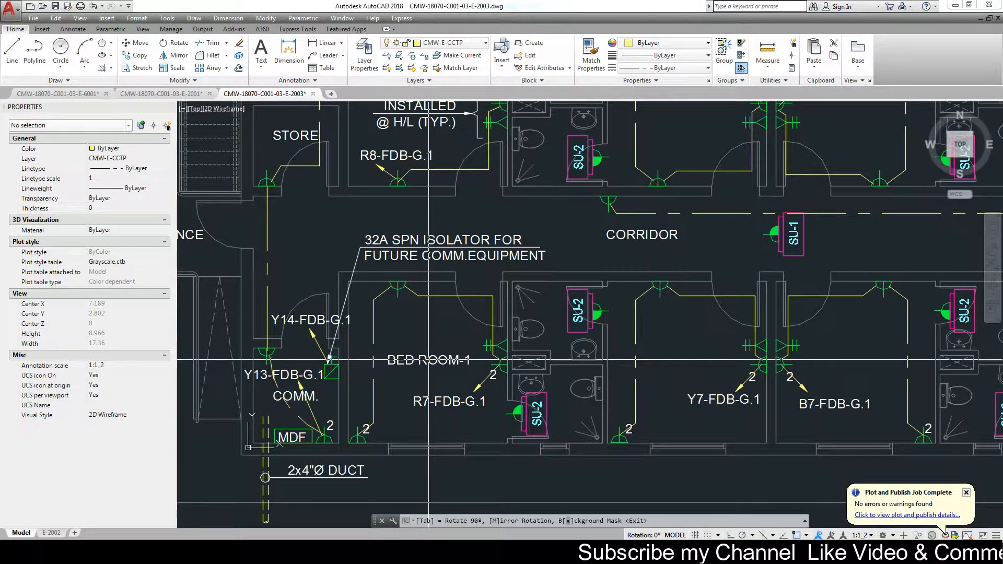
click(428, 360)
Place BED ROOM-2 in the R8-FDB-G.1 room, BED ROOM-3 in the Y7-FDB-G.1 room and BED ROOM-4 in the Y8-FDB-G.1 room
drag(437, 283, 433, 362)
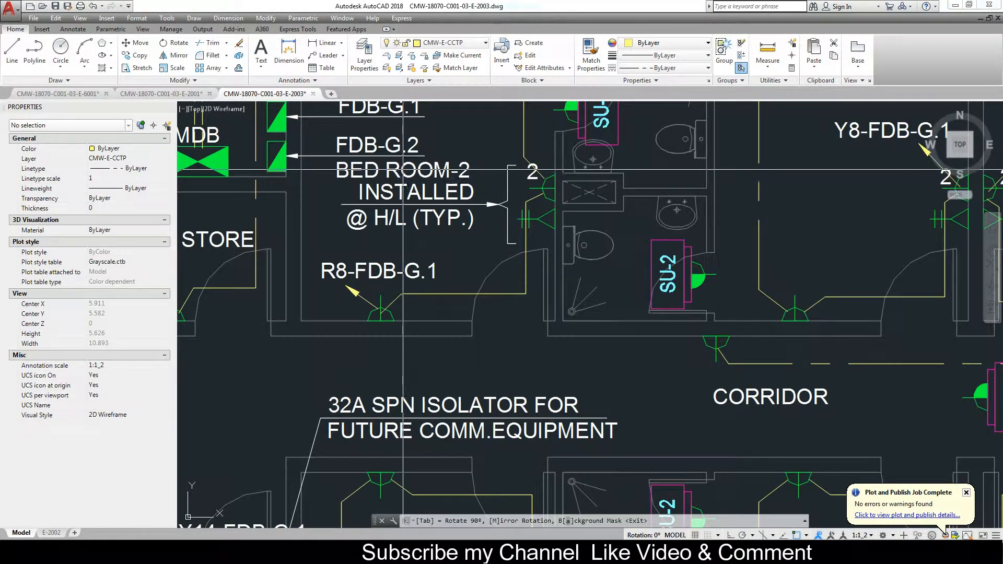
click(406, 175)
scroll(556, 301, down, 4)
scroll(618, 368, up, 6)
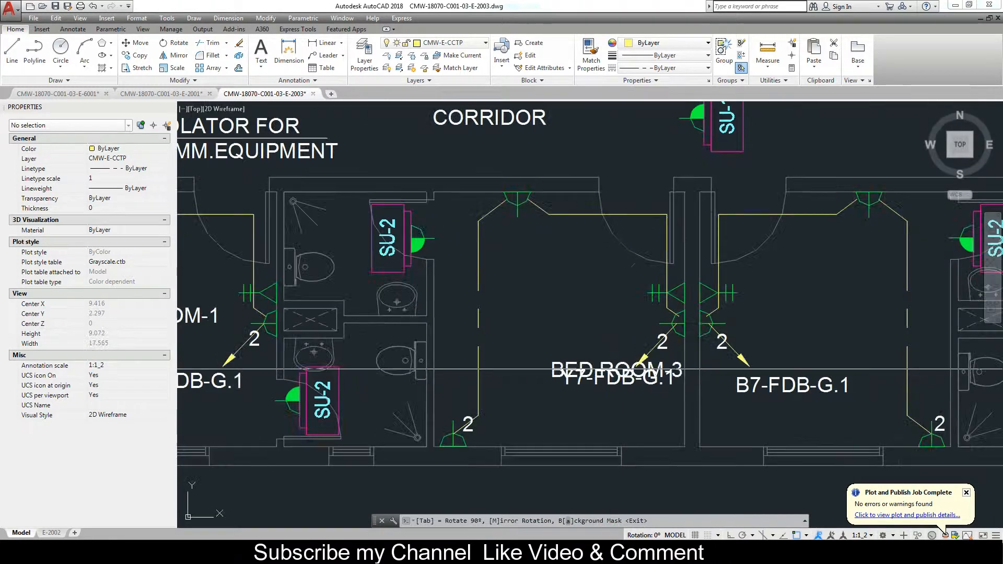
click(563, 338)
scroll(563, 339, down, 4)
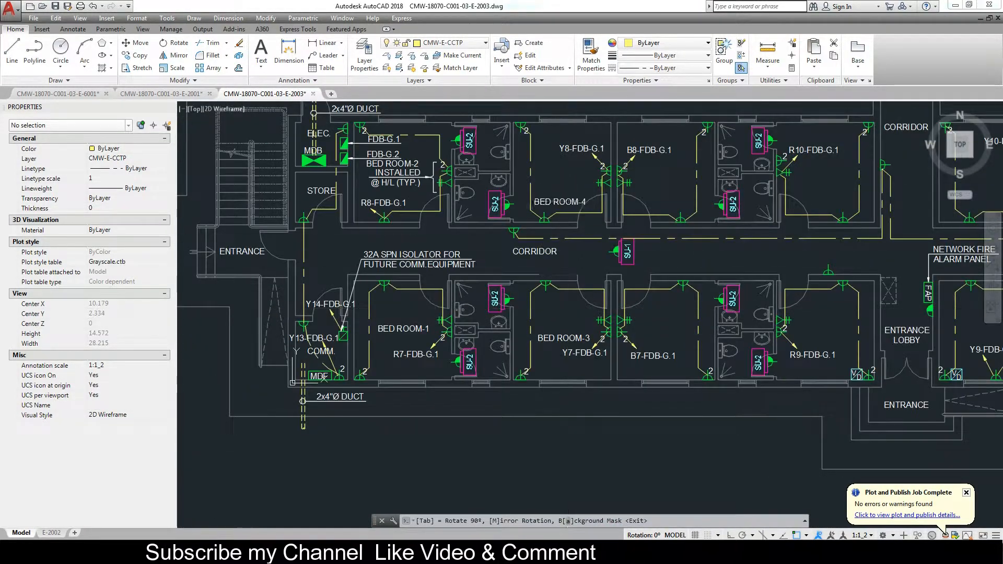
click(561, 181)
Place labels BED ROOM-5 to BED ROOM-8 in the B7, B8, R9 and R10 circuit rooms, in that order
click(665, 331)
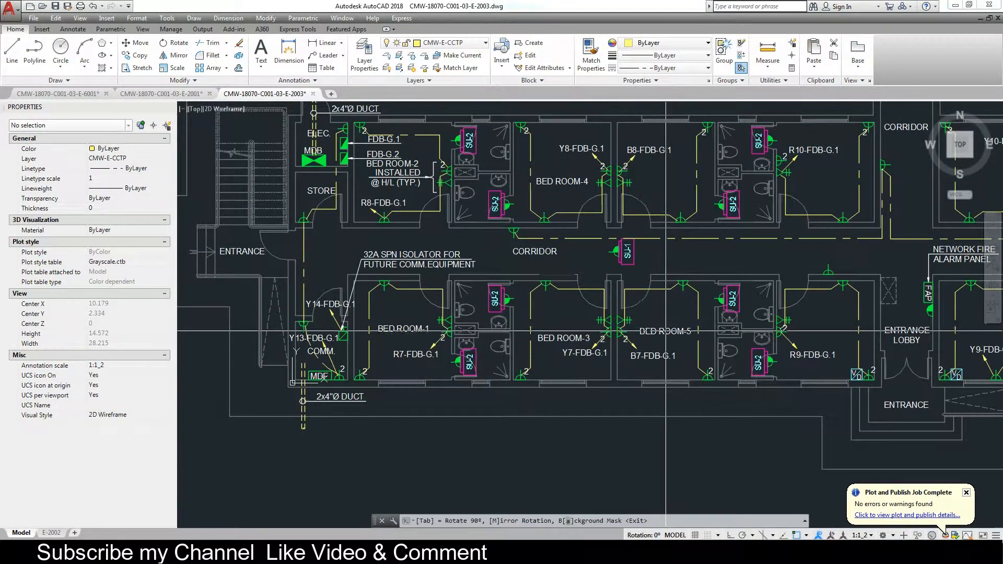
click(664, 175)
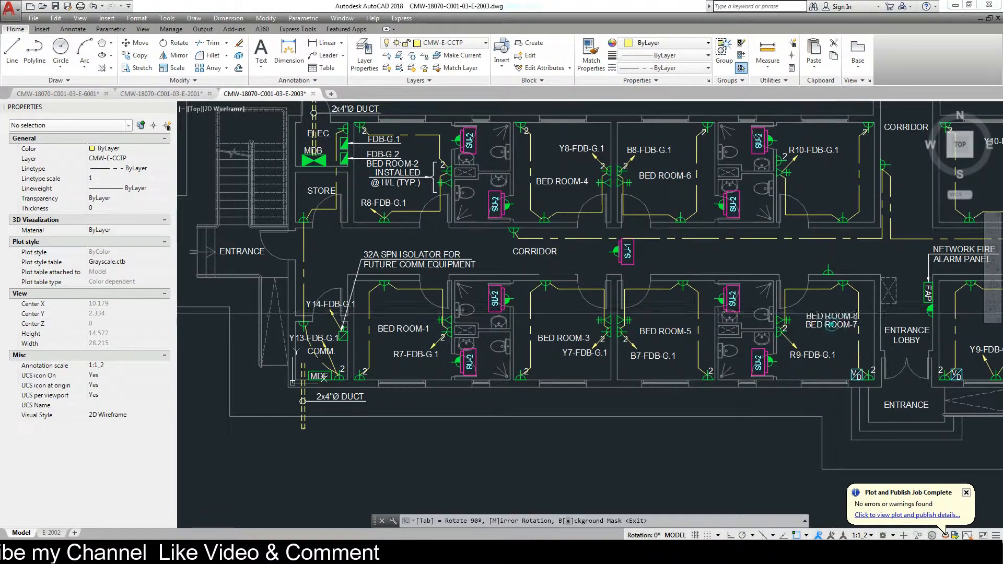
click(831, 324)
click(826, 182)
Place labels BED ROOM-9 to BED ROOM-12 in the Y9, Y10, B9 and B10 circuit rooms, in that order
drag(857, 270, 560, 299)
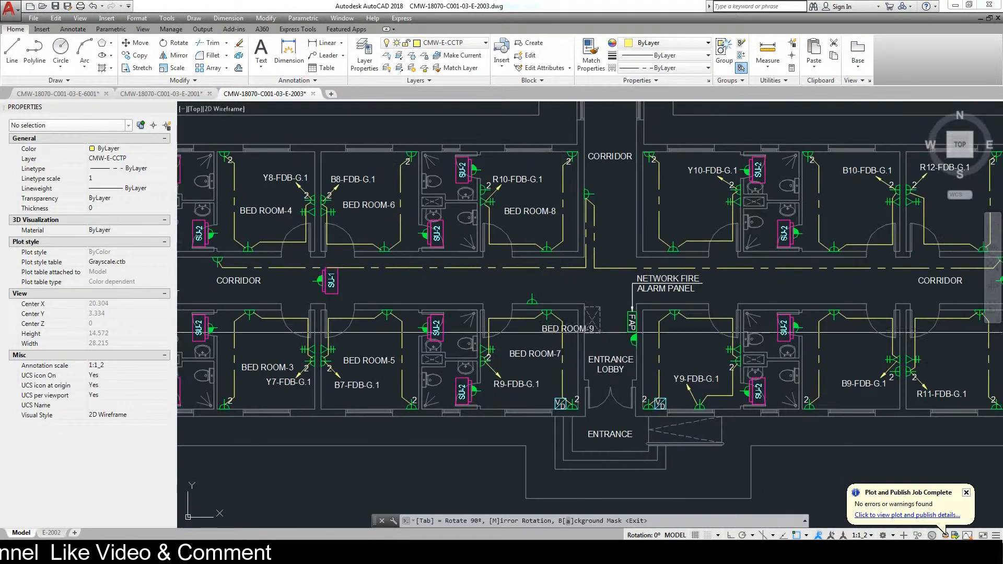
click(695, 358)
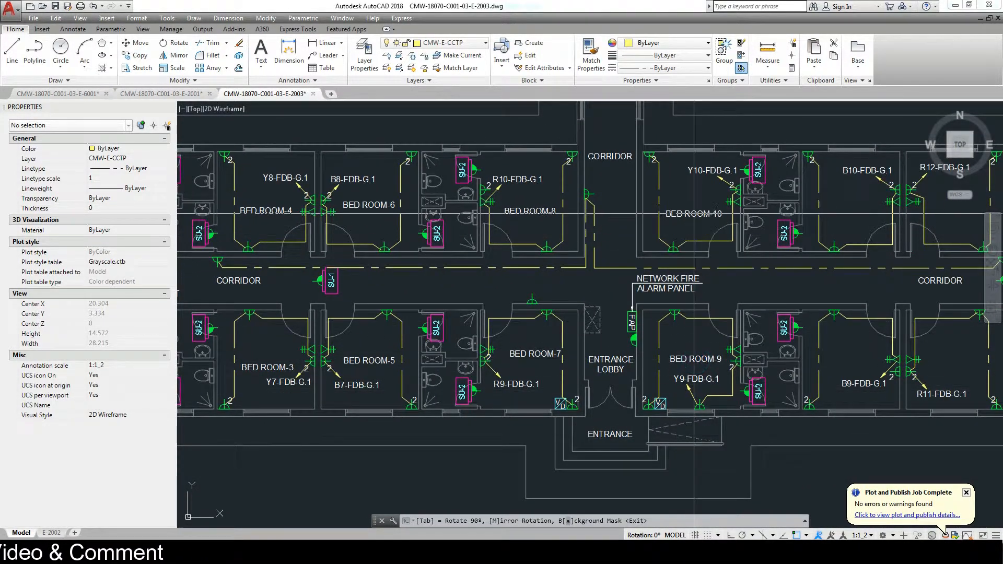
click(693, 214)
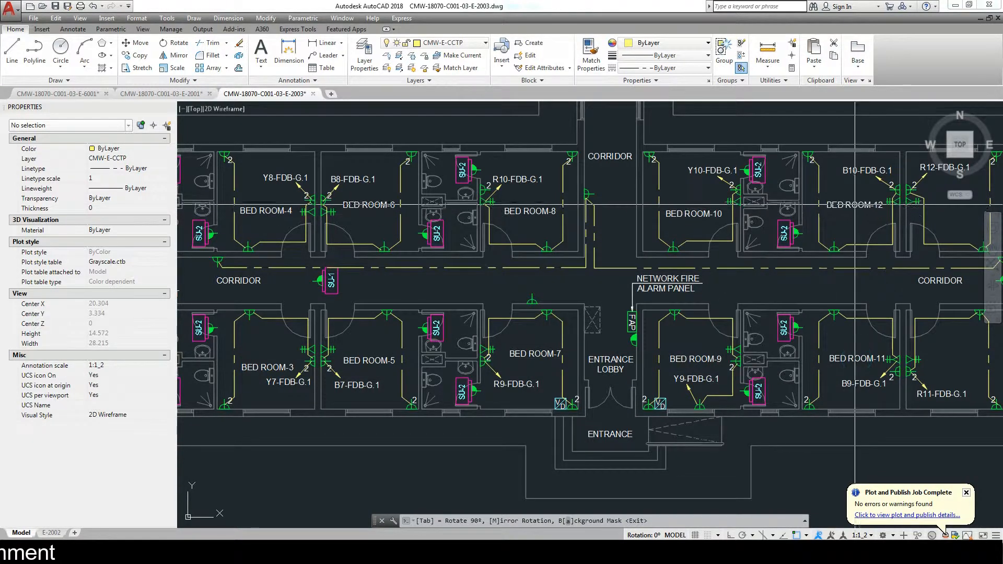
Place labels BED ROOM-13 to BED ROOM-16 in the R11, R12, Y11 and Y12 circuit rooms, and end the numbering
drag(870, 257, 519, 266)
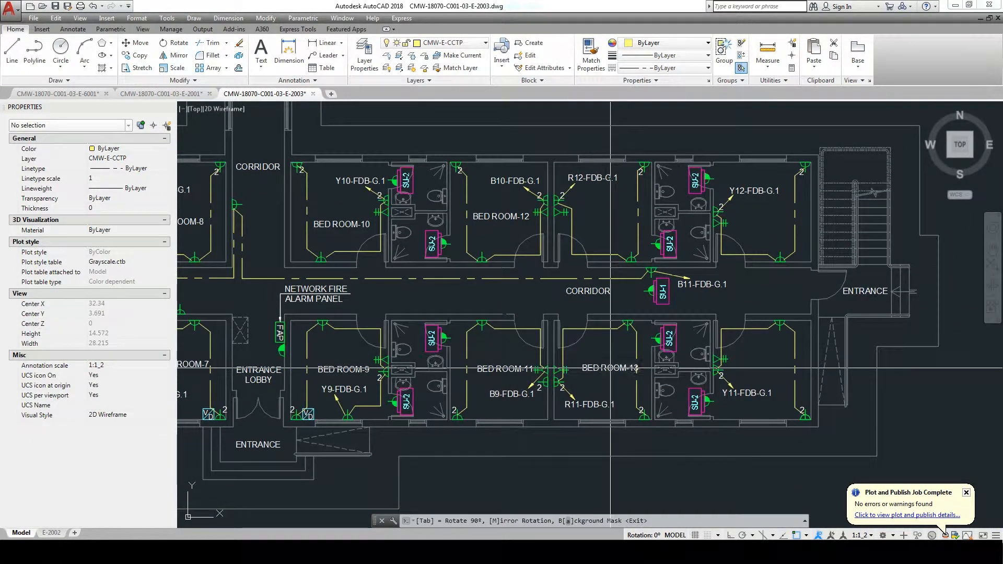
click(603, 224)
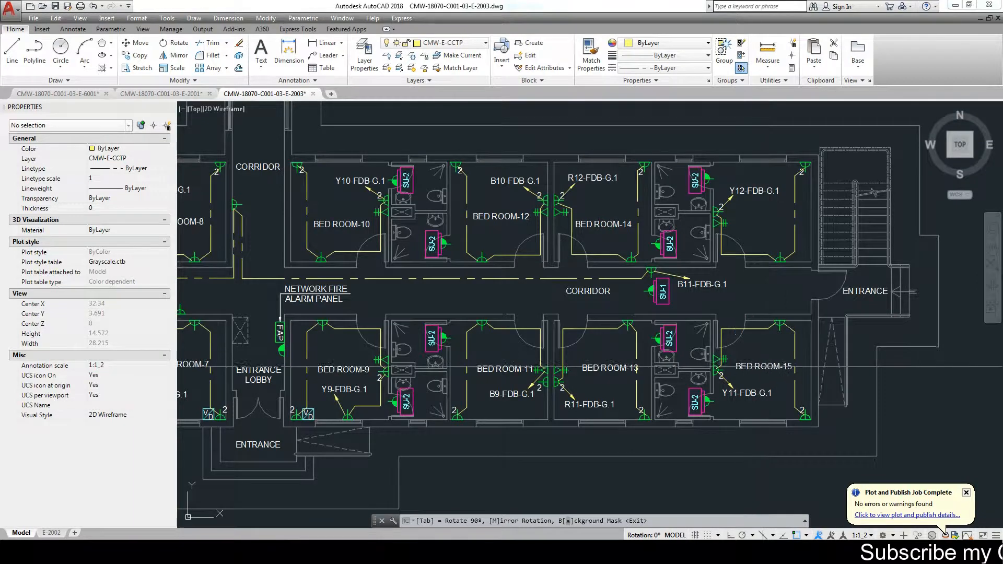
click(763, 367)
click(762, 230)
scroll(757, 250, down, 4)
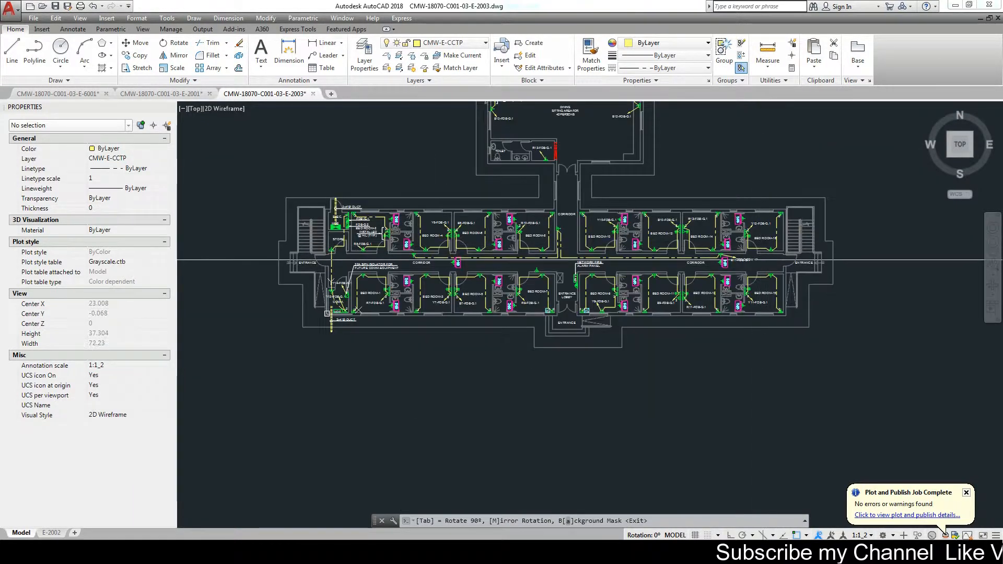
drag(746, 259, 714, 292)
key(Escape)
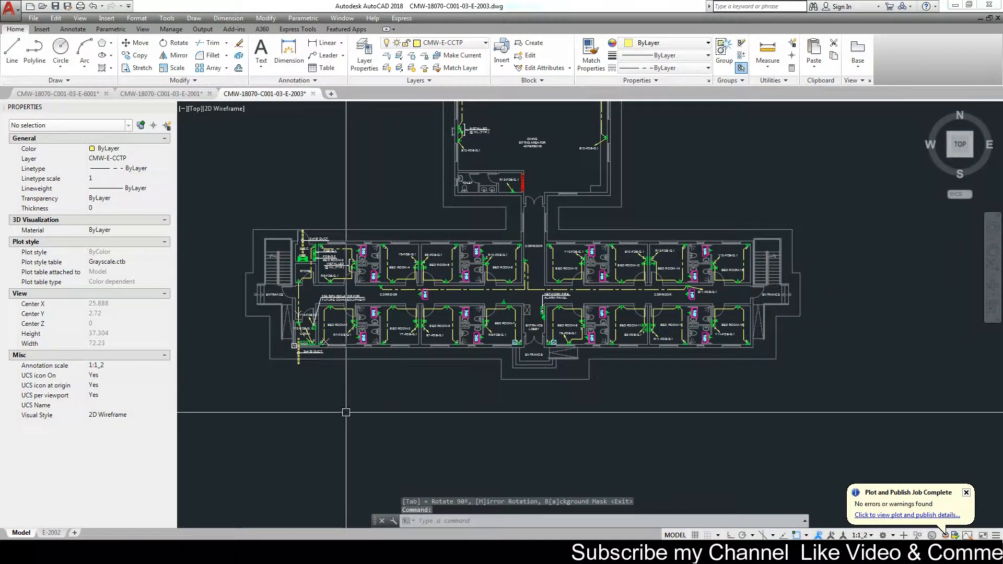
Switch to the Load Schedule 18070 workbook in Excel and check circuit Y7's room number and sockets against the AutoCAD layout
mouse_move(238, 548)
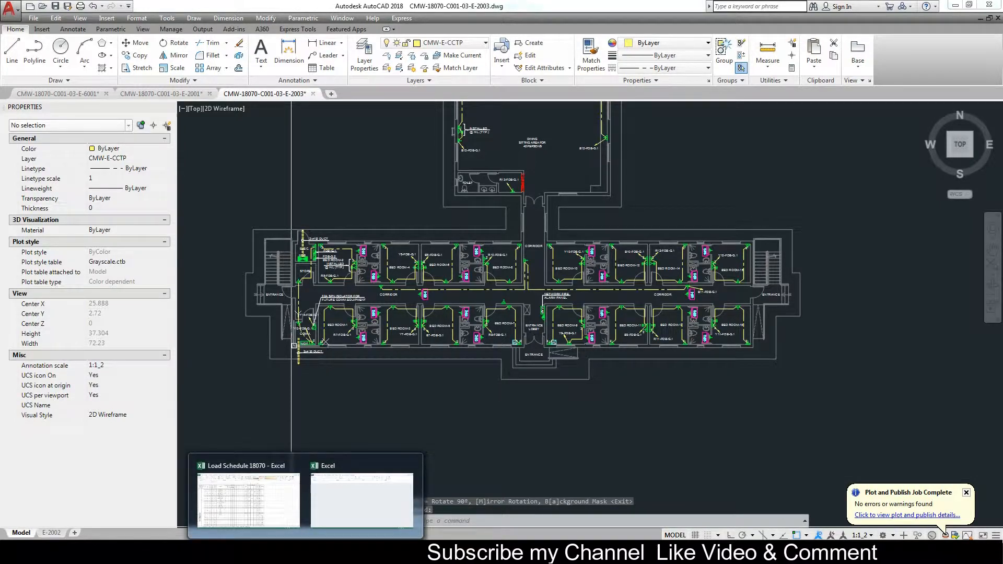
click(275, 505)
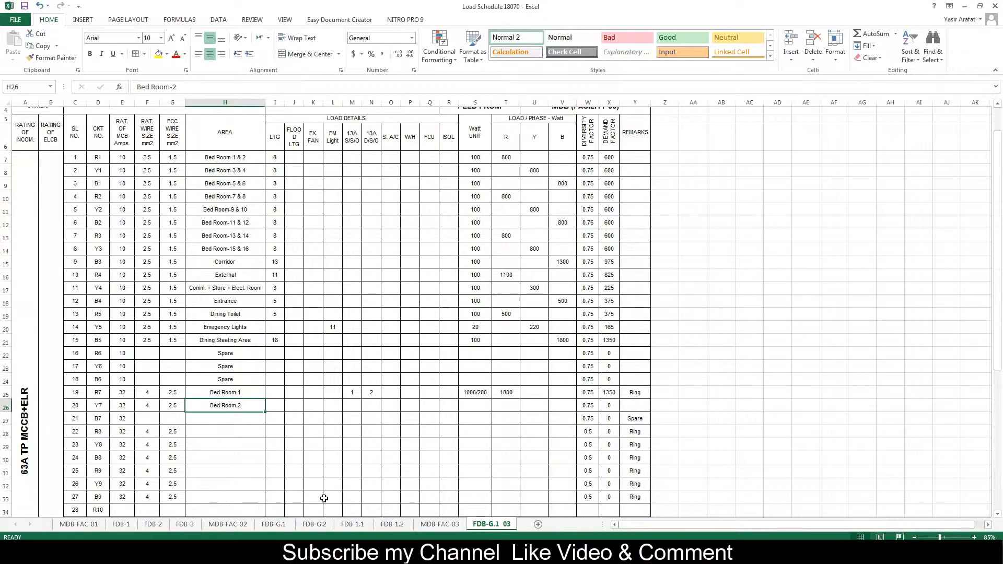
key(alt+Tab)
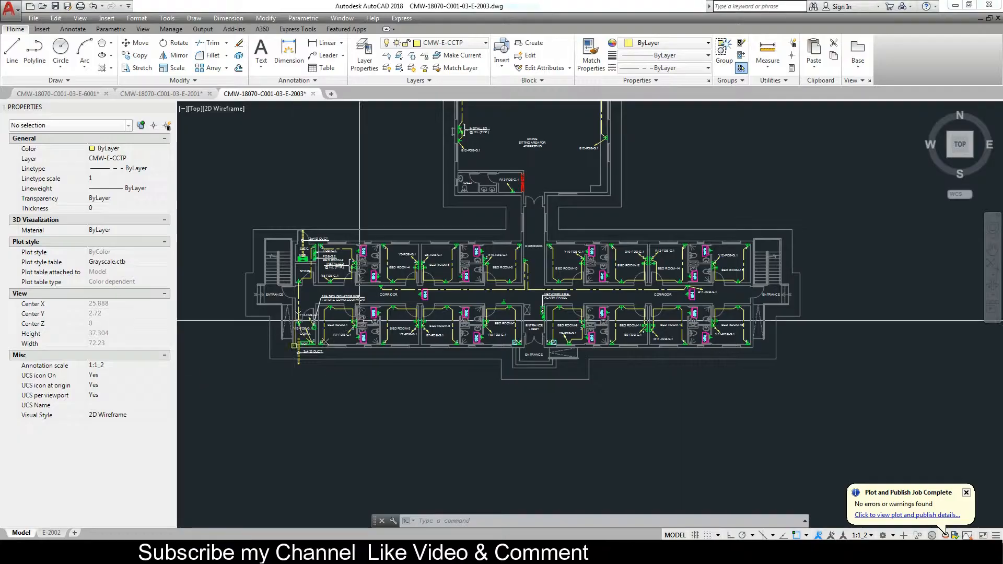
scroll(482, 360, up, 8)
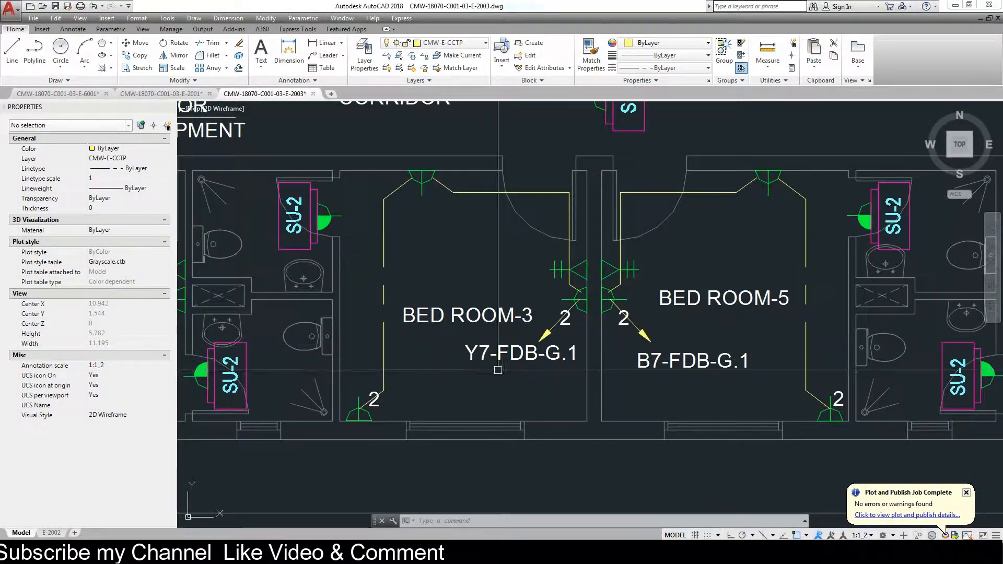
key(alt+Tab)
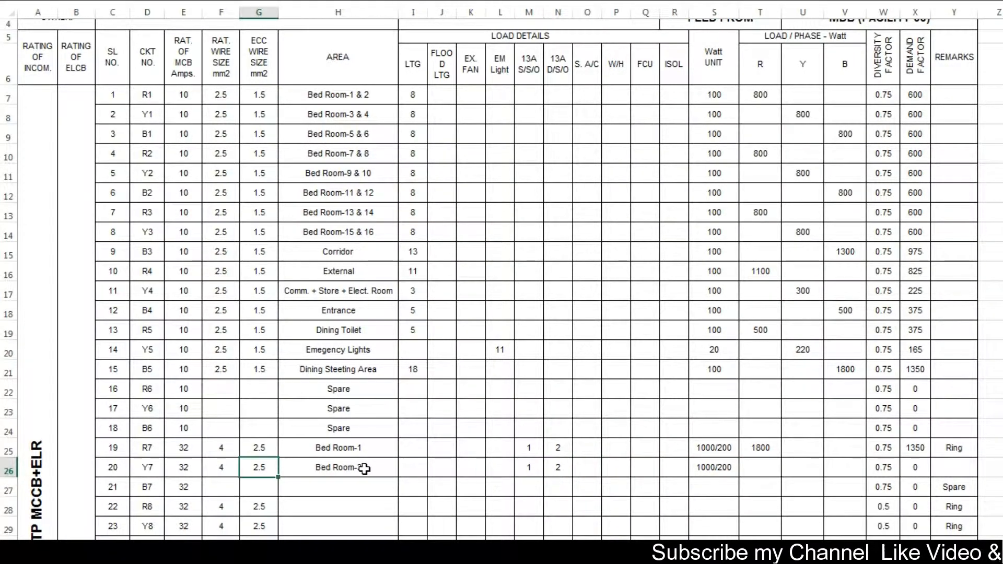
Fill circuit B7's wire size 4 and ECC wire size 2.5 down from circuit Y7 in the load schedule
key(Left)
key(Left)
key(Left)
key(Left)
key(Left)
key(Left)
key(Left)
key(Left)
key(Down)
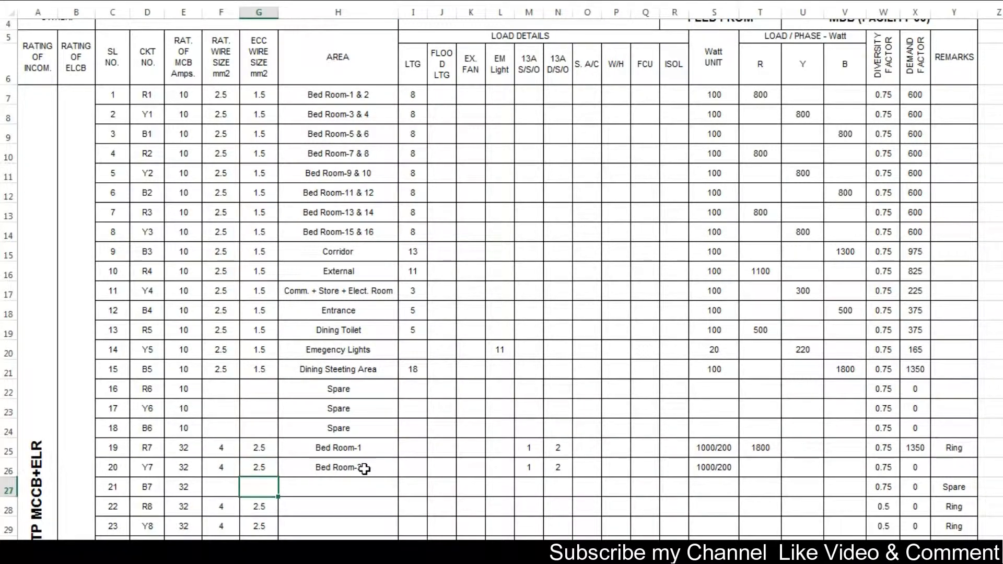
key(shift+Left)
key(ctrl+d)
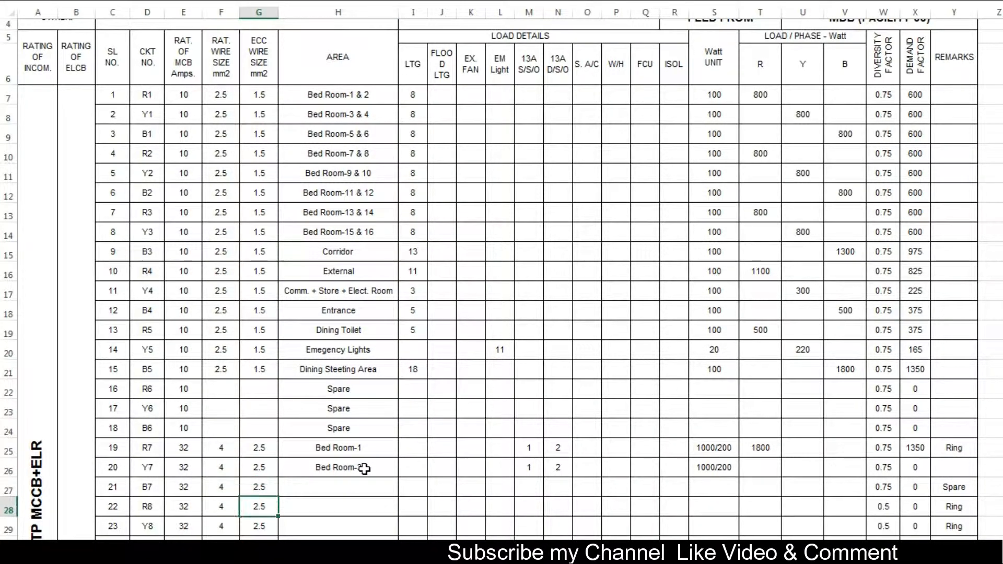
Check circuit B7's room in the AutoCAD power layout, and fill the load schedule's area entry down from circuit Y7 to B7
key(Right)
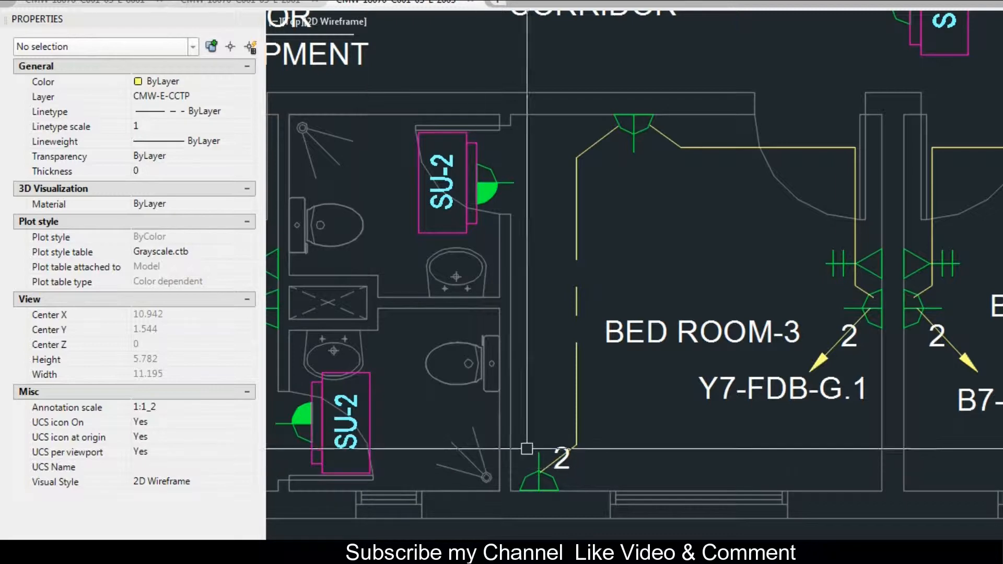
scroll(850, 427, down, 3)
drag(850, 427, 690, 455)
key(alt+Tab)
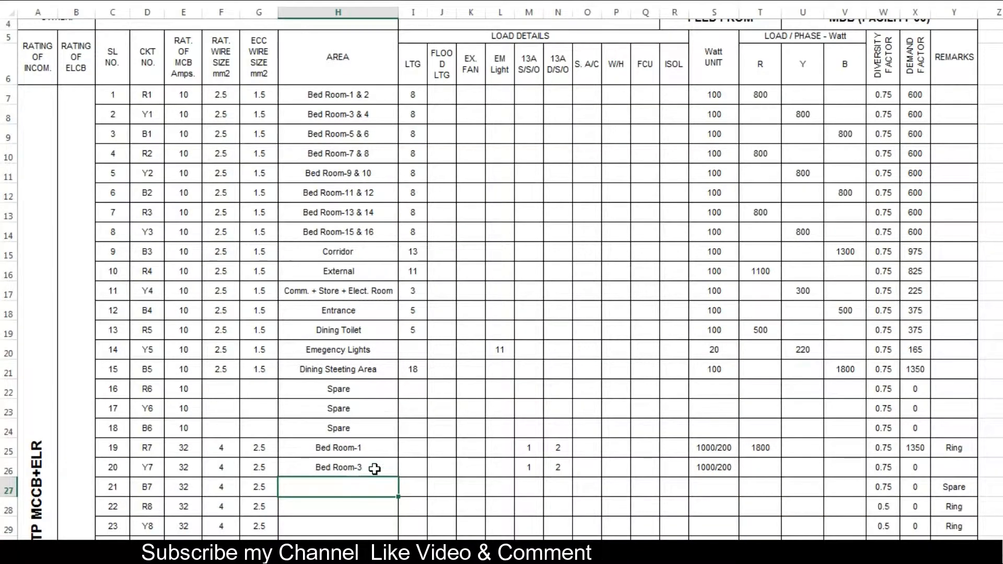
click(373, 470)
click(402, 476)
click(389, 472)
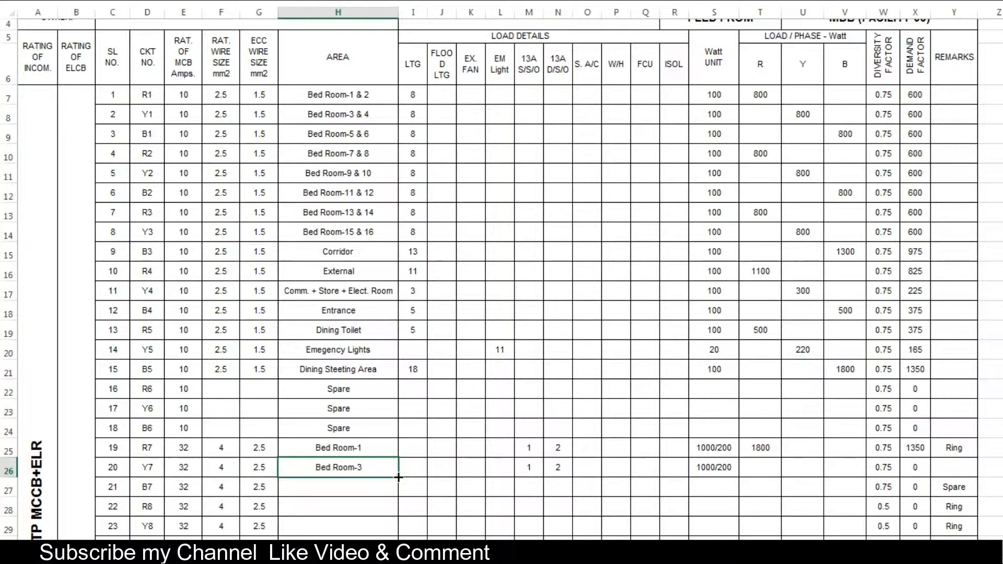
drag(397, 476, 384, 488)
Change circuit B7's area to Bed Room-5, without a second room number
double_click(382, 488)
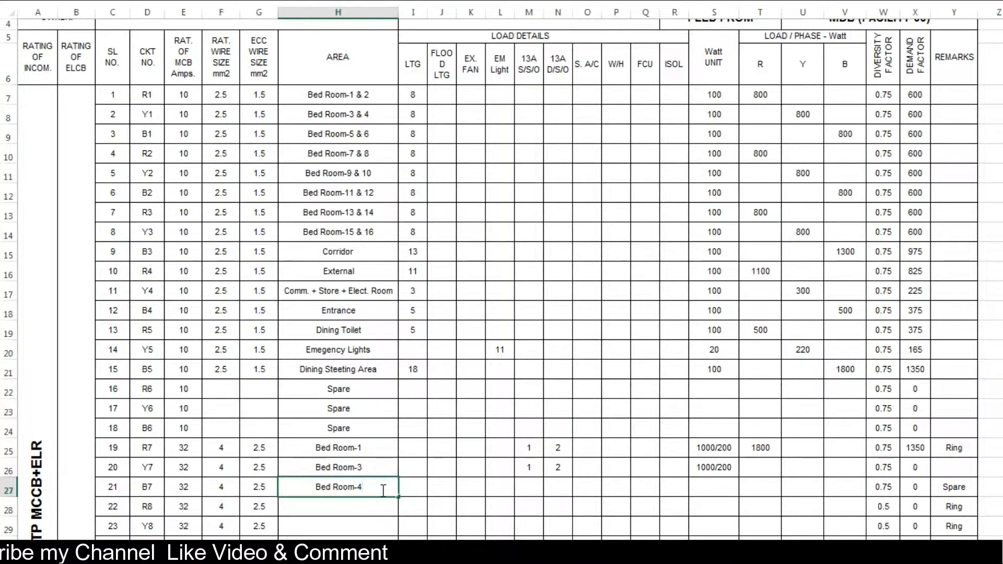
text(5)
key(Return)
double_click(381, 489)
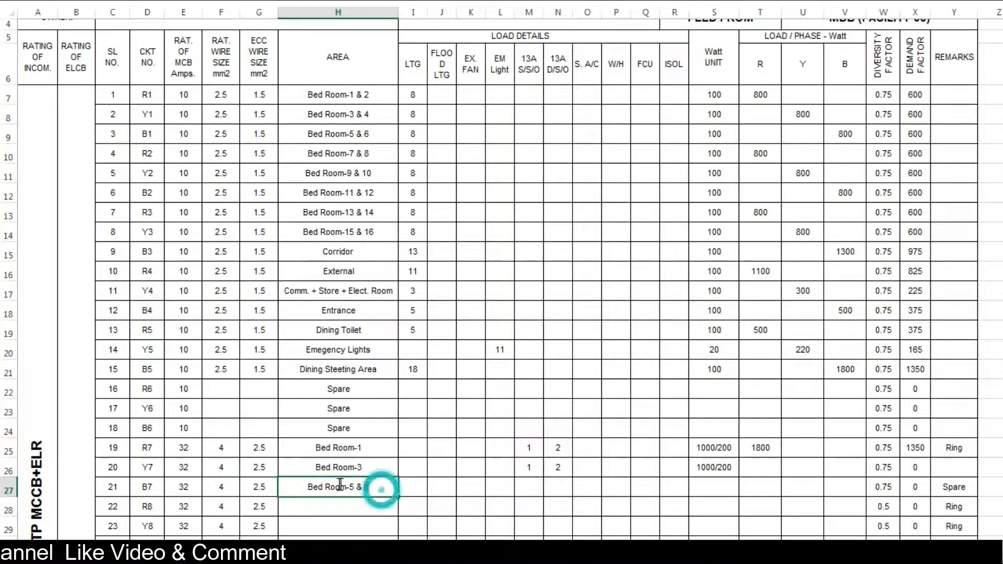
key(BackSpace)
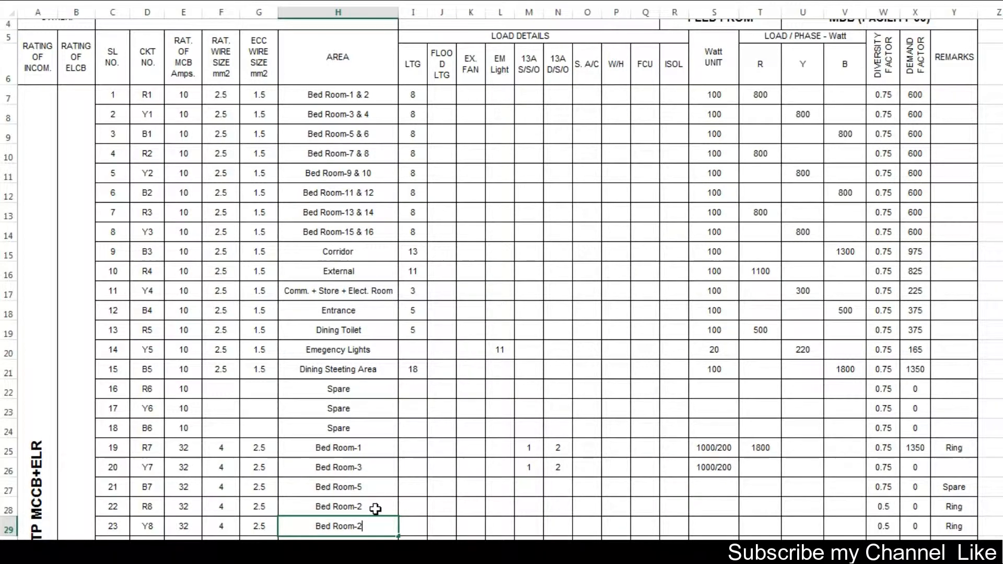
Enter Bed Room-2 for circuit R8 and Bed Room-4 for circuit Y8, and compare the rooms with the AutoCAD power layout
key(Down)
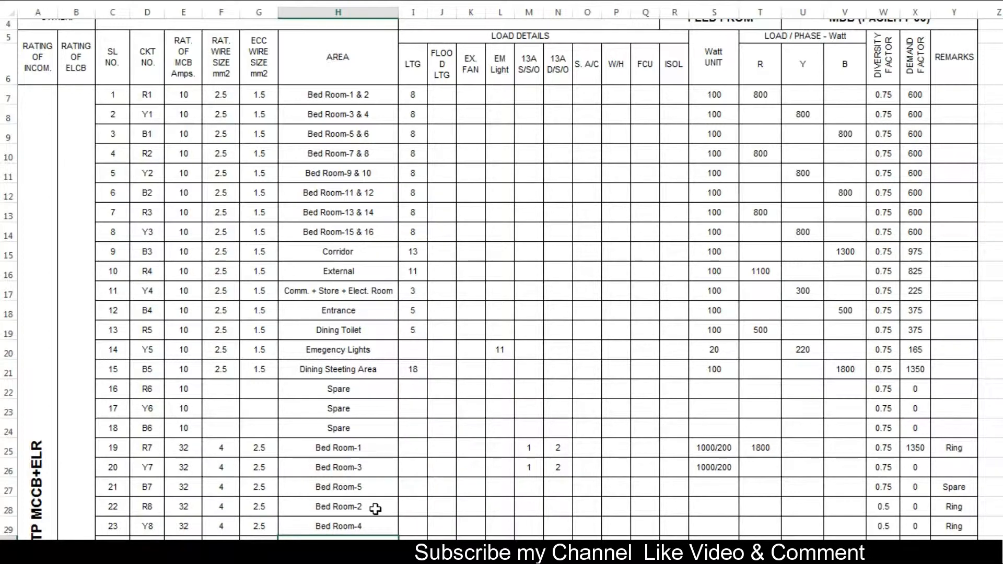
click(376, 508)
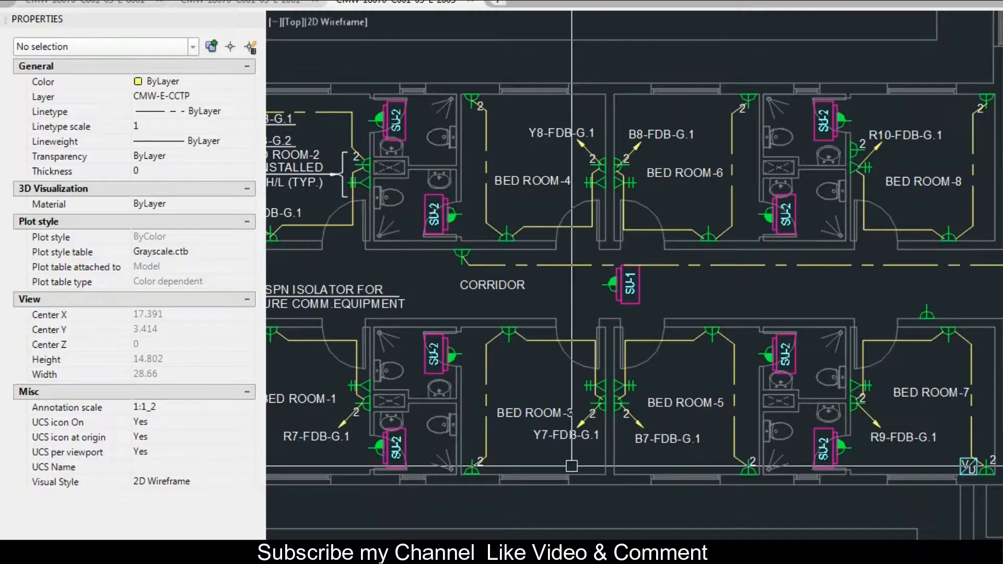
scroll(578, 330, down, 2)
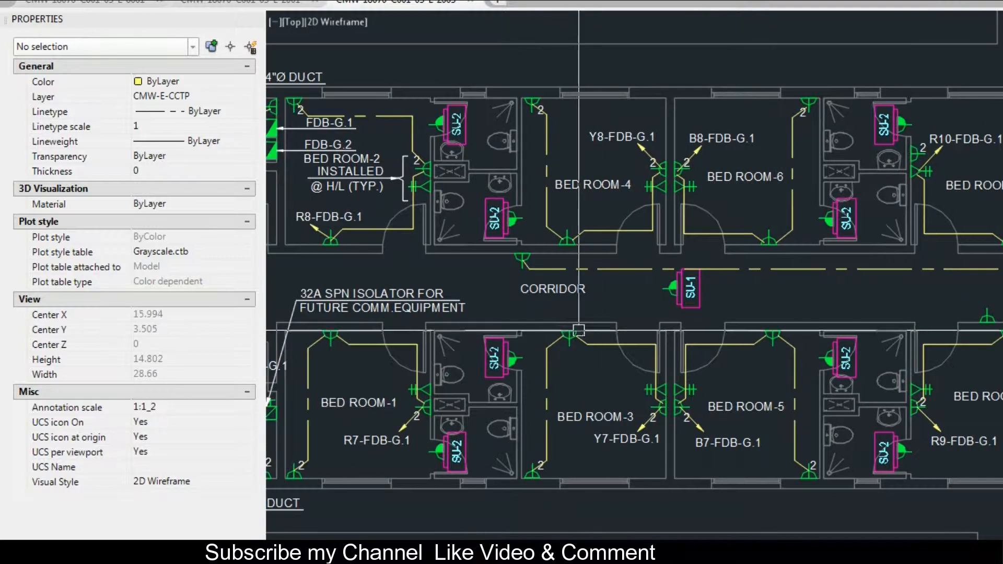